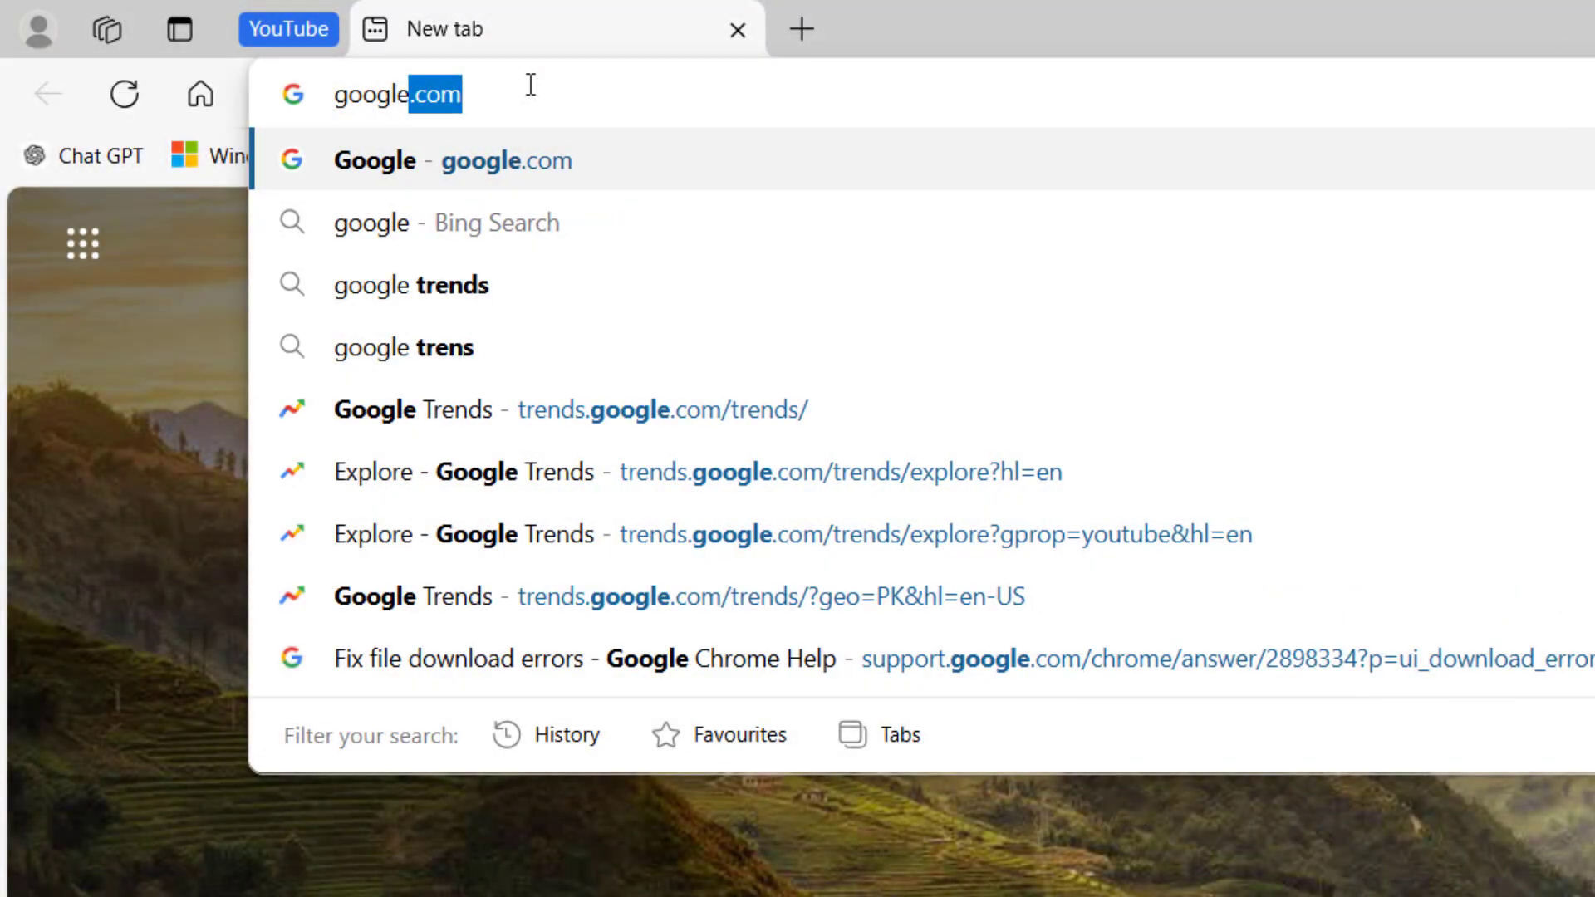
# Search Google for 'flora ai'
pyautogui.press('Return')
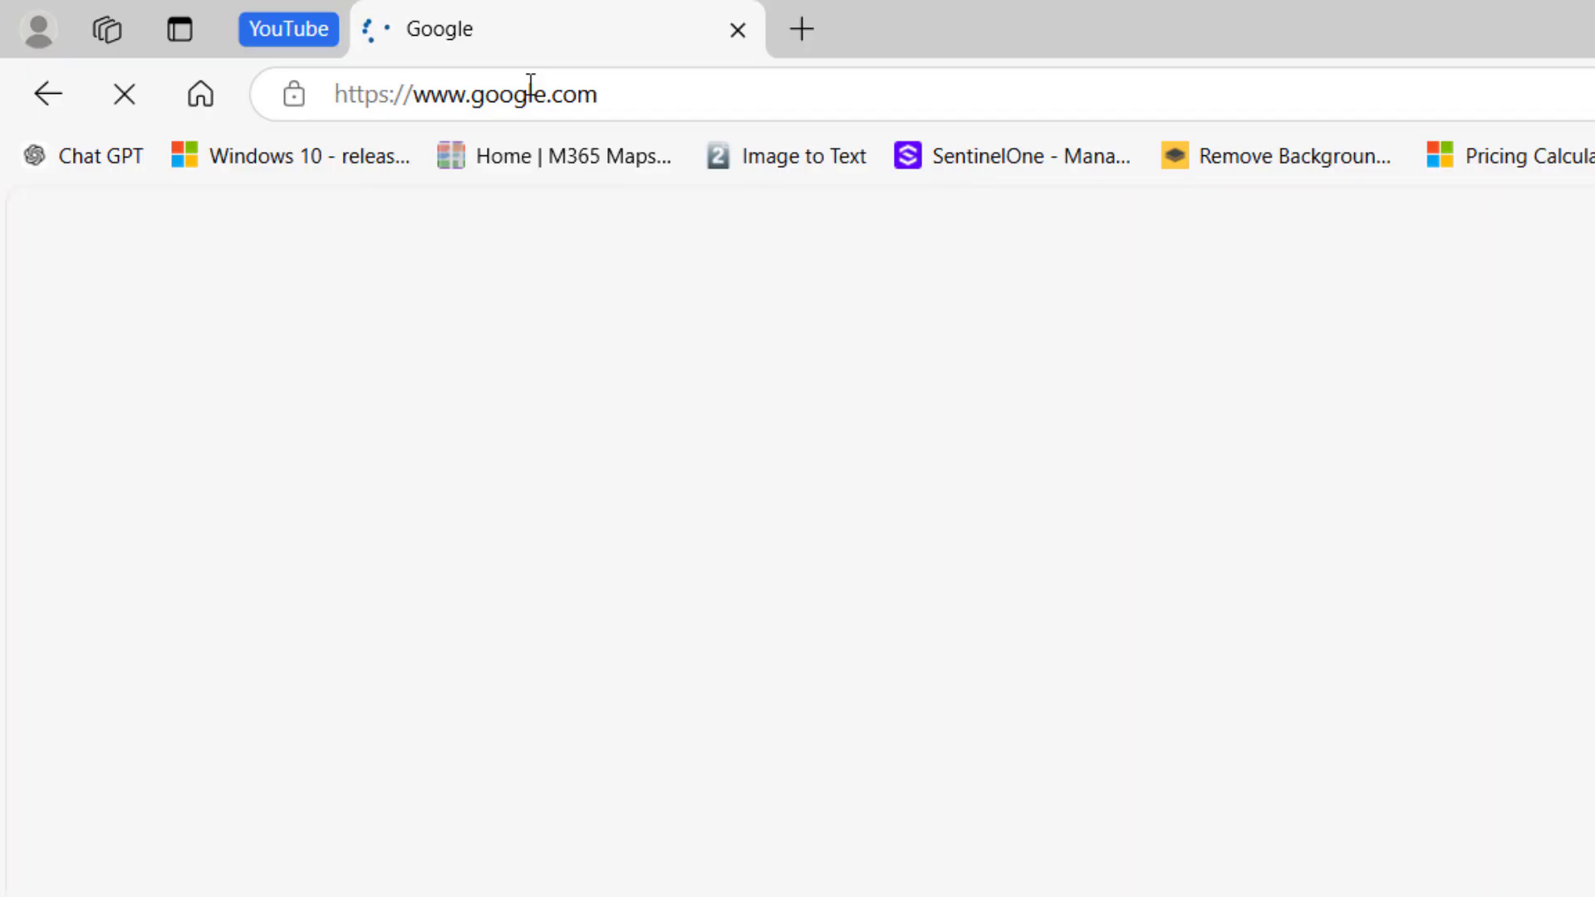
pyautogui.click(1022, 620)
pyautogui.write('flo')
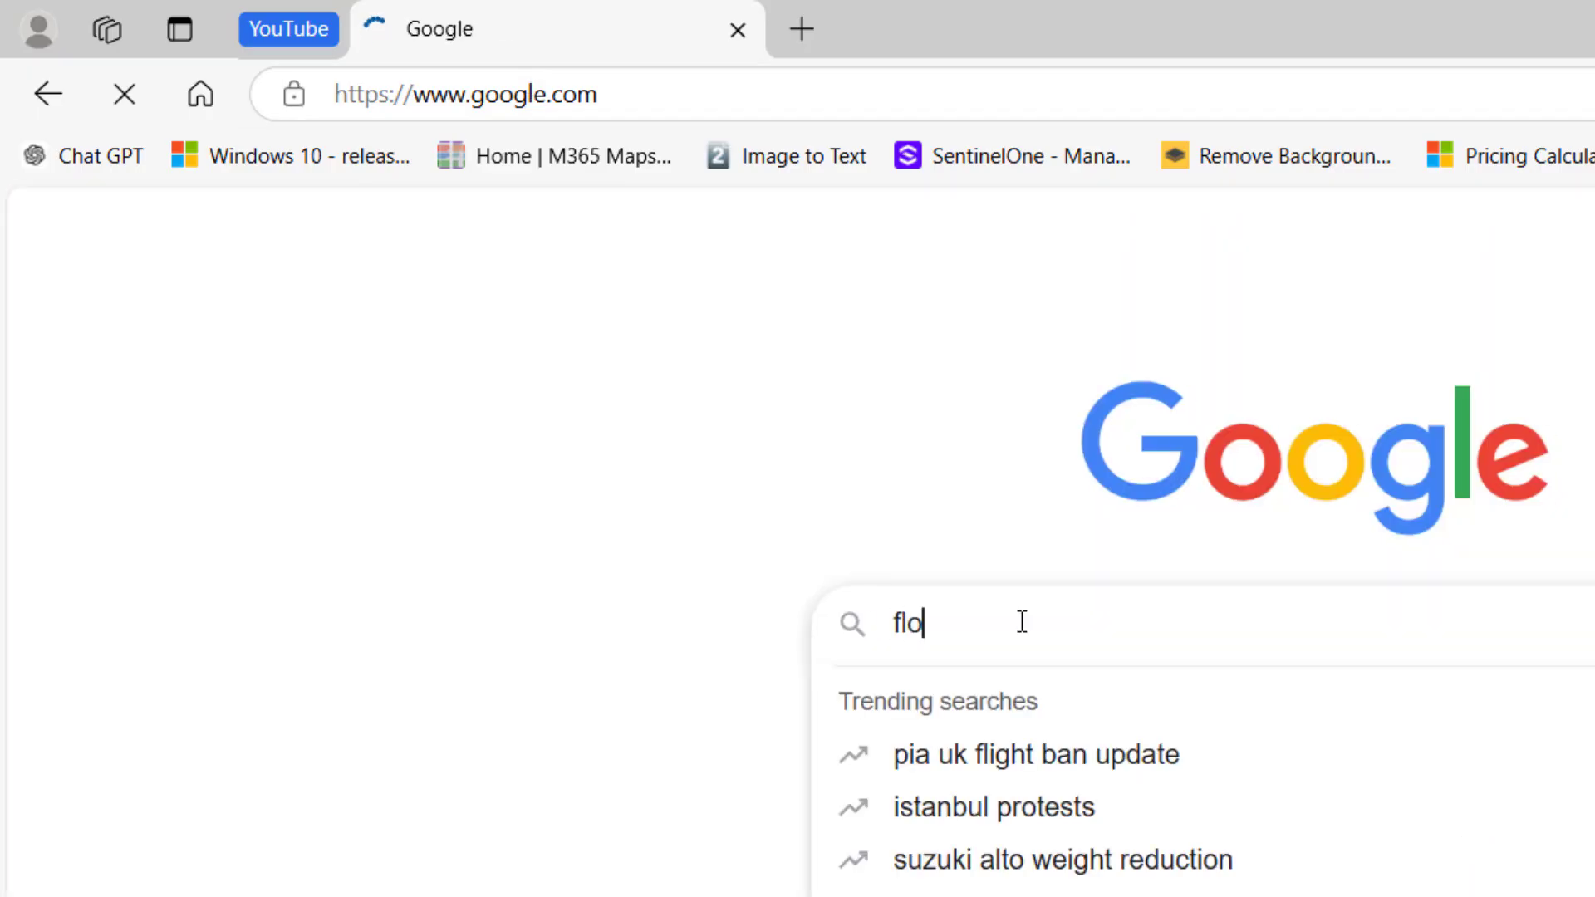
pyautogui.write('ra ai')
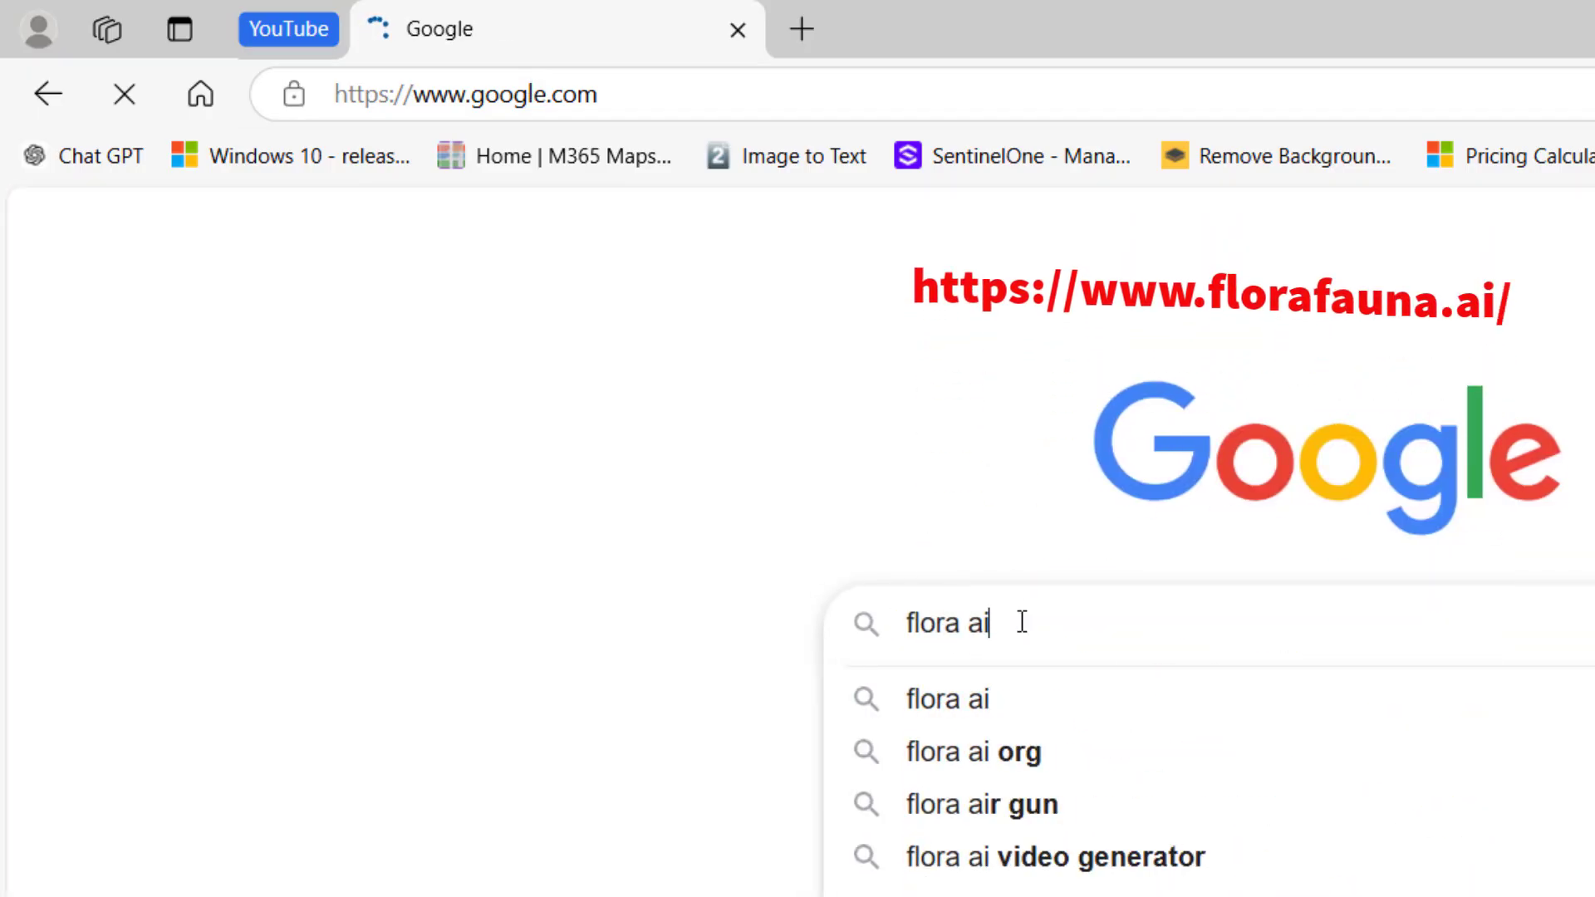
pyautogui.press('Return')
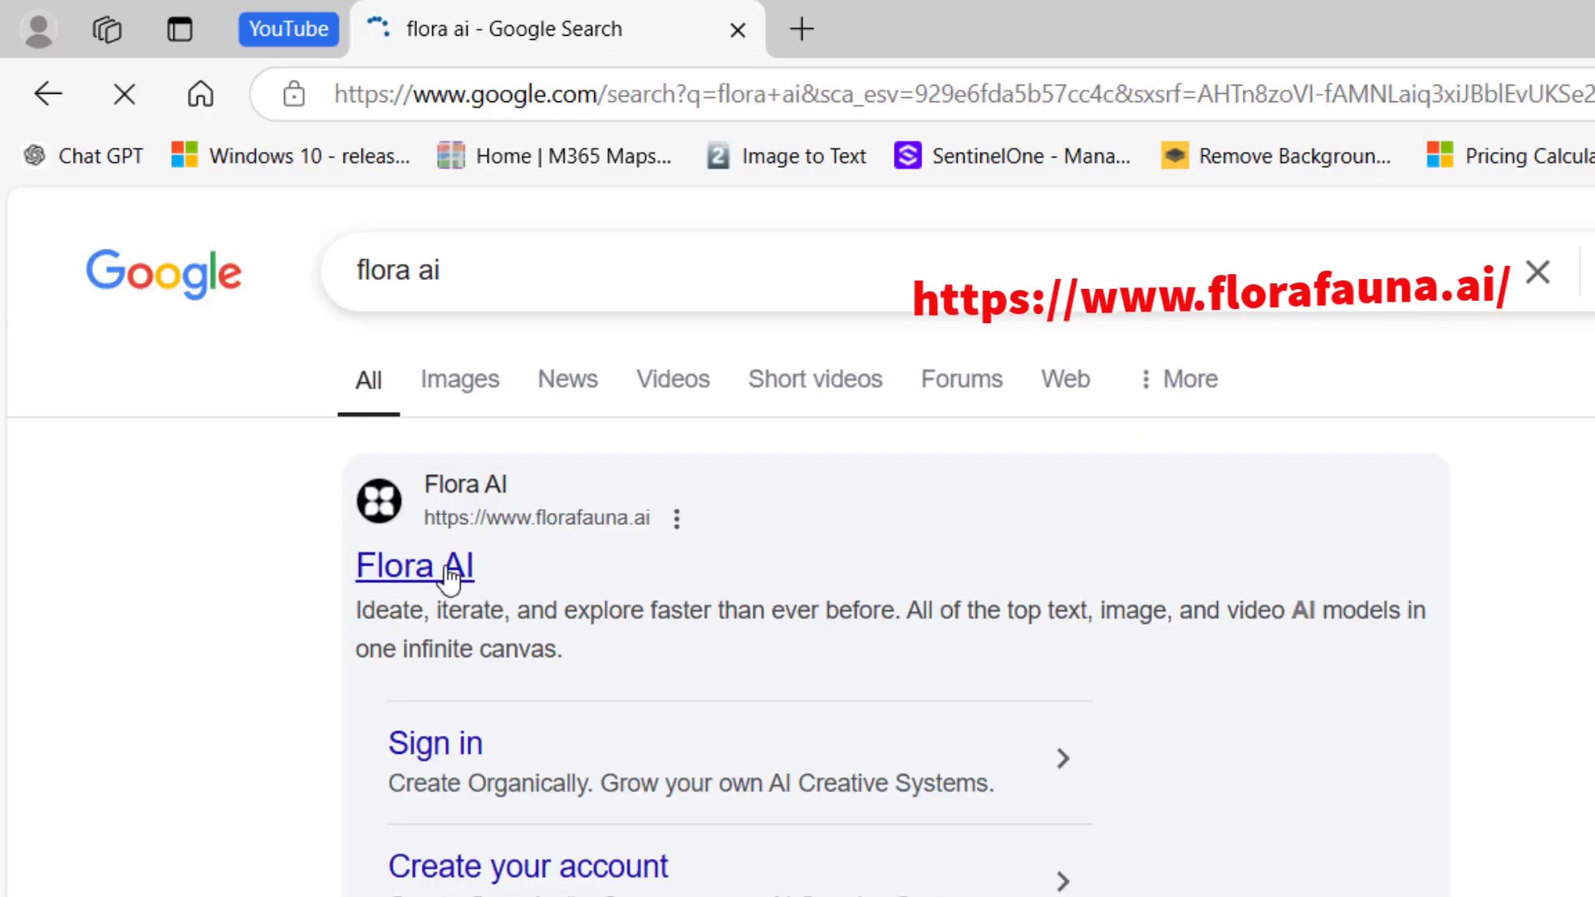
# Open florafauna.ai from the results and sign up free with a Google account
pyautogui.click(452, 571)
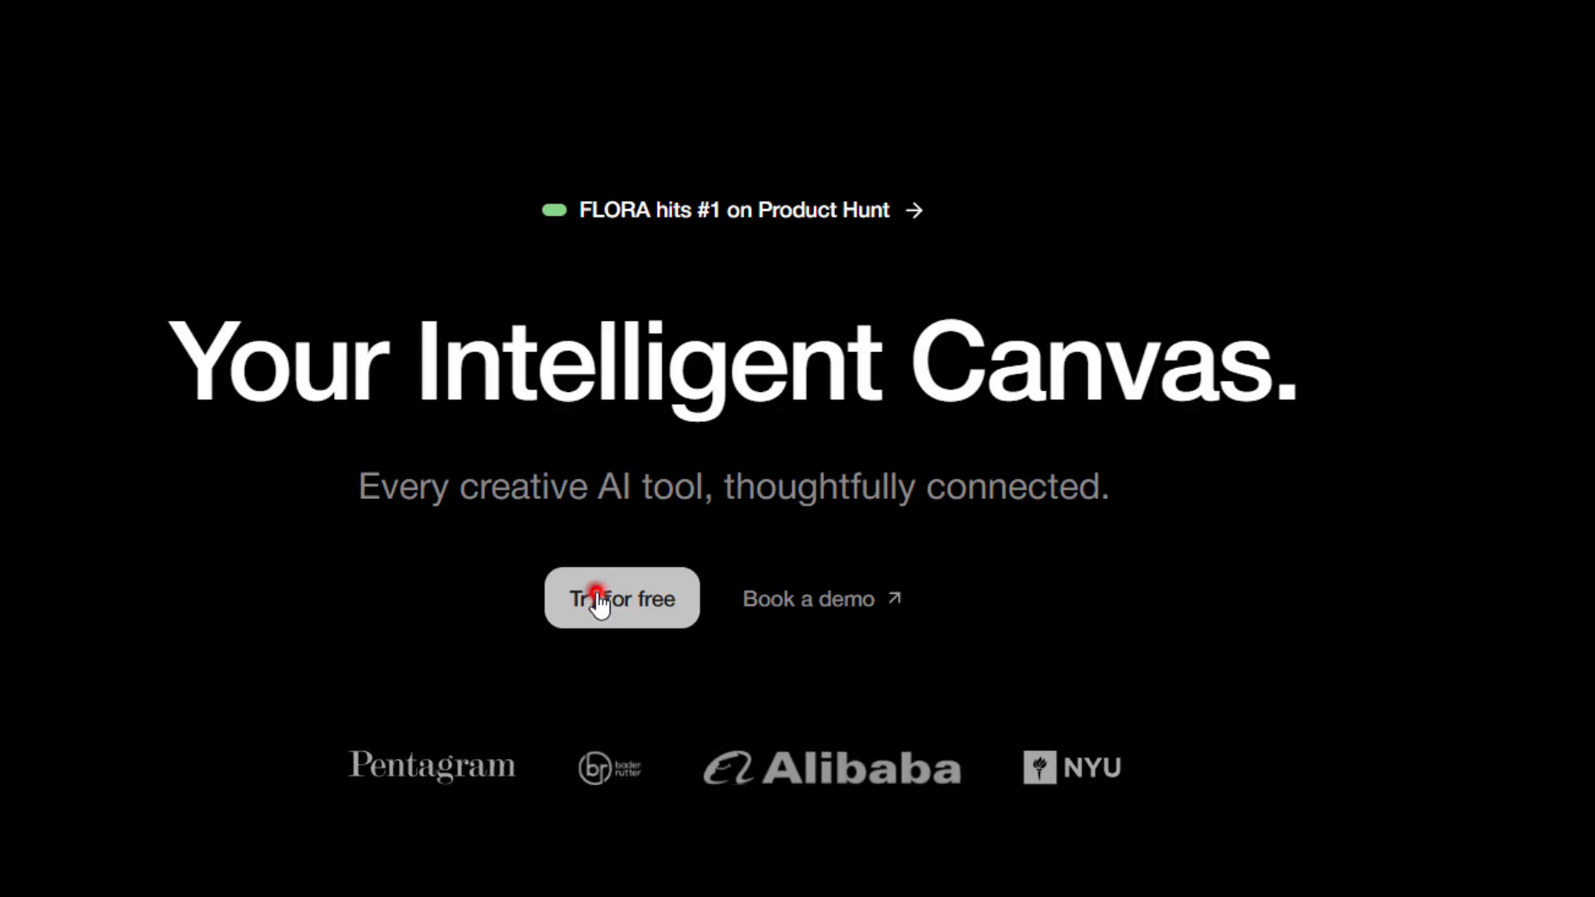
pyautogui.click(597, 600)
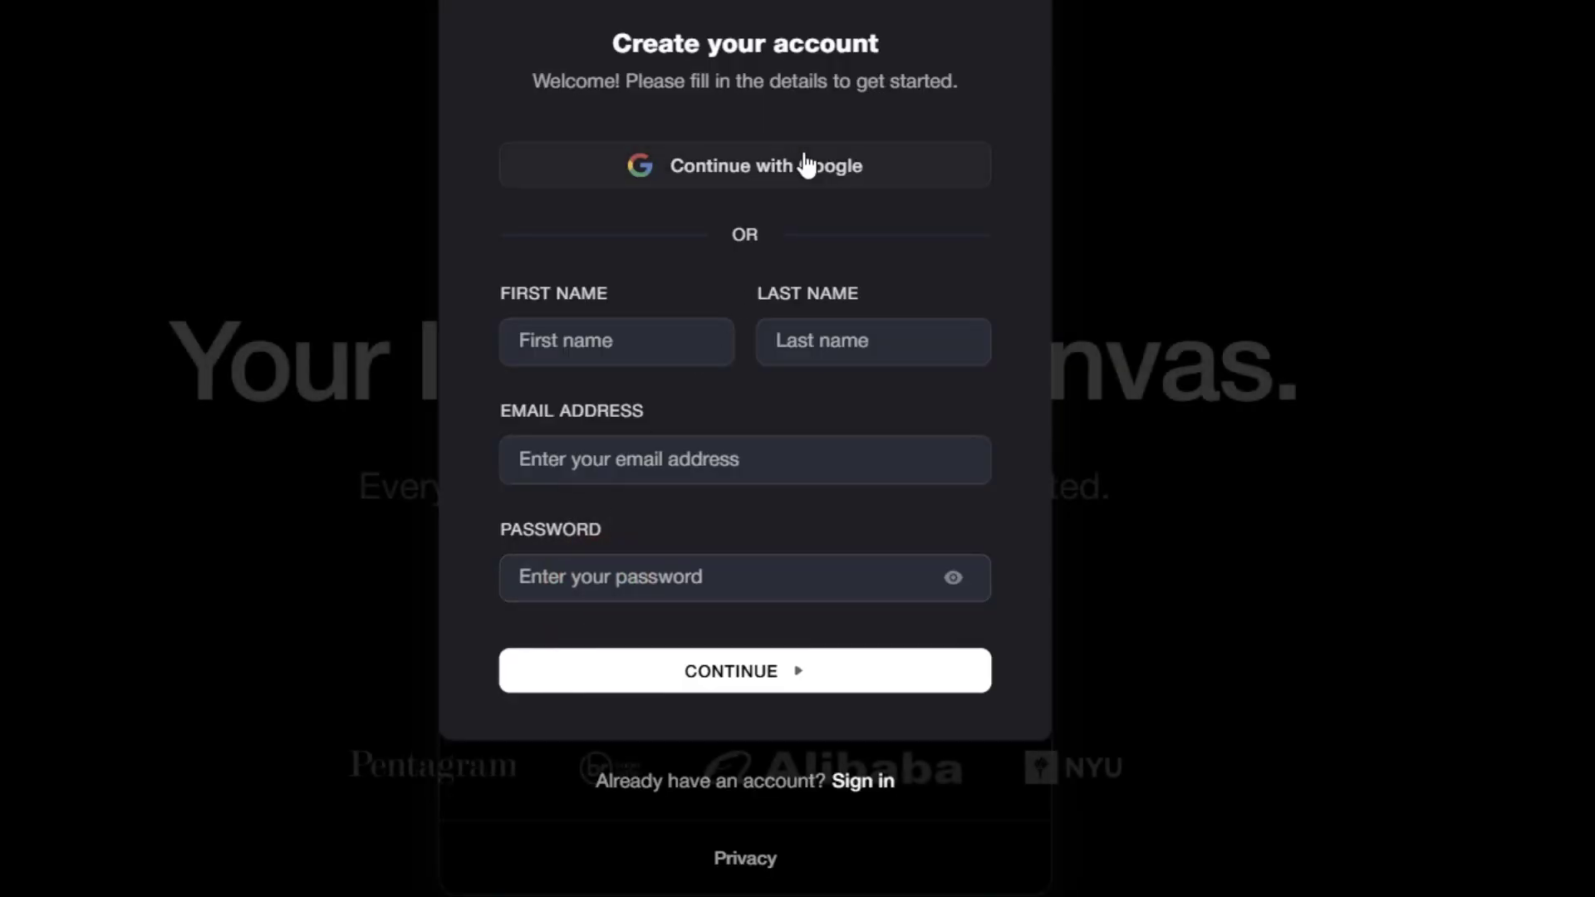
pyautogui.click(807, 165)
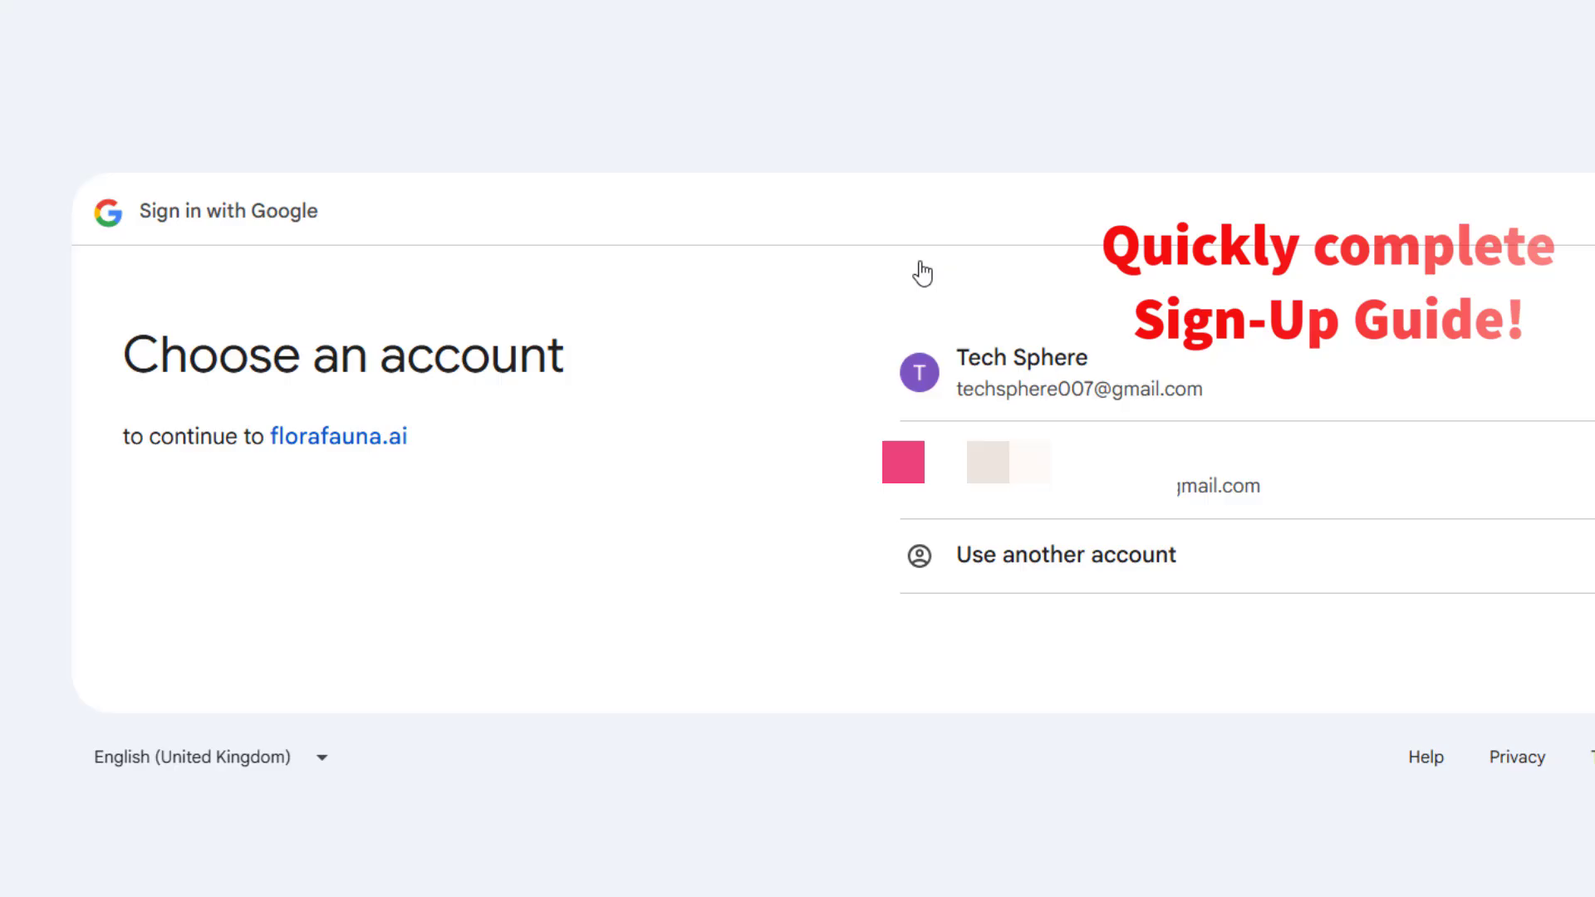
pyautogui.click(1005, 367)
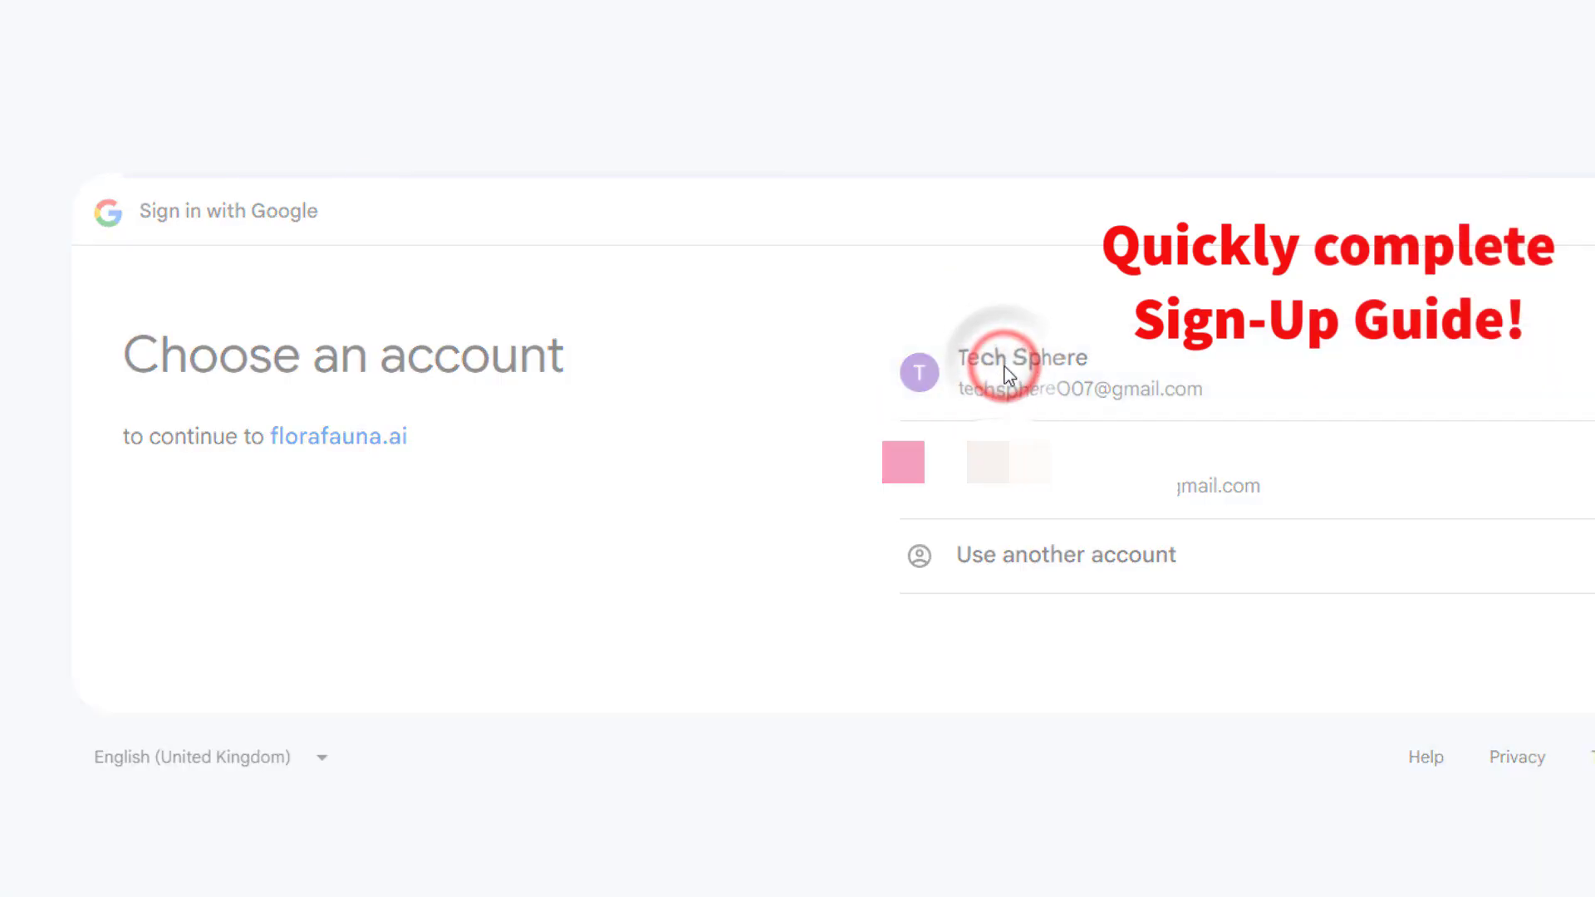
pyautogui.click(1423, 642)
# Skip the onboarding tips and check the Starter plan's 2,000 credits under Credits & Billing
pyautogui.click(876, 794)
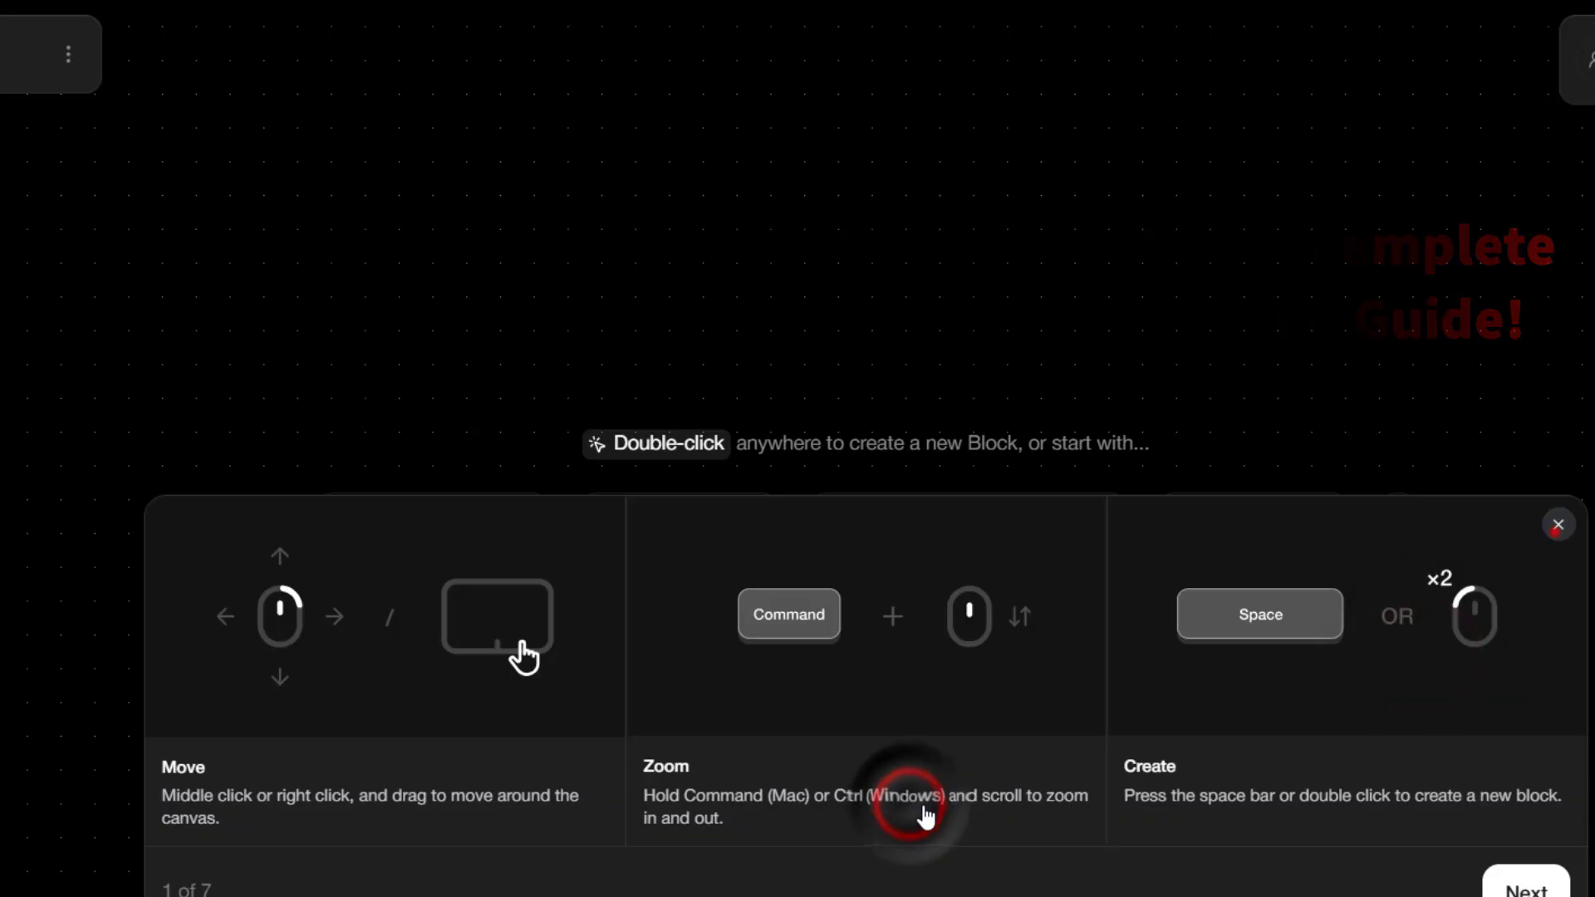
pyautogui.click(1559, 526)
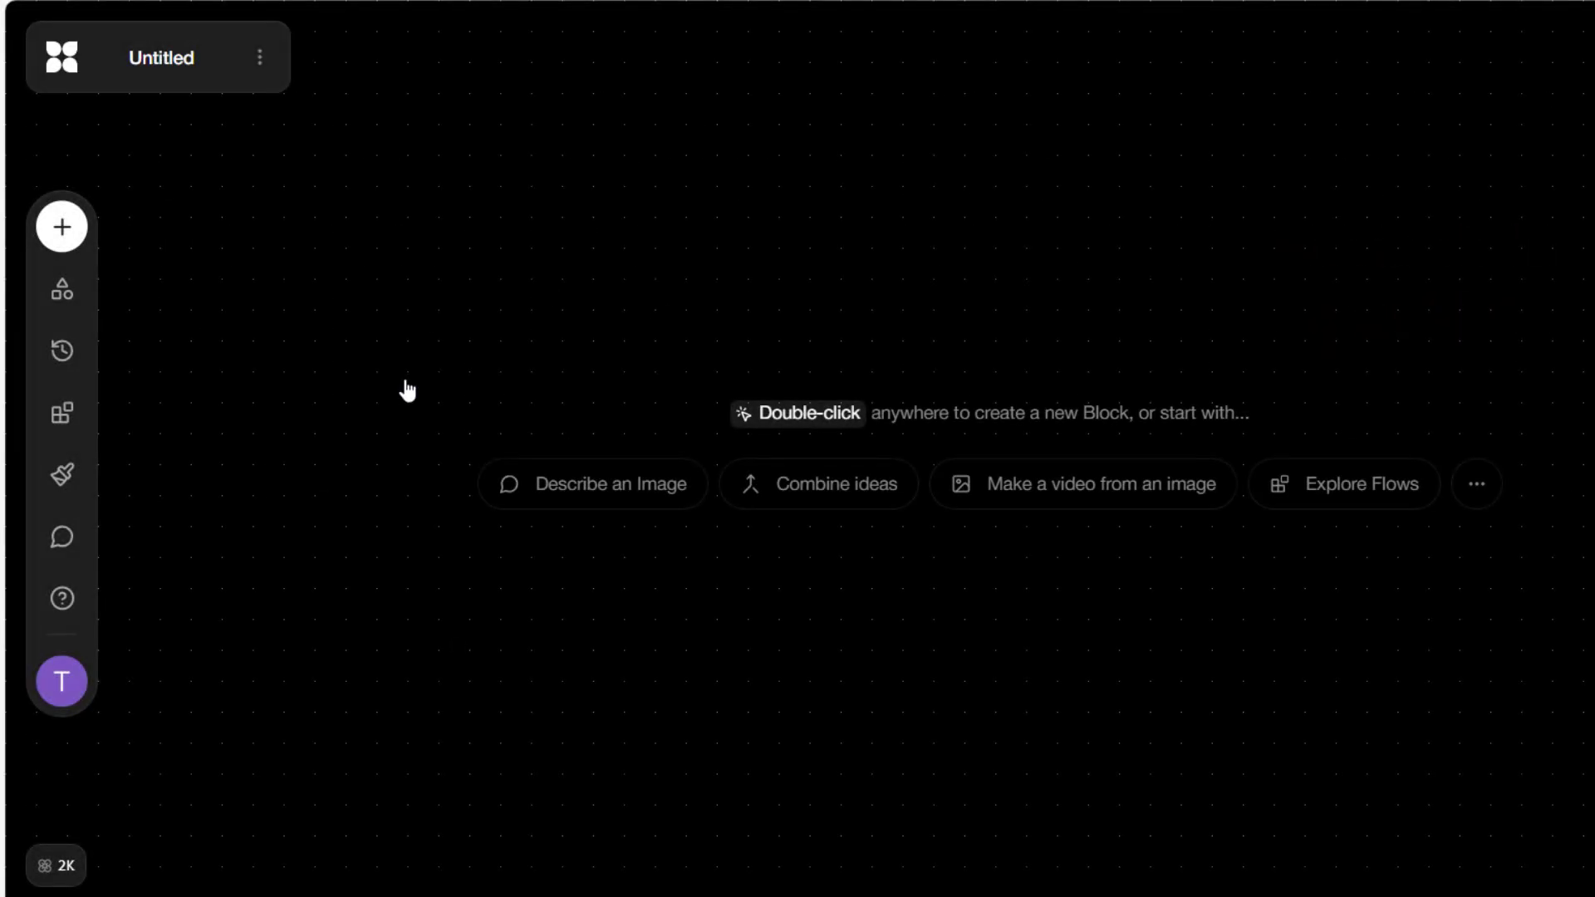
pyautogui.click(63, 679)
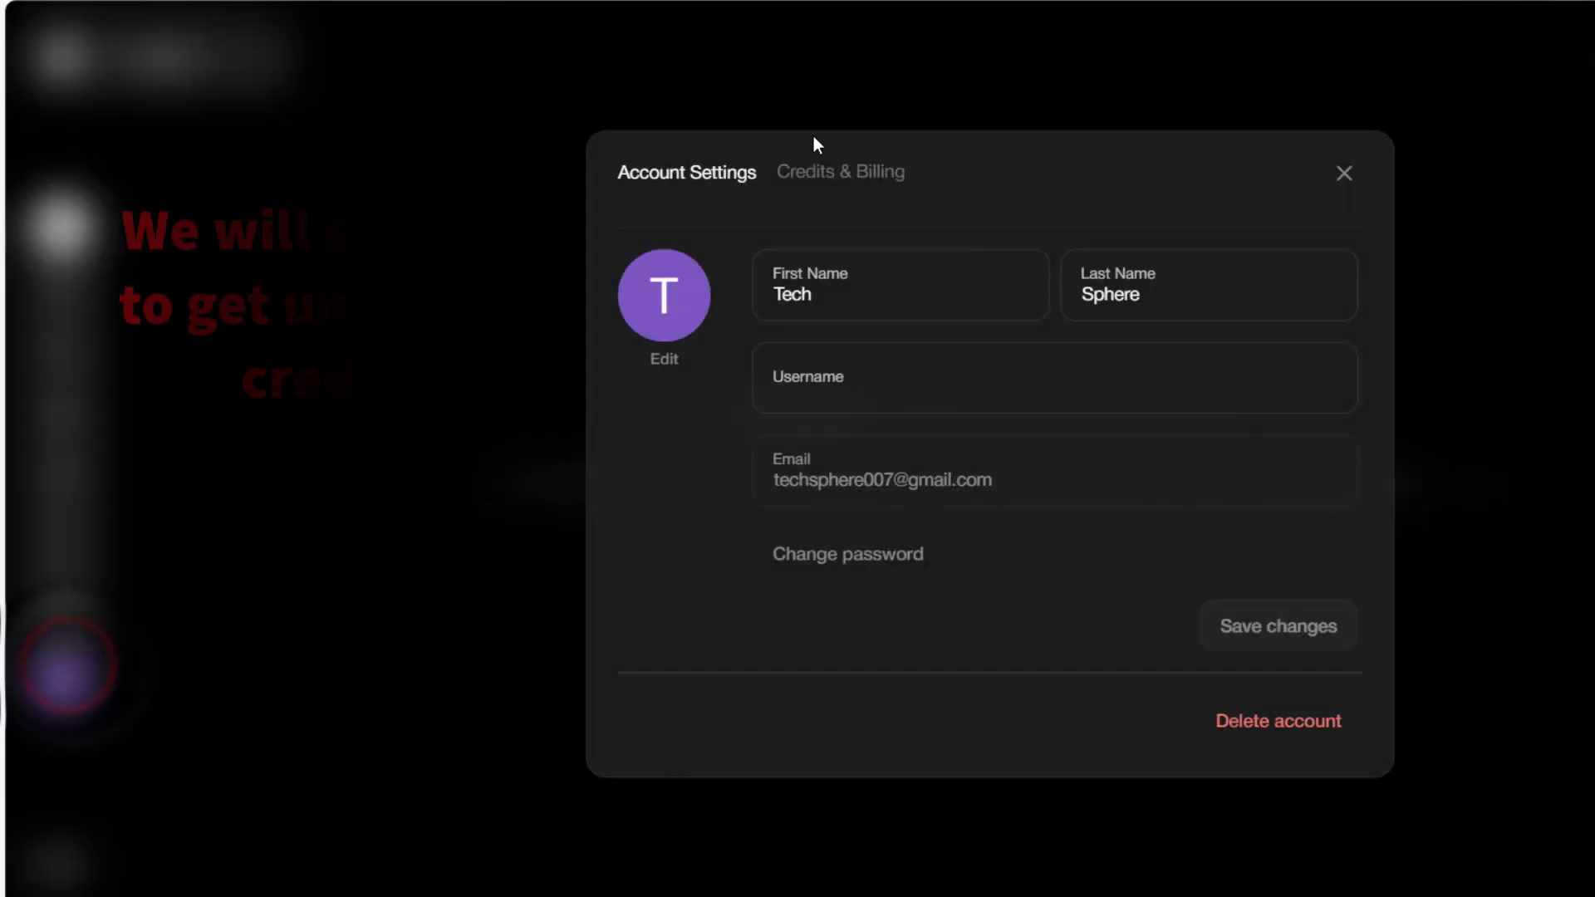
pyautogui.click(837, 178)
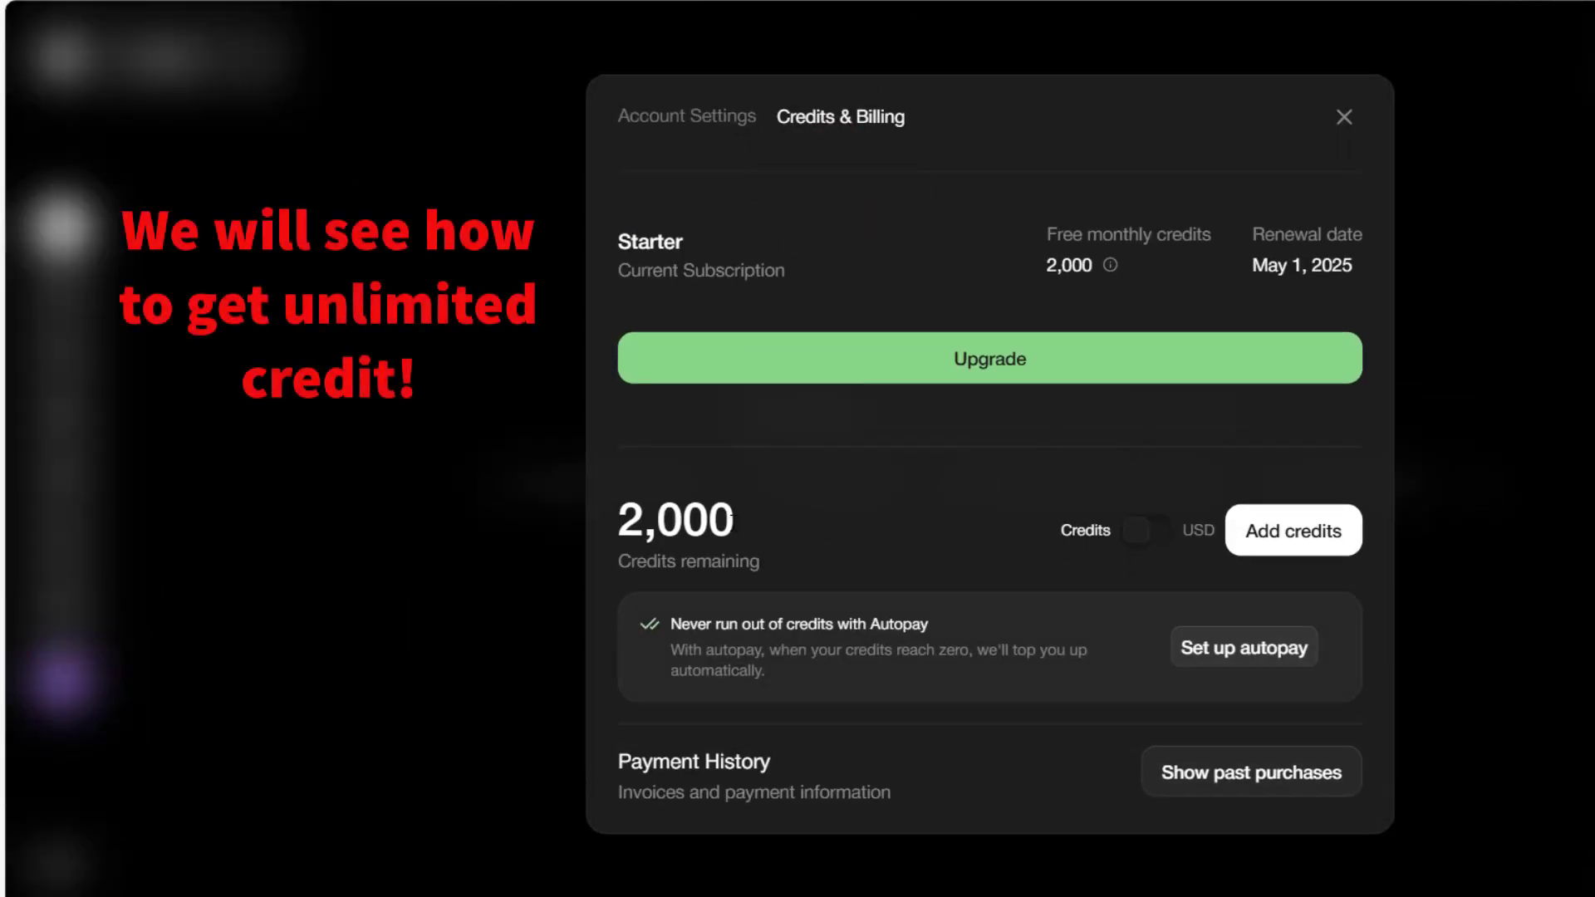
pyautogui.moveTo(738, 520); pyautogui.dragTo(525, 540)
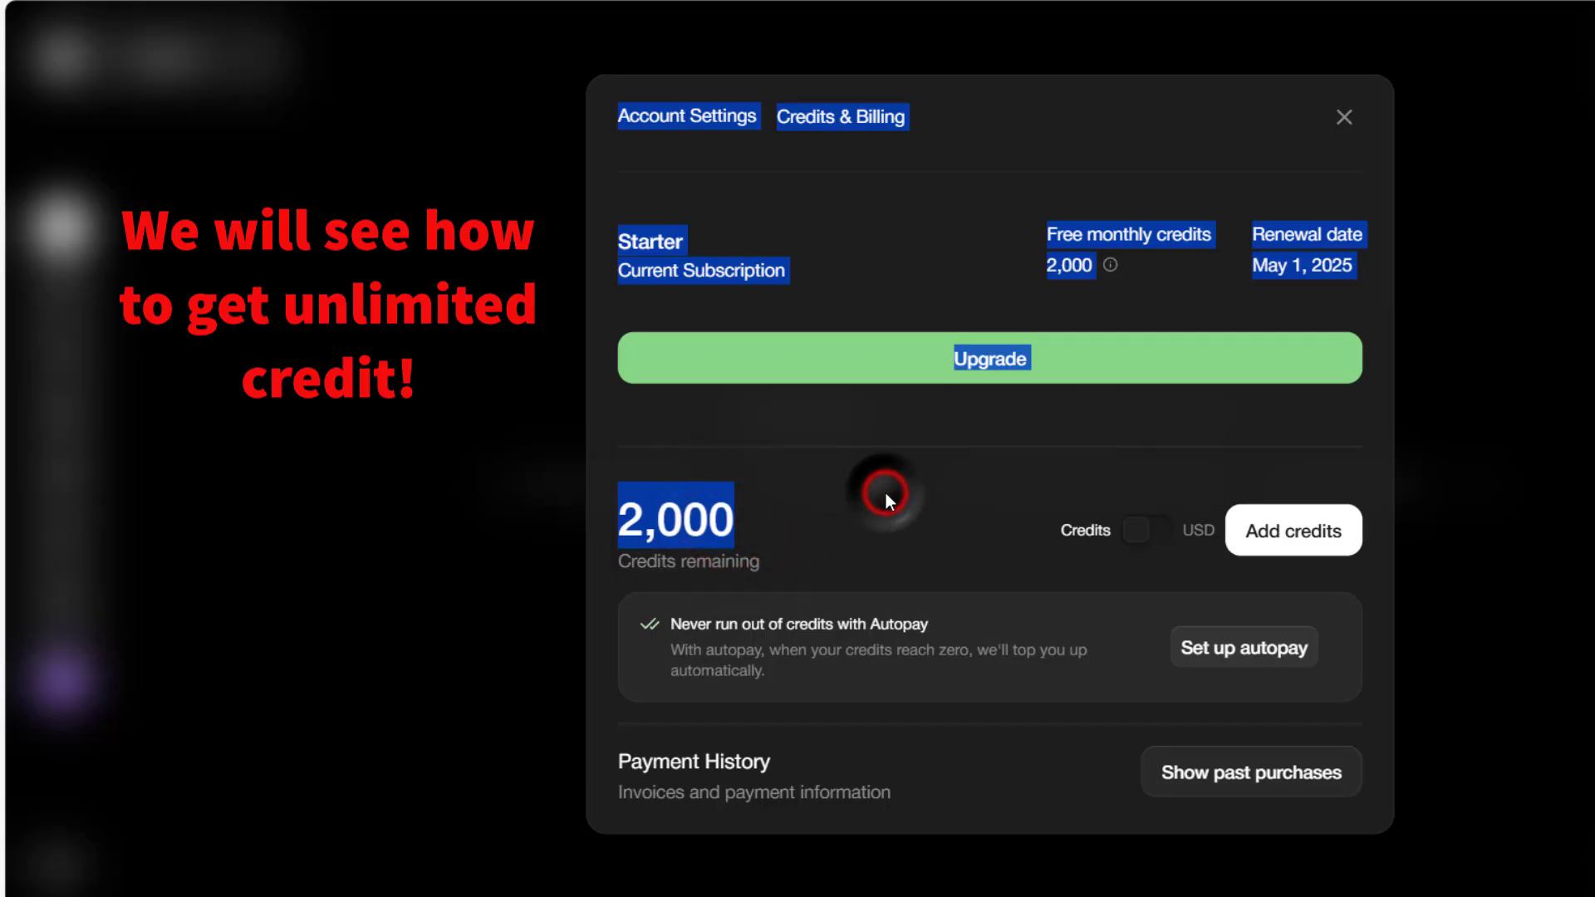
pyautogui.click(975, 247)
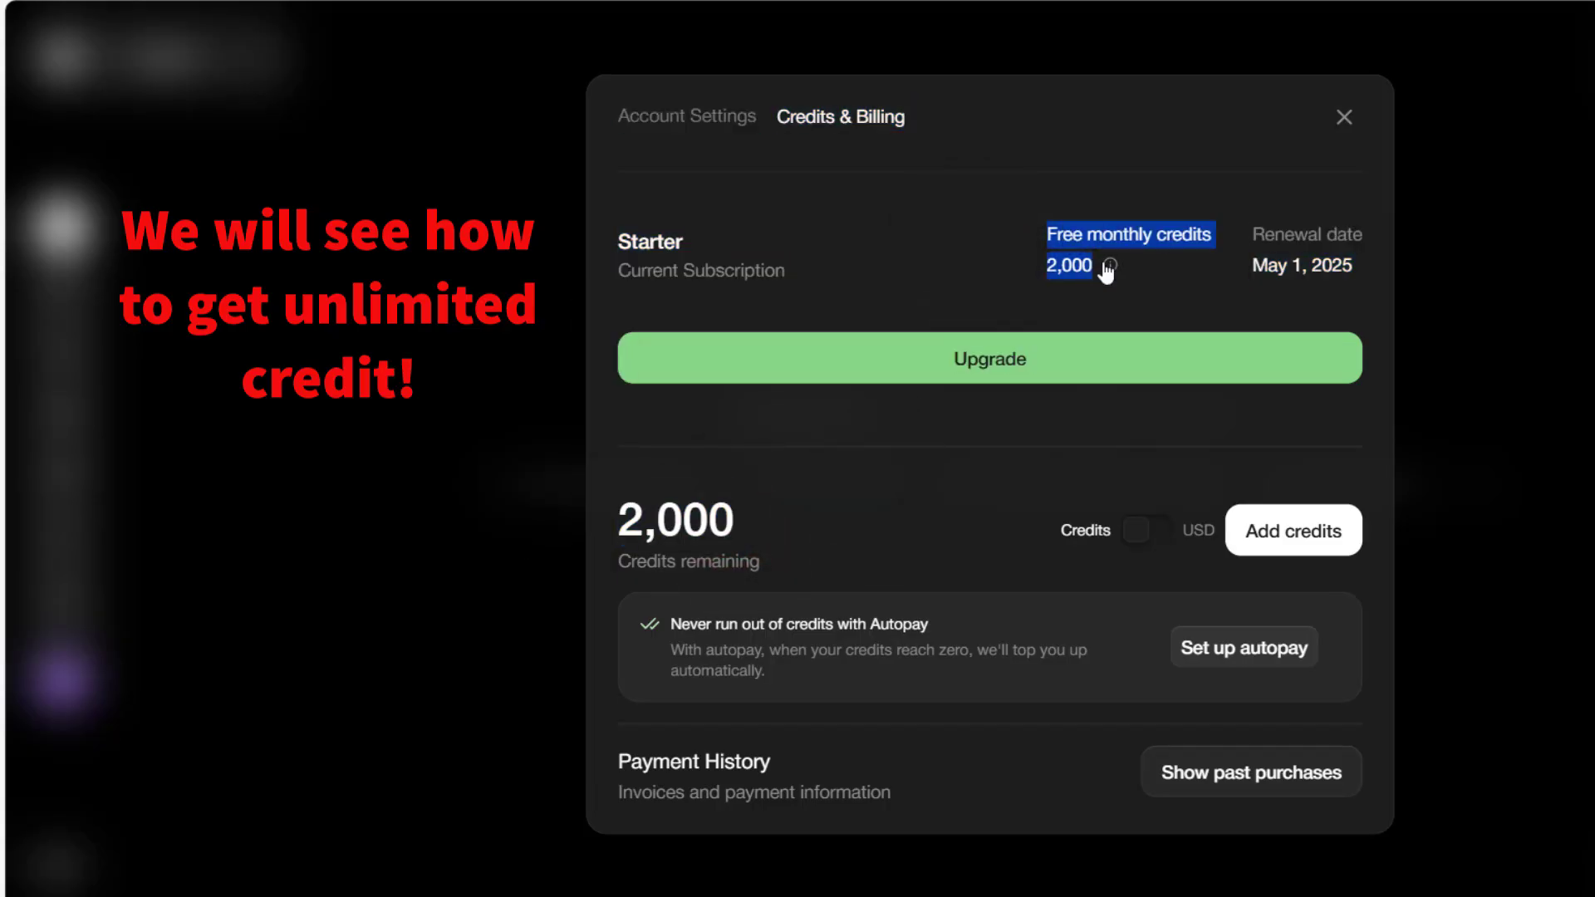
pyautogui.moveTo(976, 248); pyautogui.dragTo(1104, 266)
pyautogui.click(1343, 119)
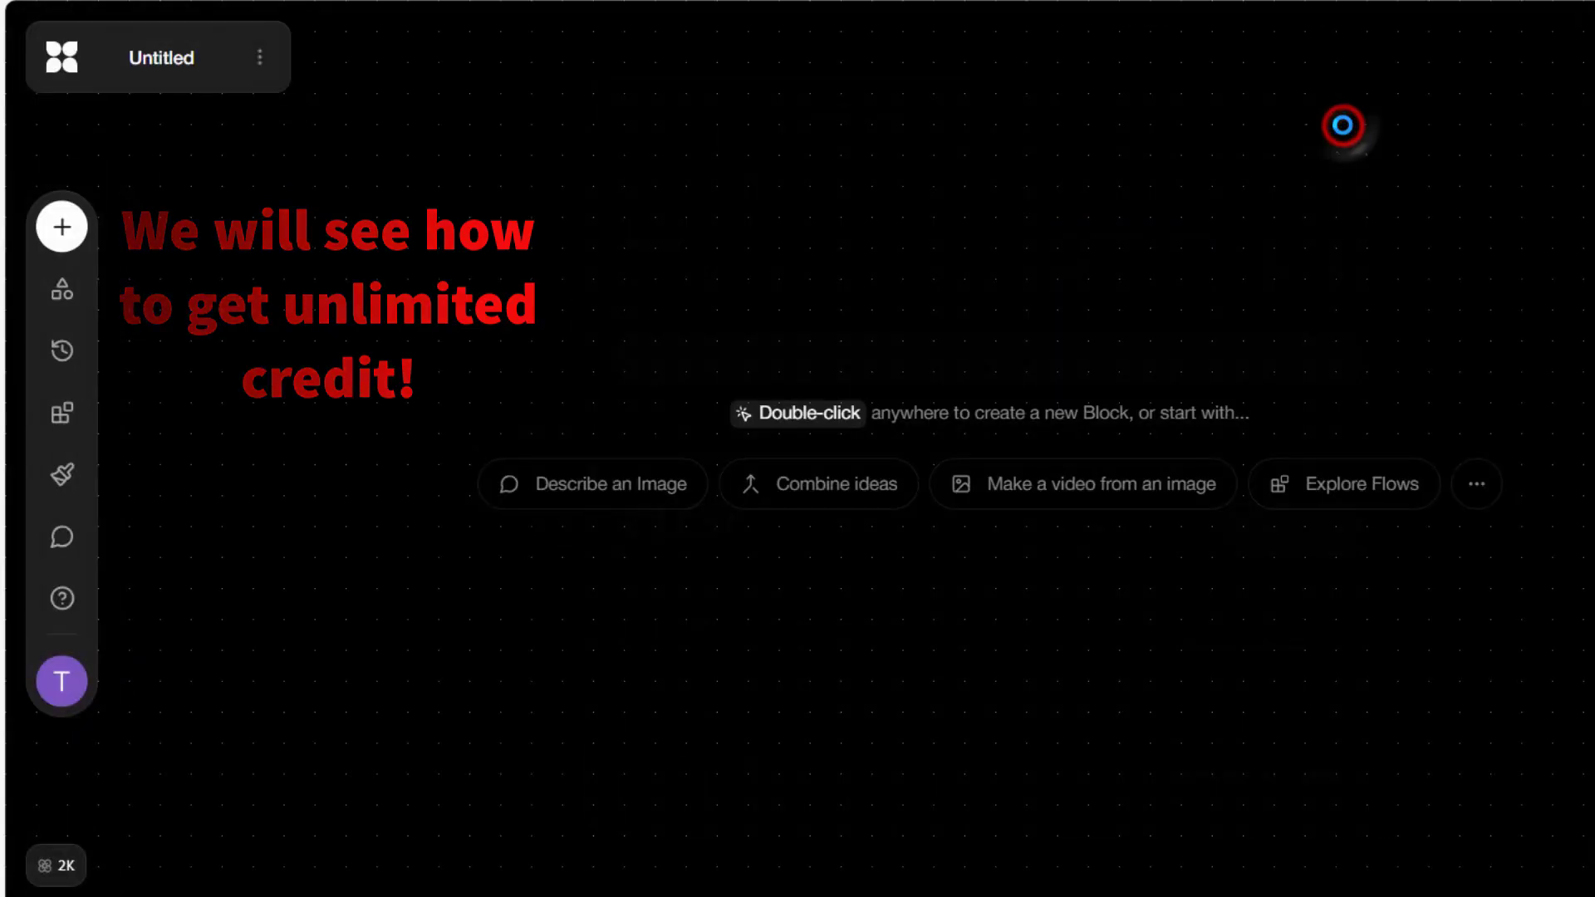
# Add a Video block to the empty canvas, leaving its model as Hailuo Minimax
pyautogui.doubleClick(1086, 424)
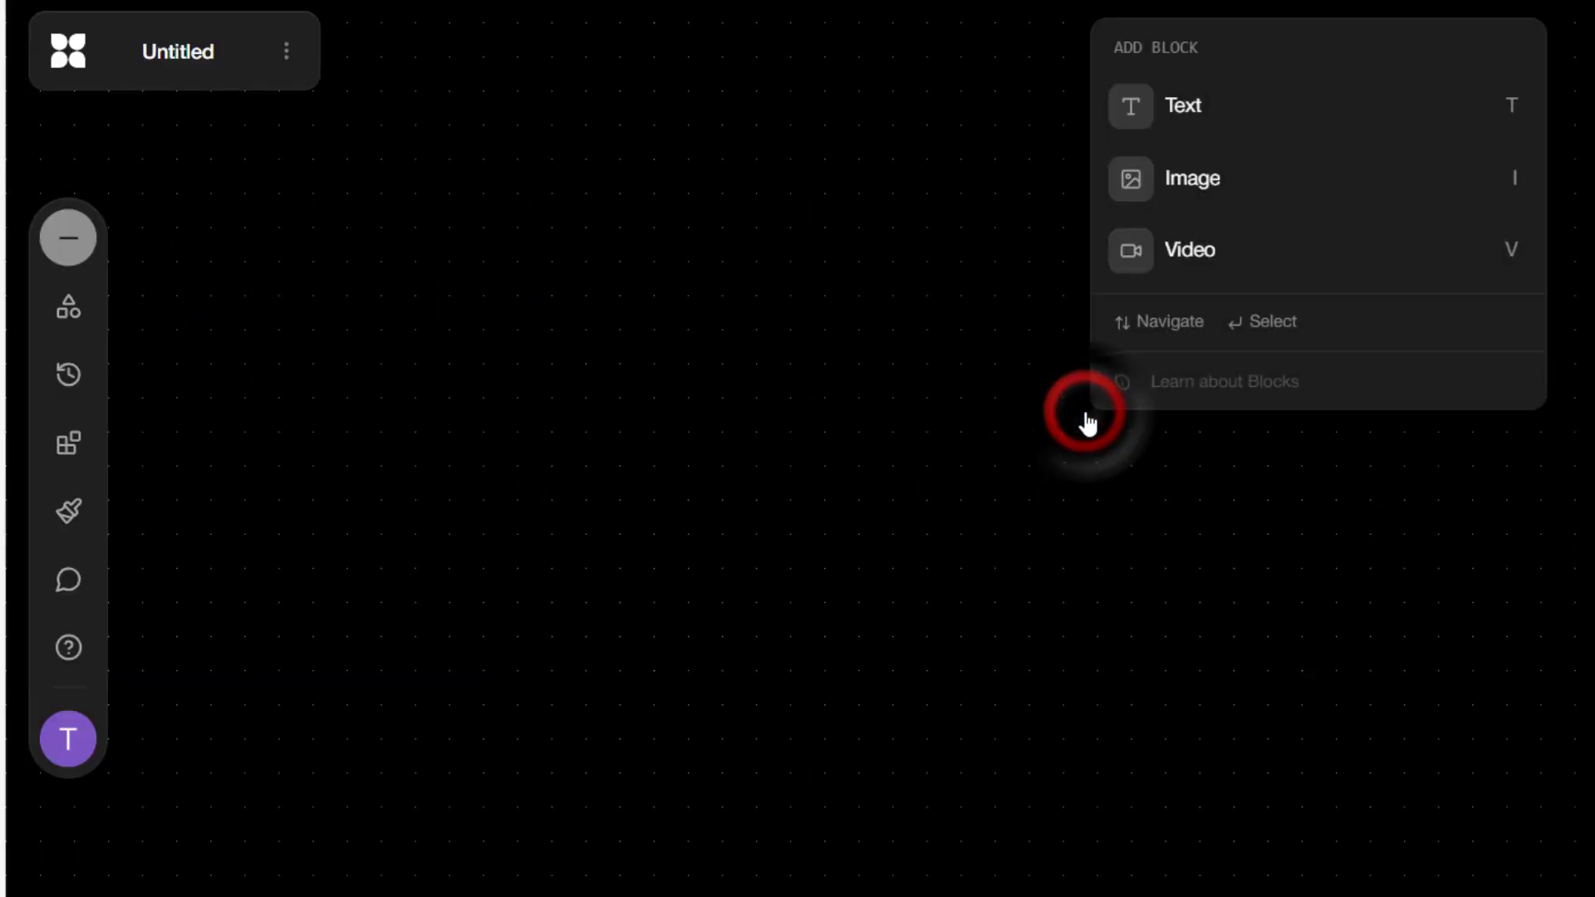
pyautogui.click(1223, 264)
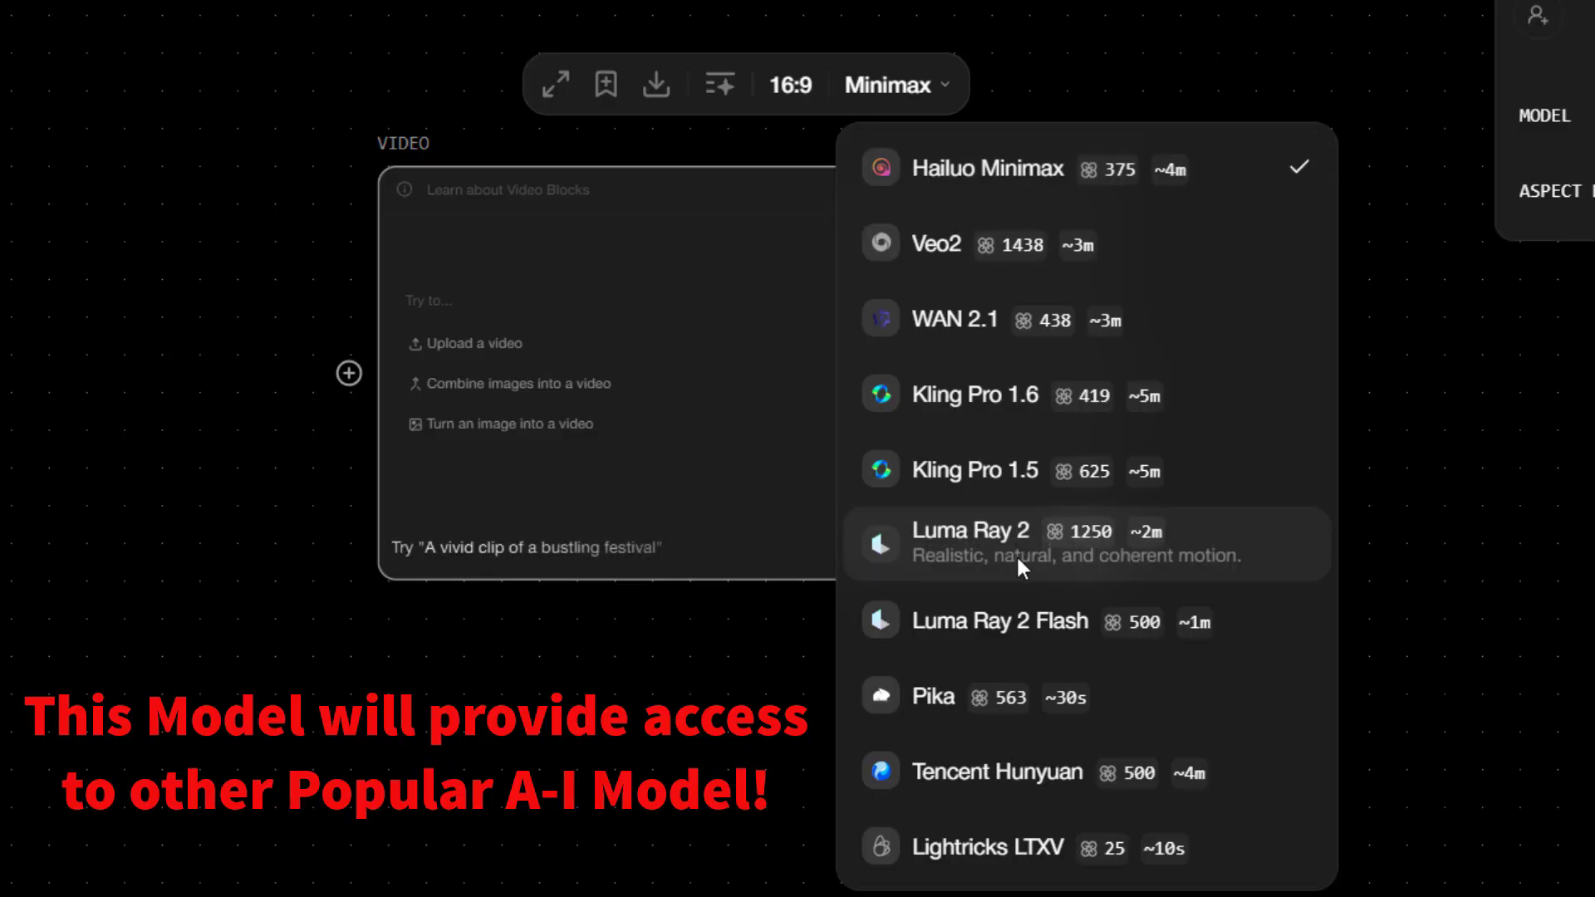
pyautogui.click(1445, 745)
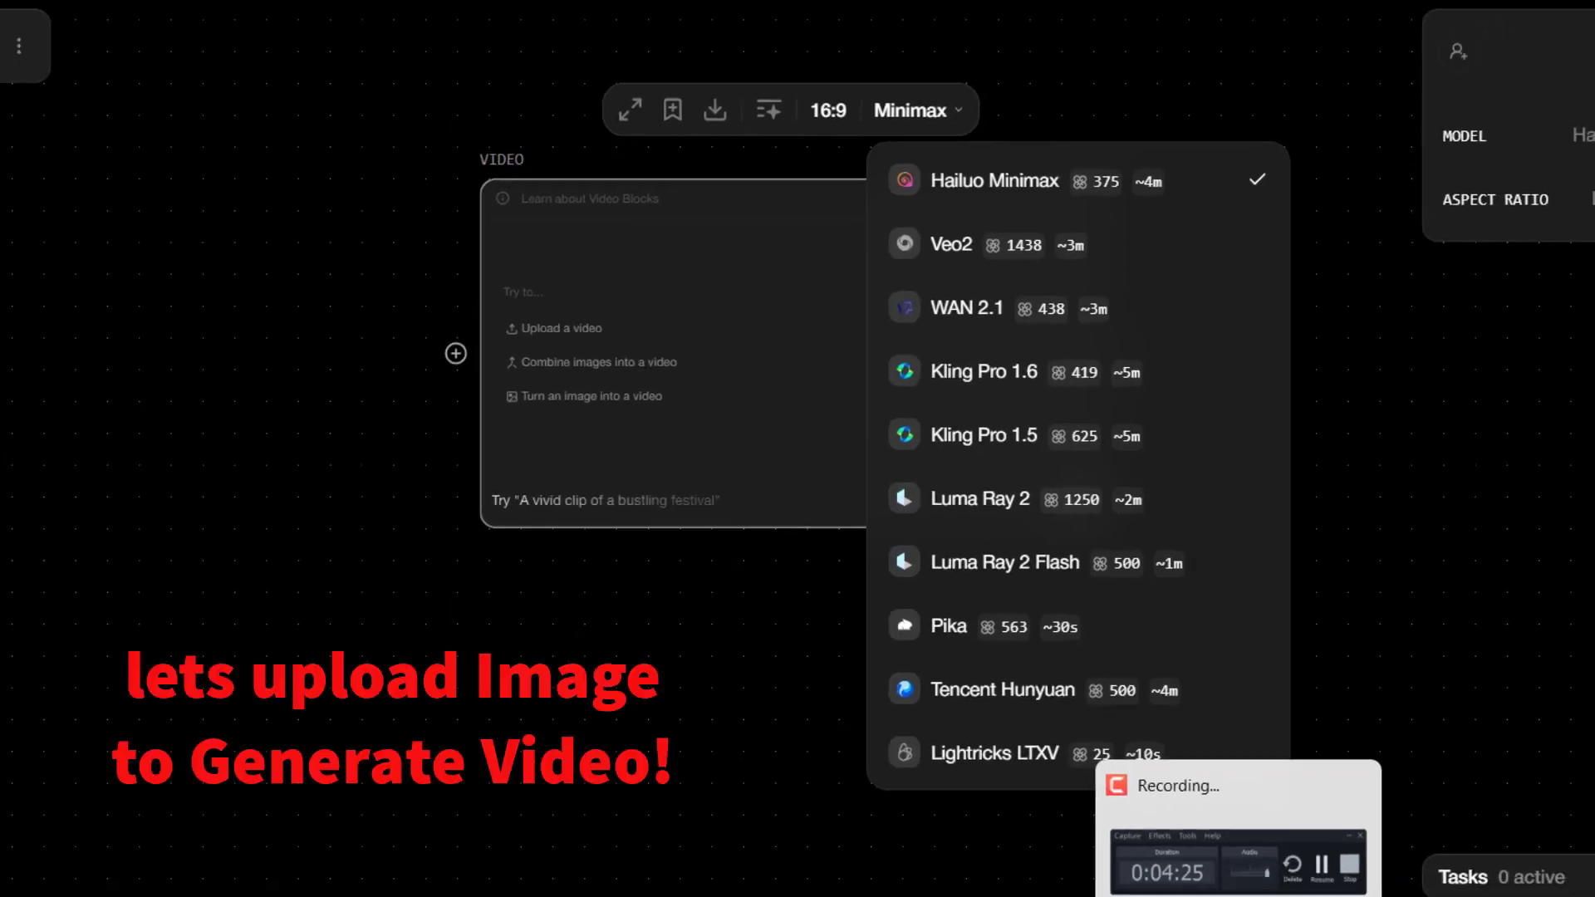
# Drag image 5554 of the bearded jungle man from the Kling Flora AI folder onto the canvas
pyautogui.click(307, 510)
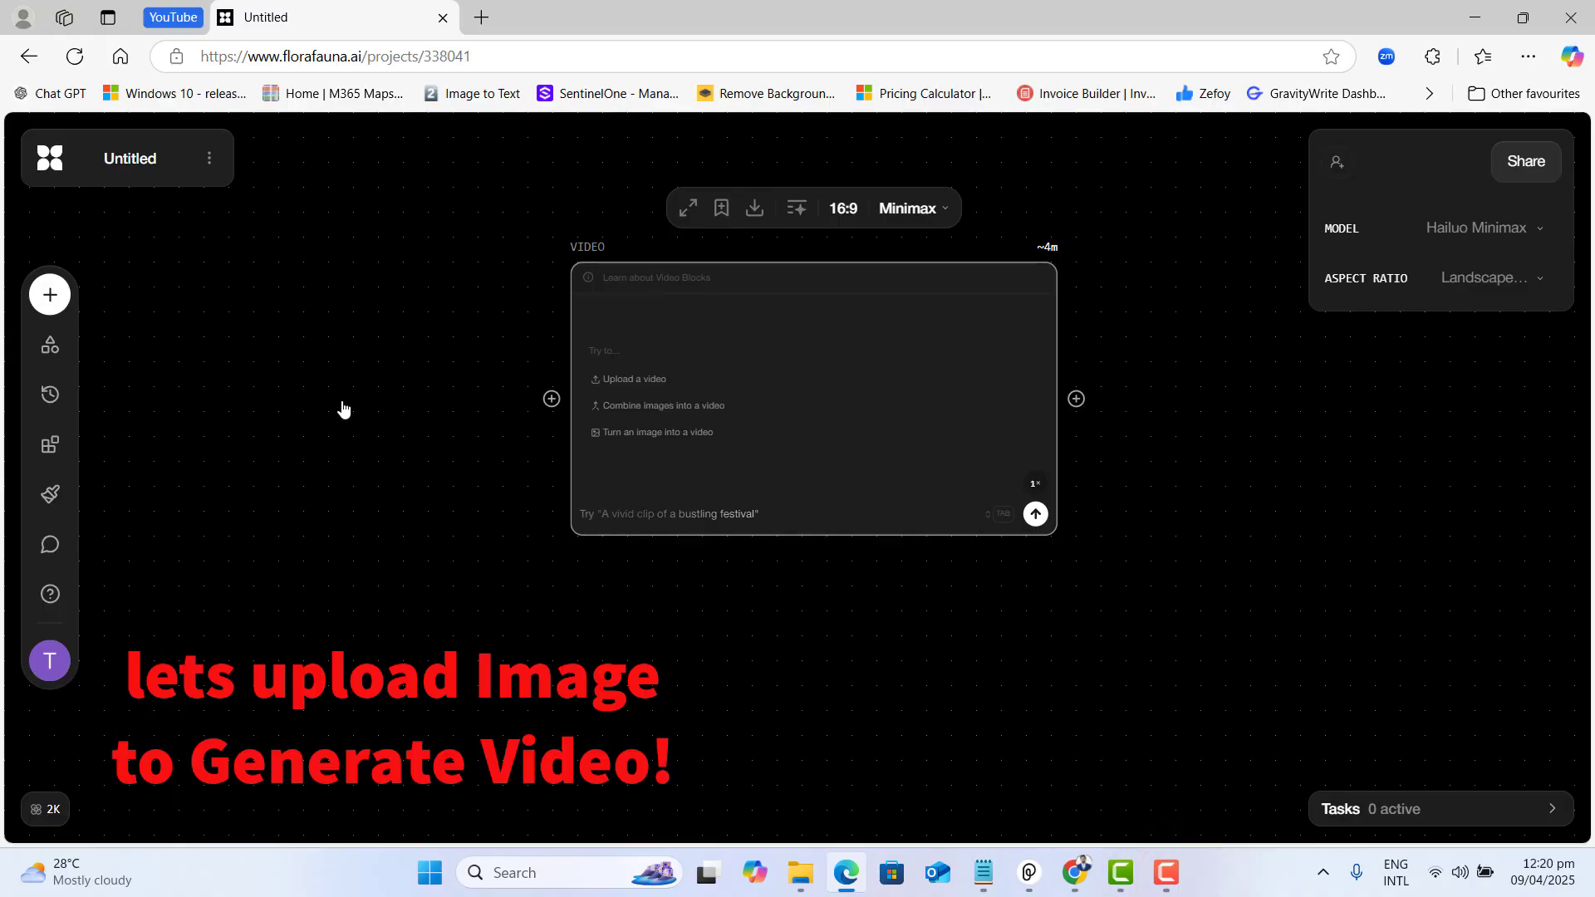
pyautogui.click(802, 876)
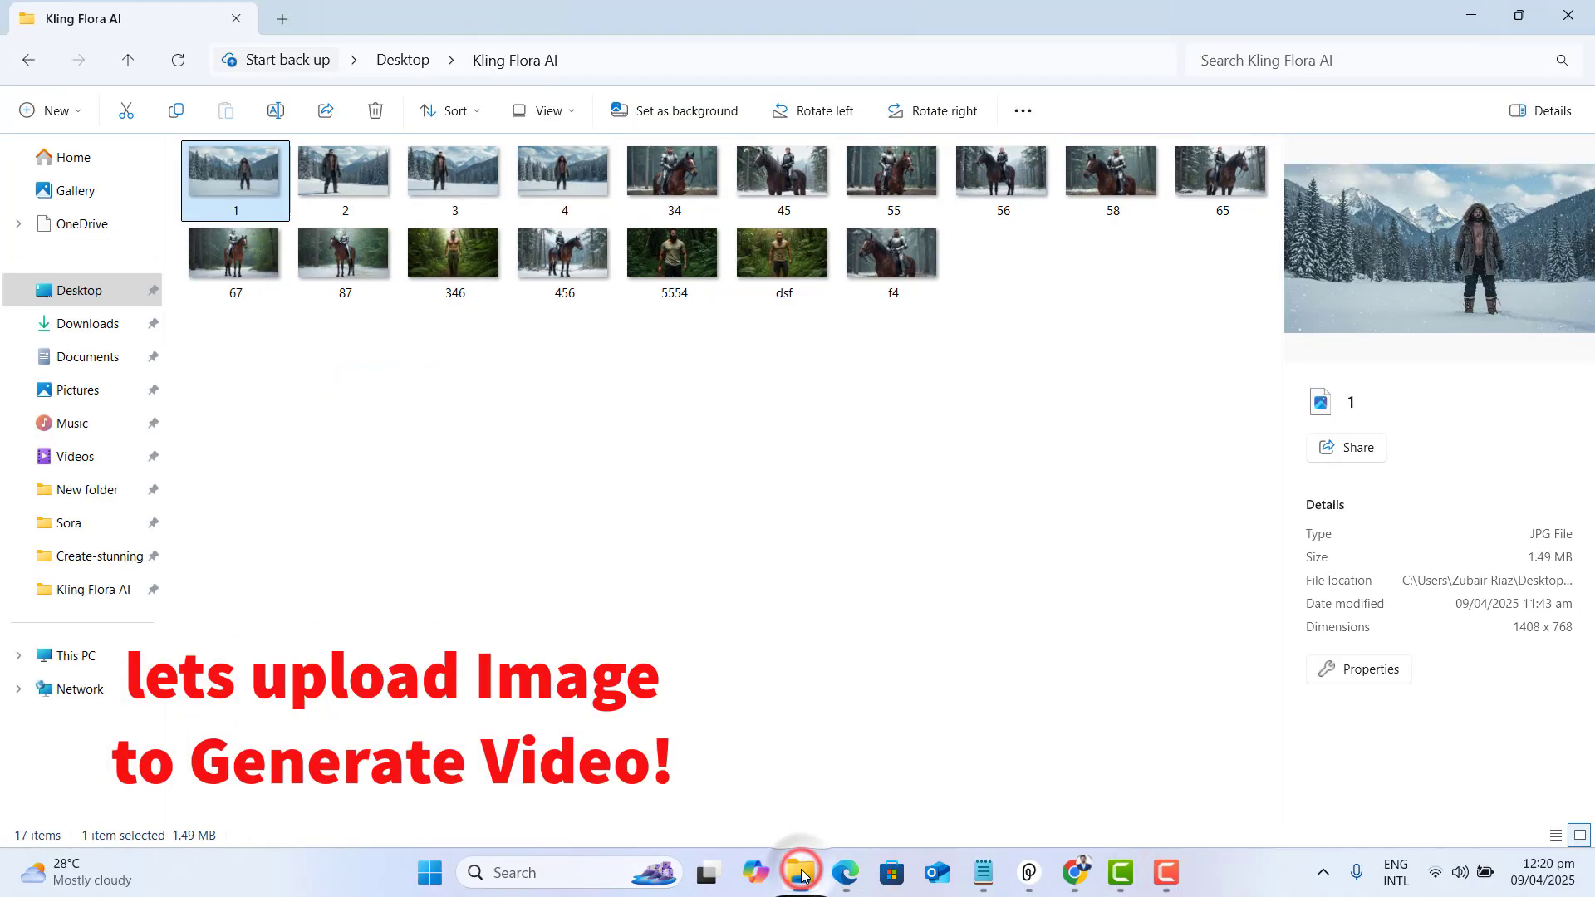
pyautogui.press('super+Down')
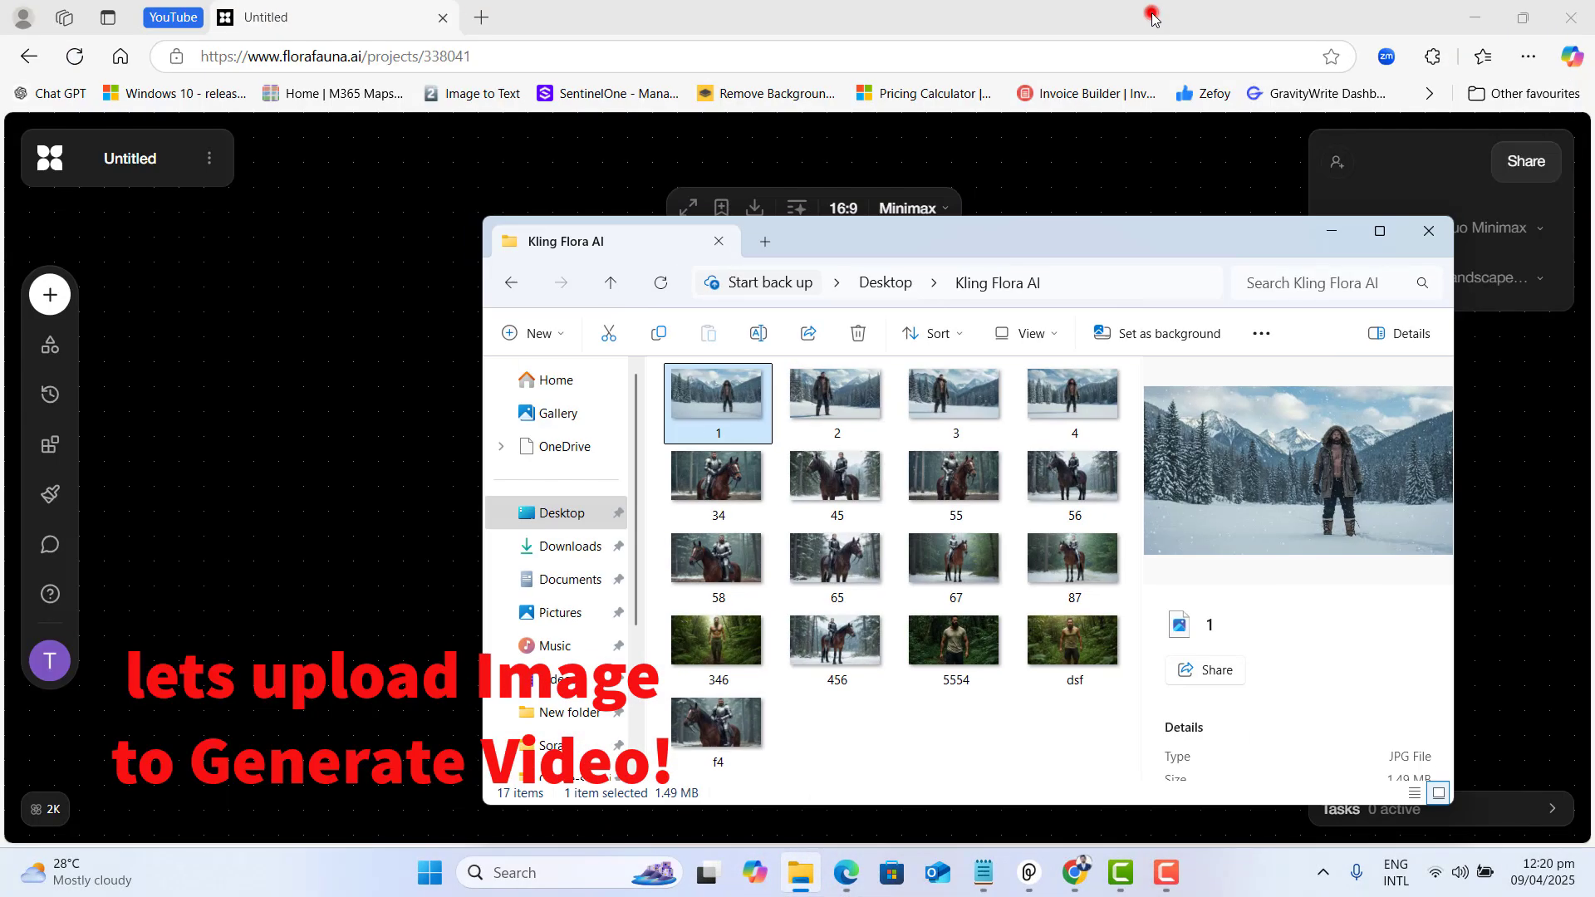
pyautogui.moveTo(961, 646)
pyautogui.mouseDown()
pyautogui.moveTo(487, 609)
pyautogui.moveTo(253, 433)
pyautogui.mouseUp()
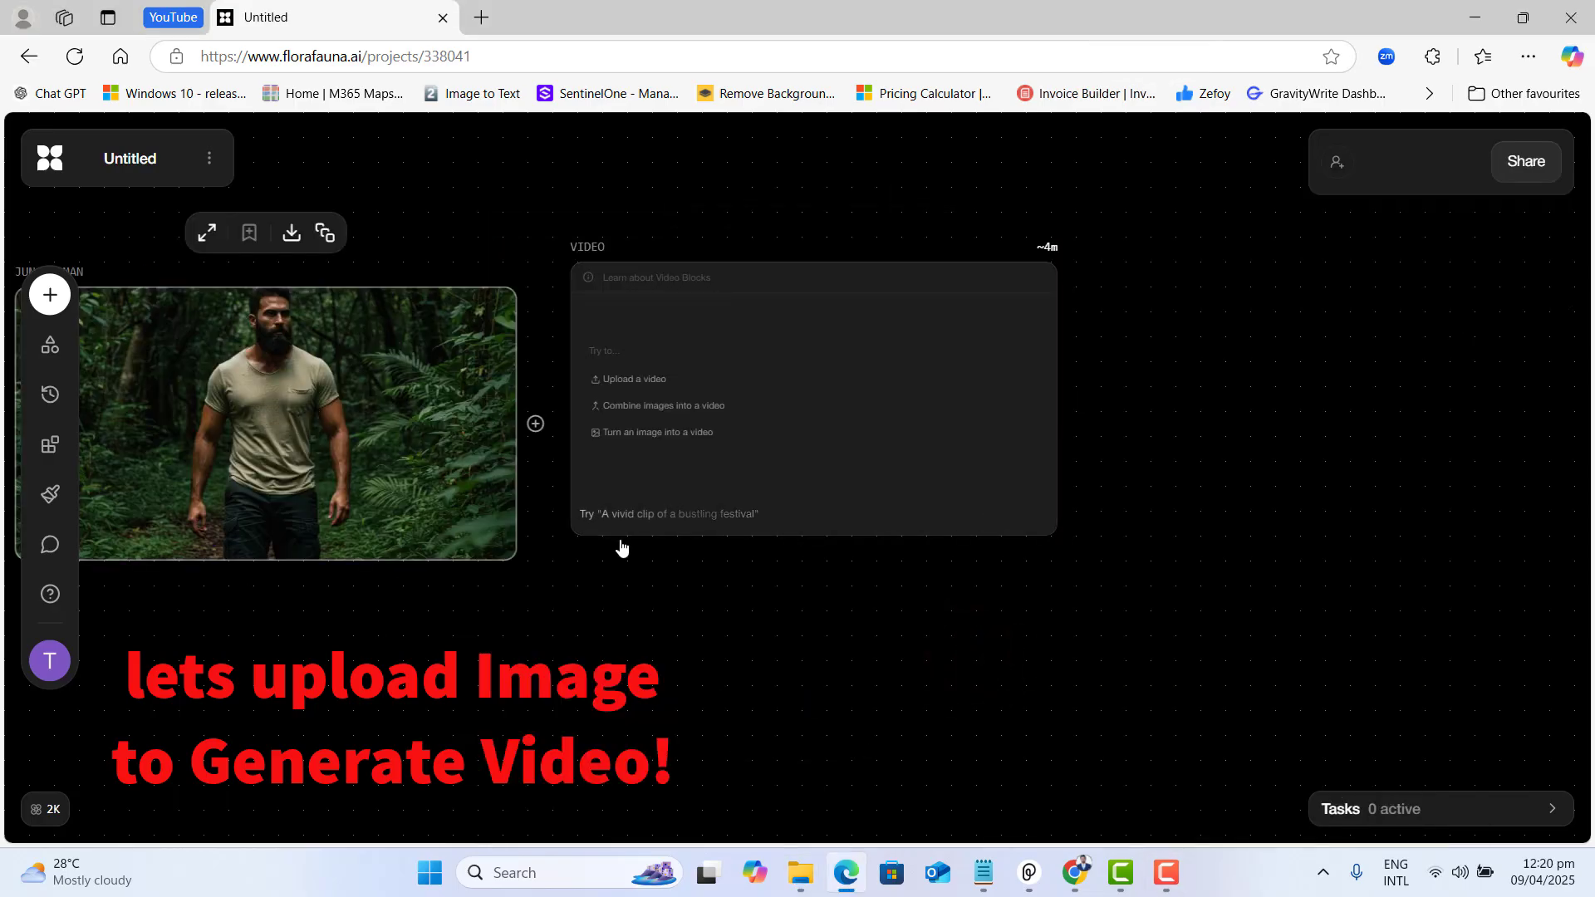
# Link the jungle image, prompt an iron-armored jungle walk on Kling Pro 1.6, and generate
pyautogui.click(742, 466)
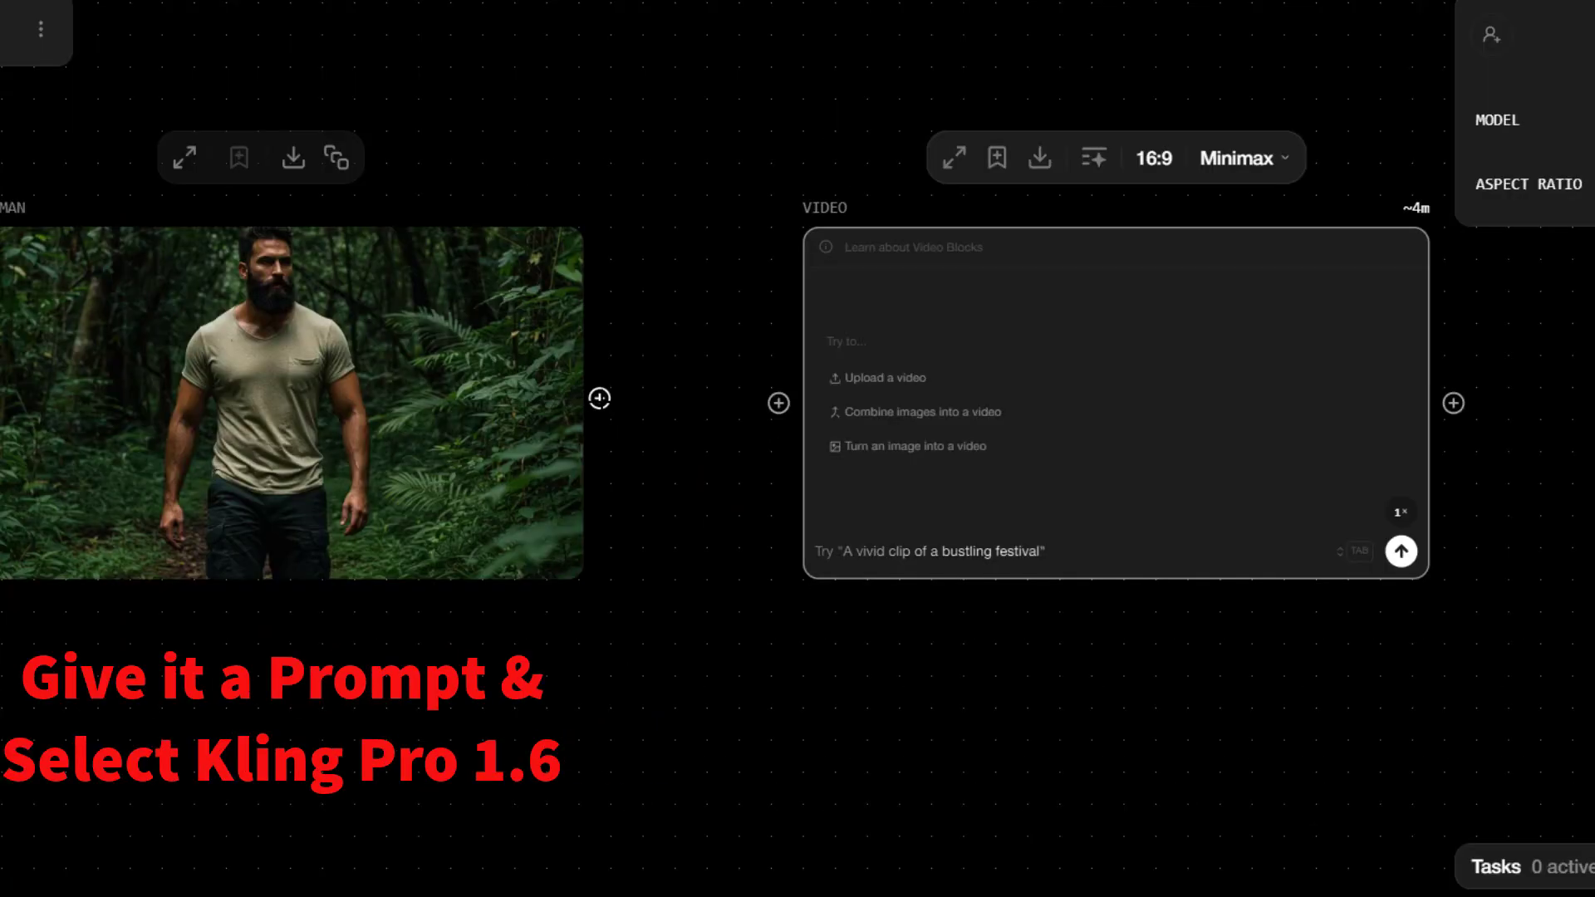
pyautogui.moveTo(693, 417); pyautogui.dragTo(776, 404)
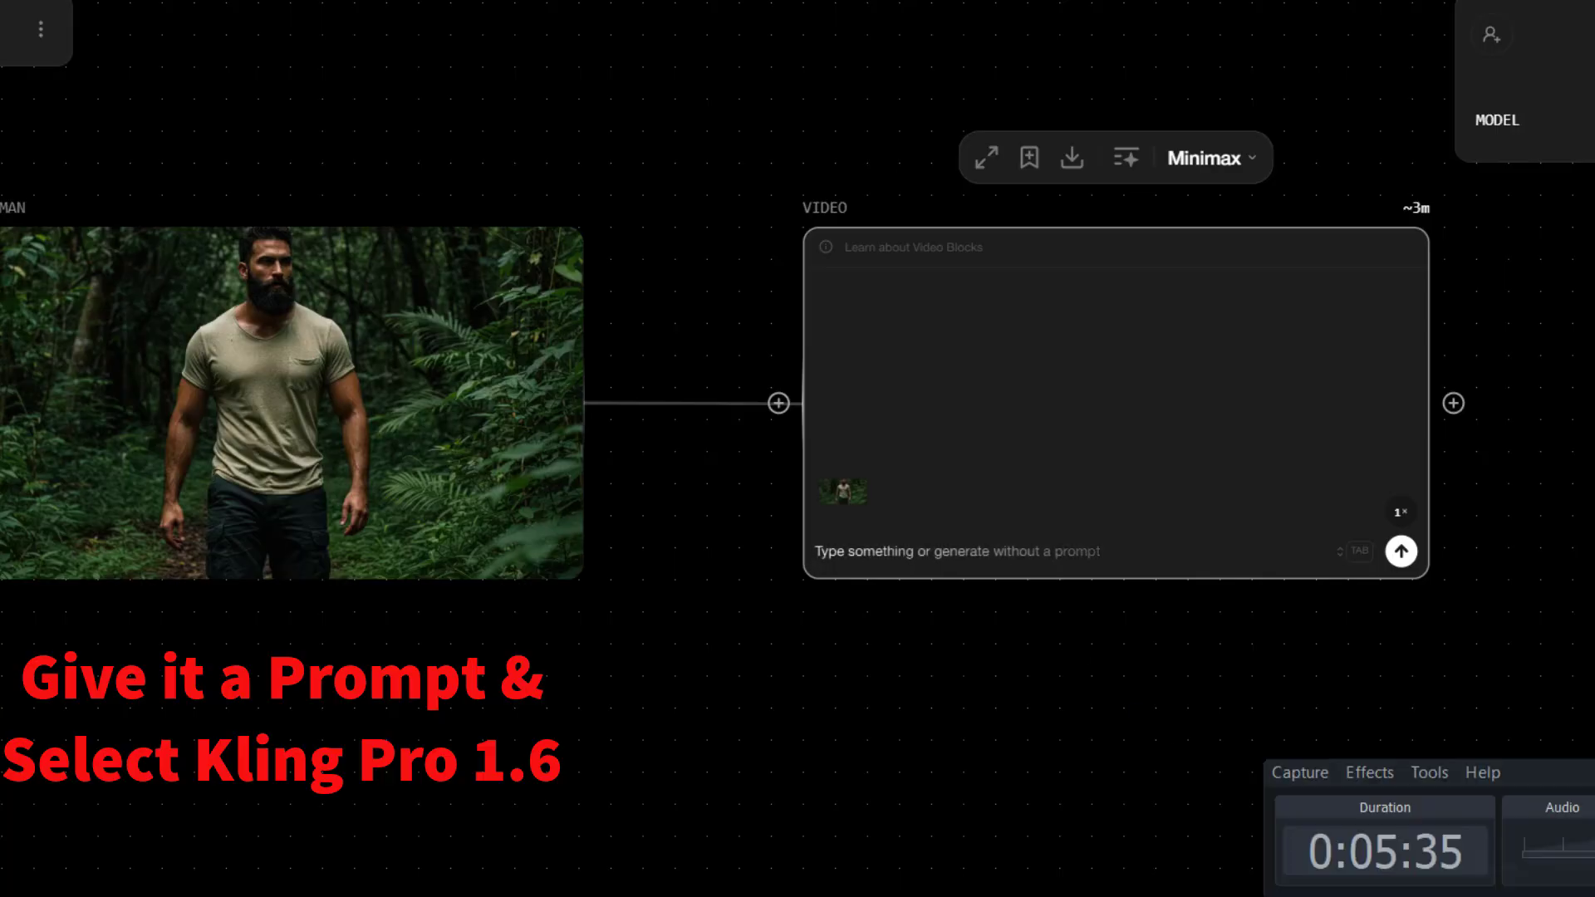
pyautogui.click(1204, 159)
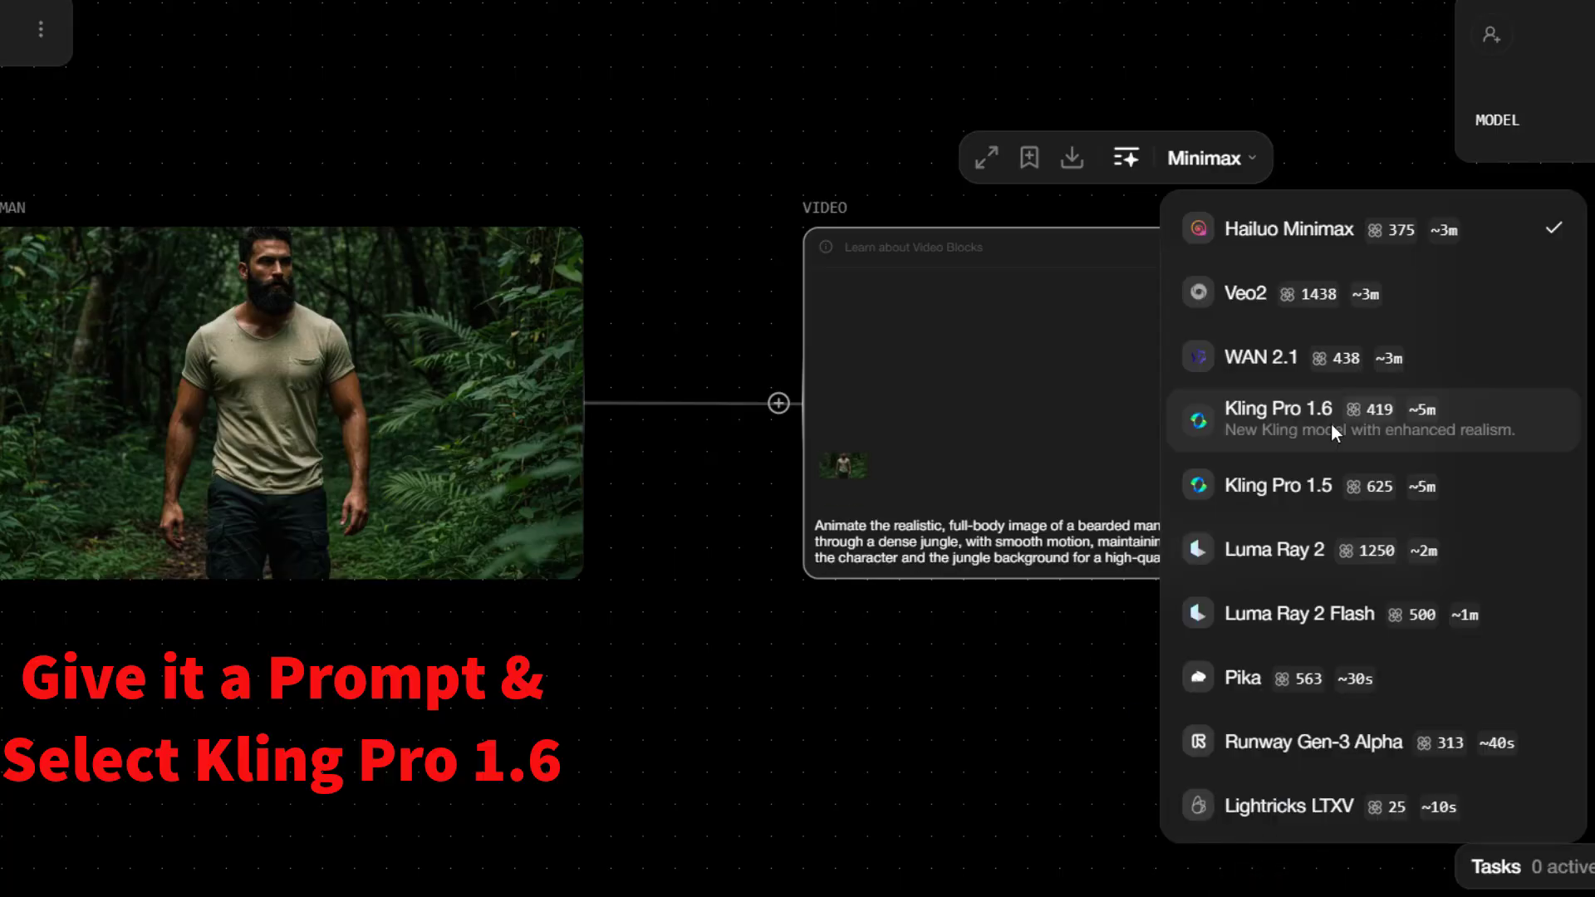
pyautogui.click(1330, 432)
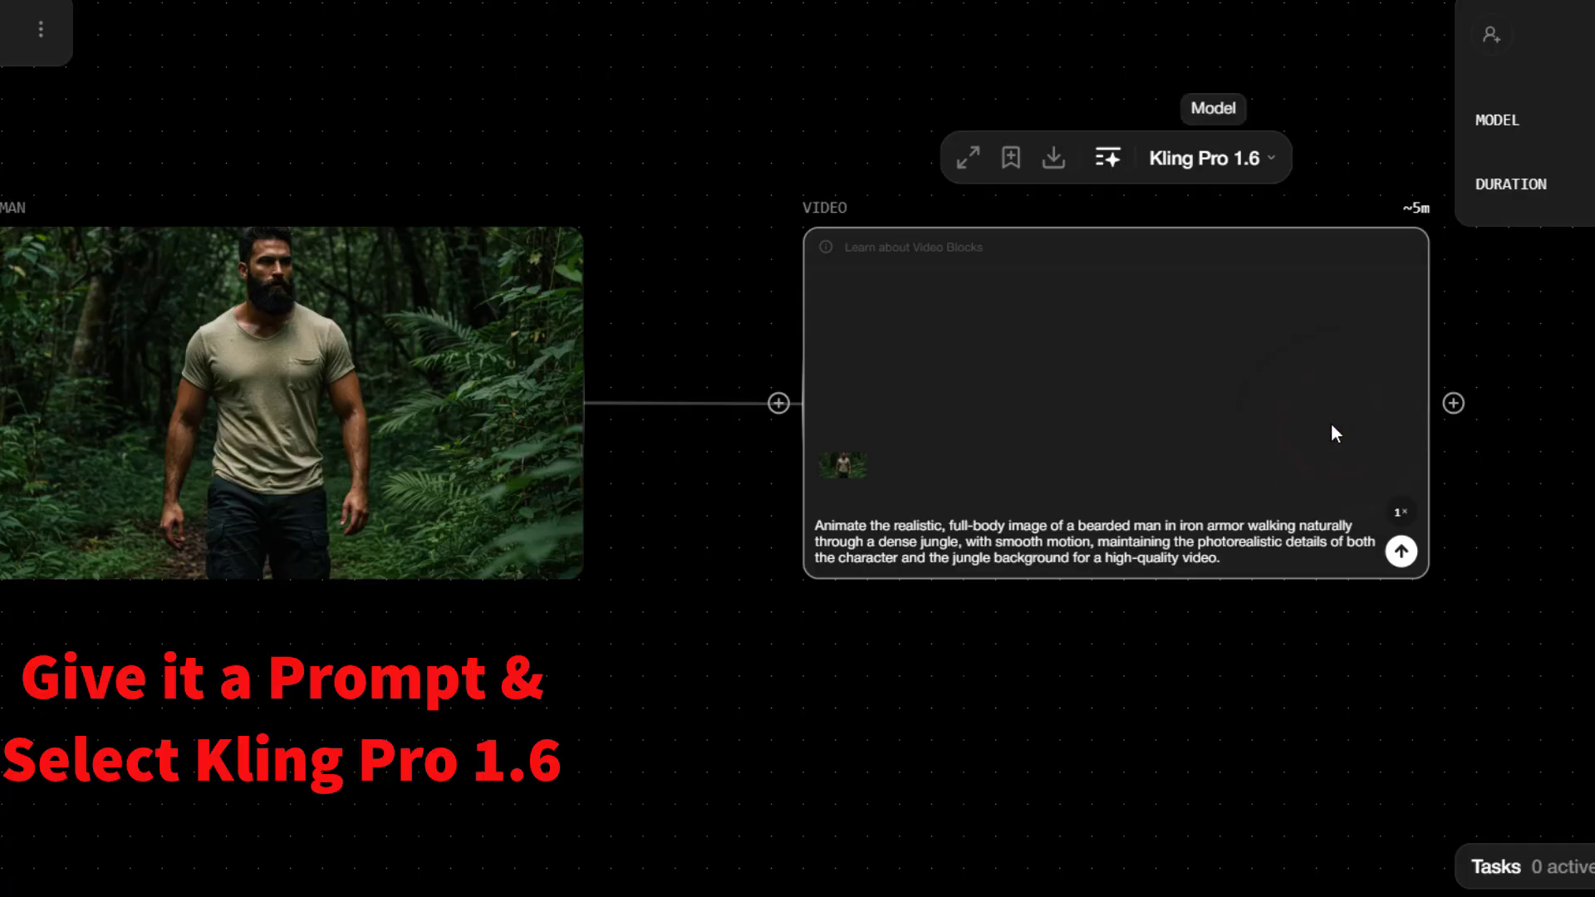
pyautogui.click(1400, 551)
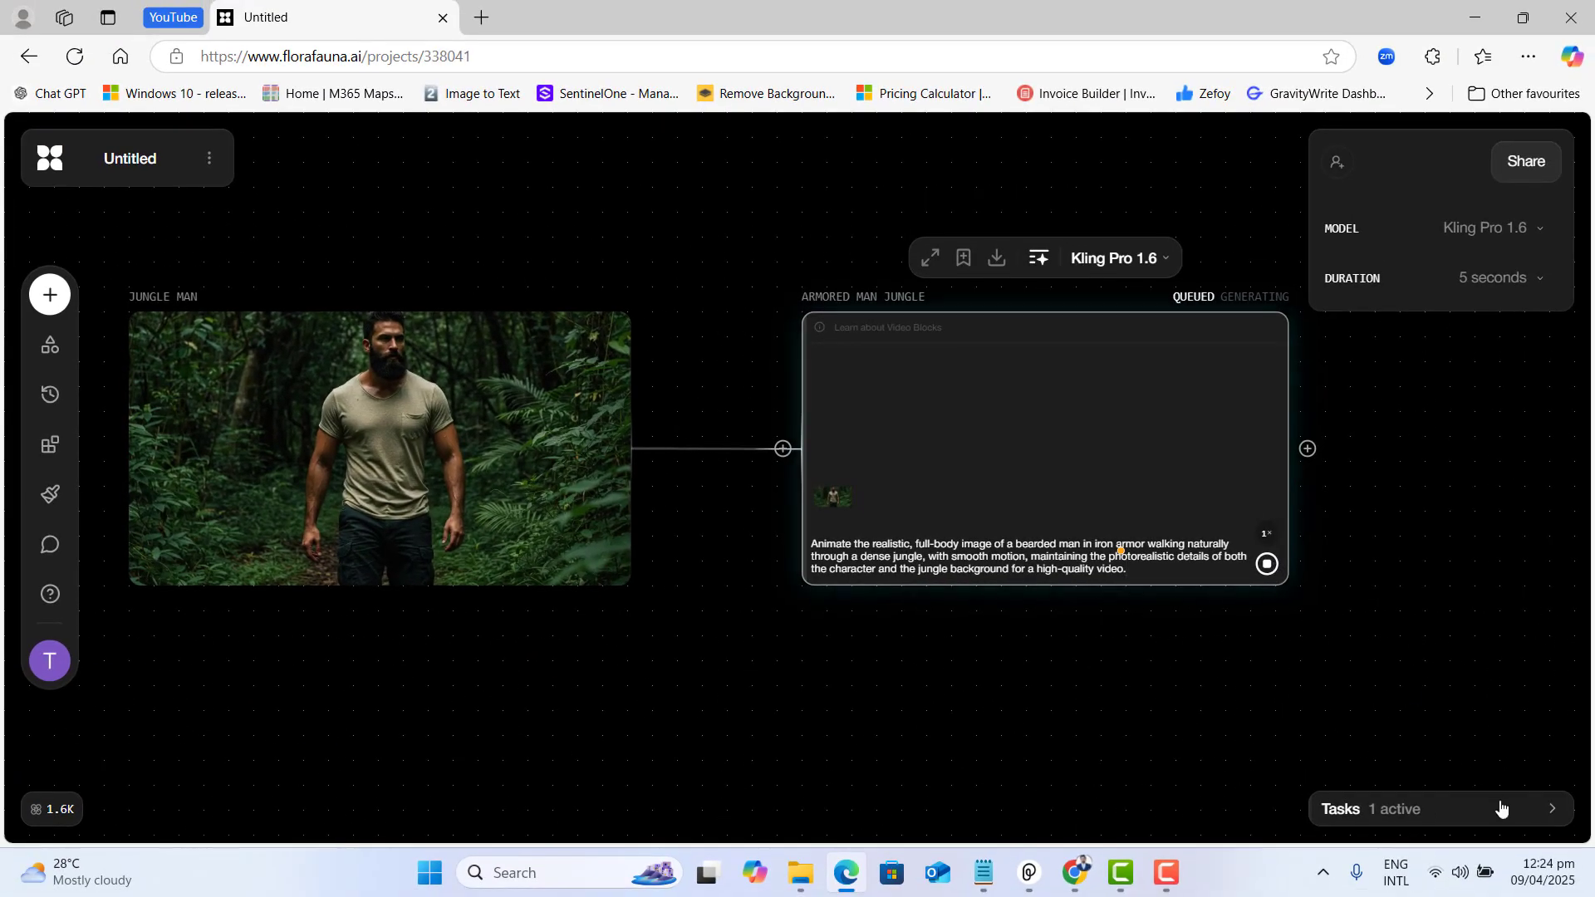
# Expand the Tasks list and follow the Armored Jungle Walk video until it finishes
pyautogui.click(1500, 811)
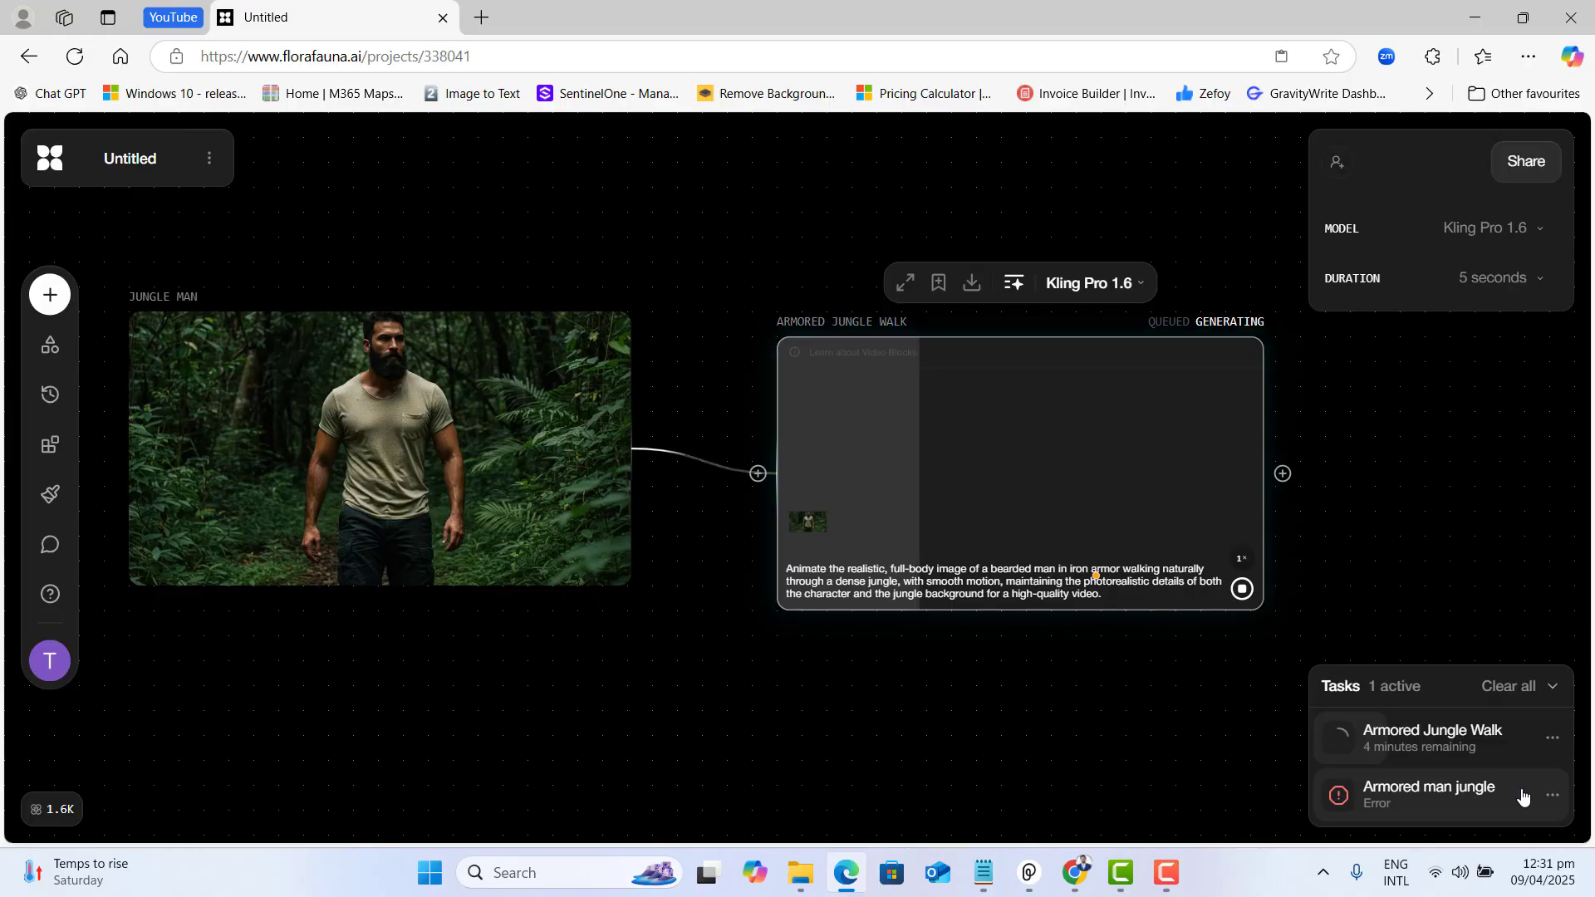
pyautogui.click(1080, 873)
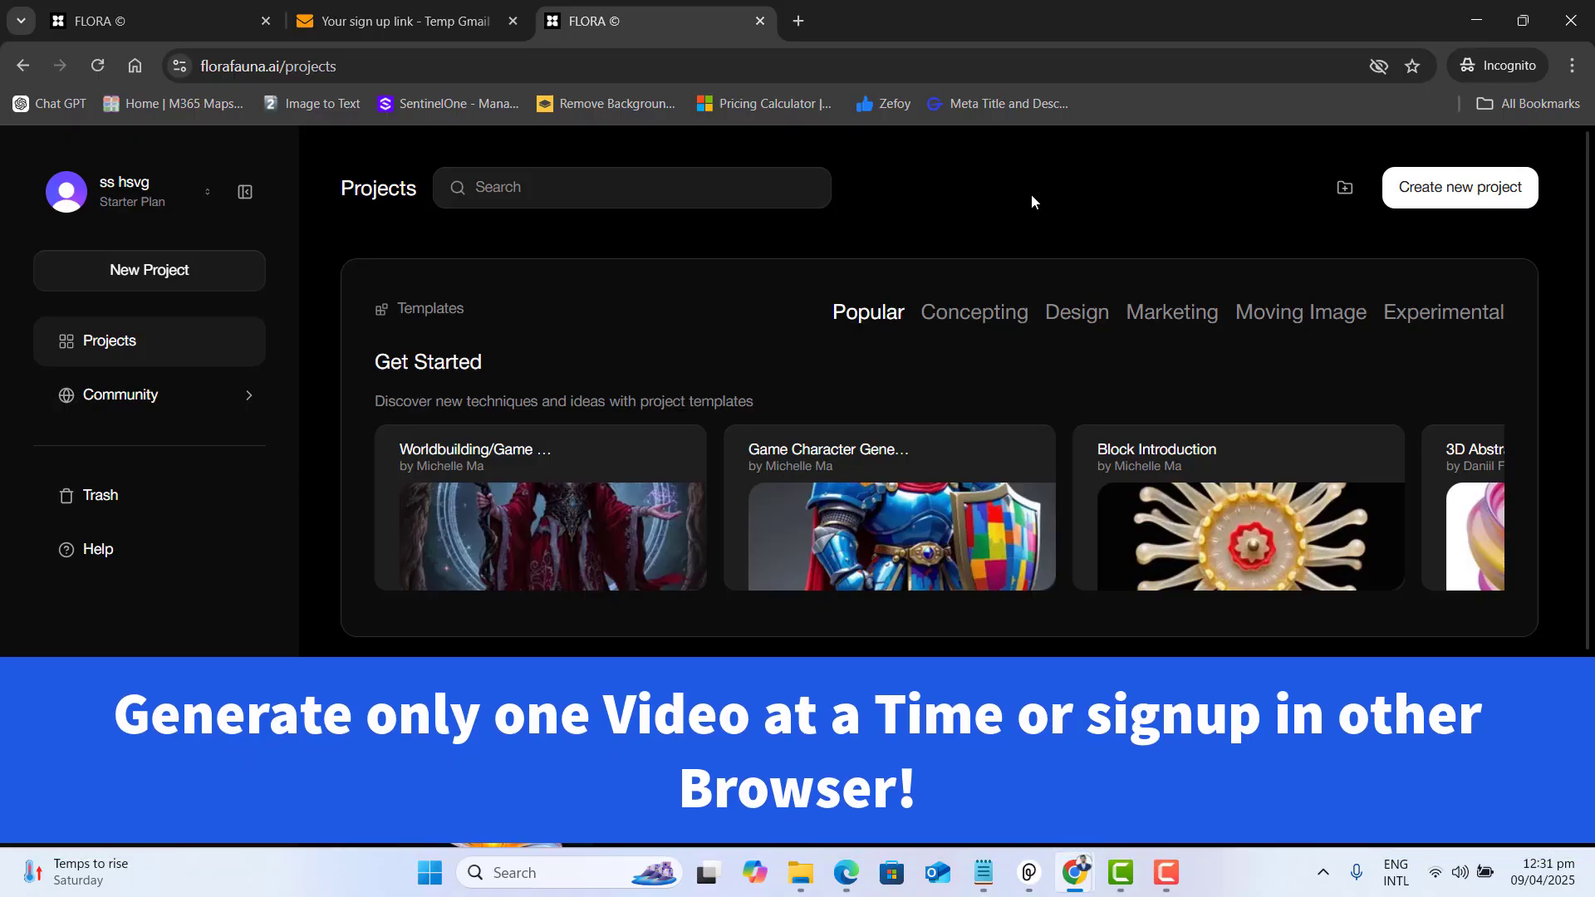
pyautogui.click(1471, 27)
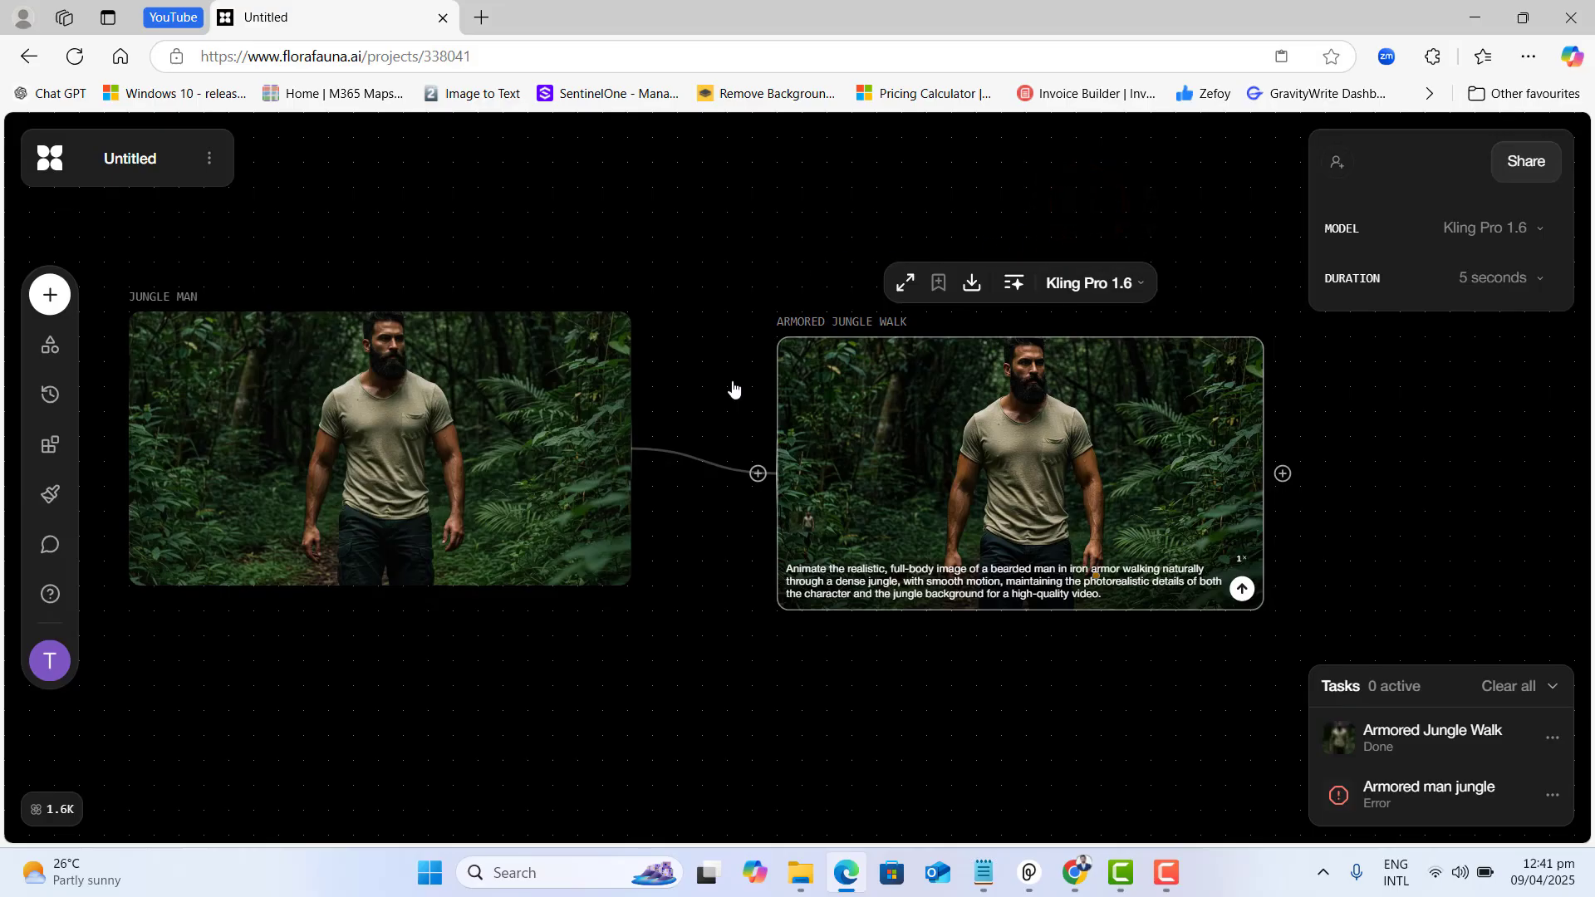
# Add a second video block linked to Jungle Man and paste the same armored-man prompt
pyautogui.rightClick(763, 163)
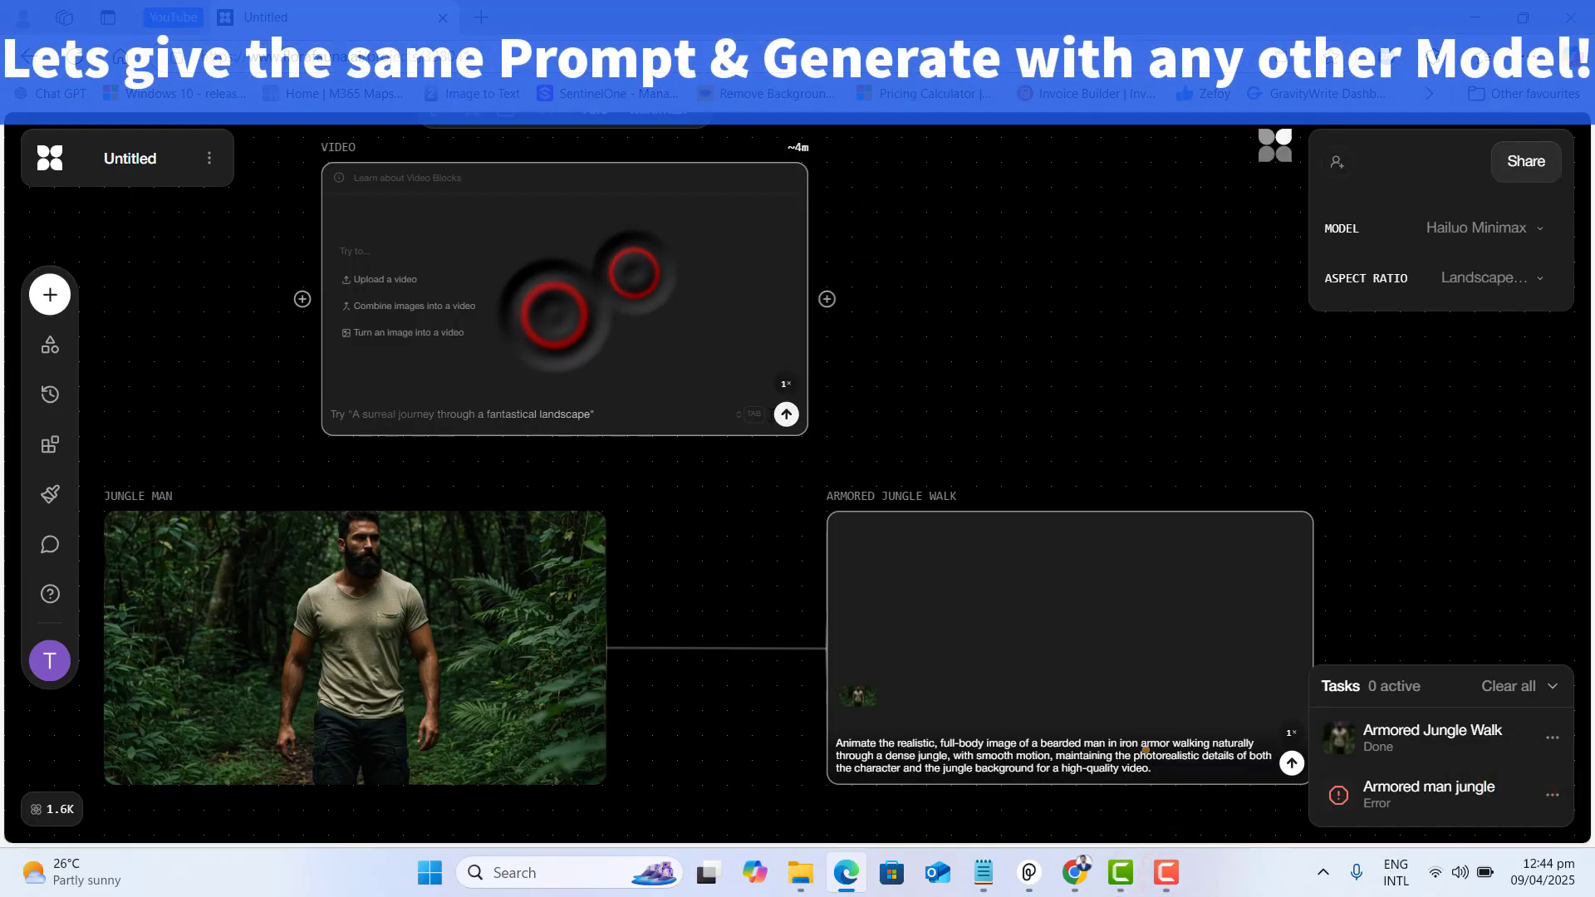
pyautogui.moveTo(631, 647); pyautogui.dragTo(627, 647)
pyautogui.moveTo(511, 414); pyautogui.dragTo(544, 513)
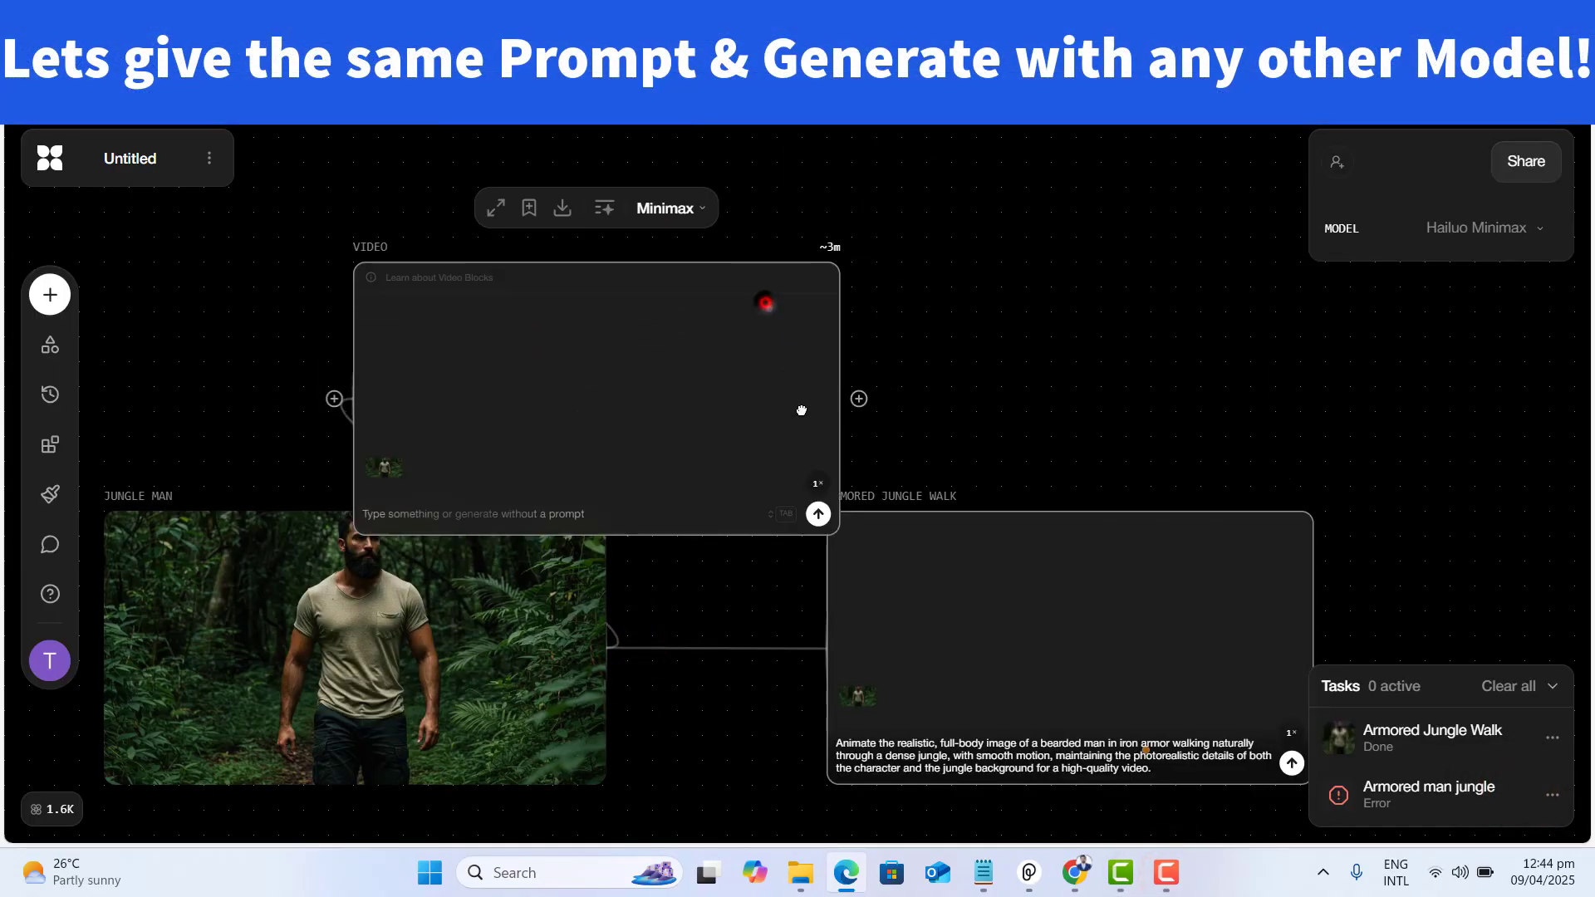
pyautogui.write('Animate the realistic, full-body image of a bearded man in iron armor walking naturally through a dense jungle, with smooth motion, maintaining the photorealistic details of both the character and the jungle background for a high-quality video.')
# Switch the new block to Runway Gen-3 Alpha and generate the clip
pyautogui.click(690, 183)
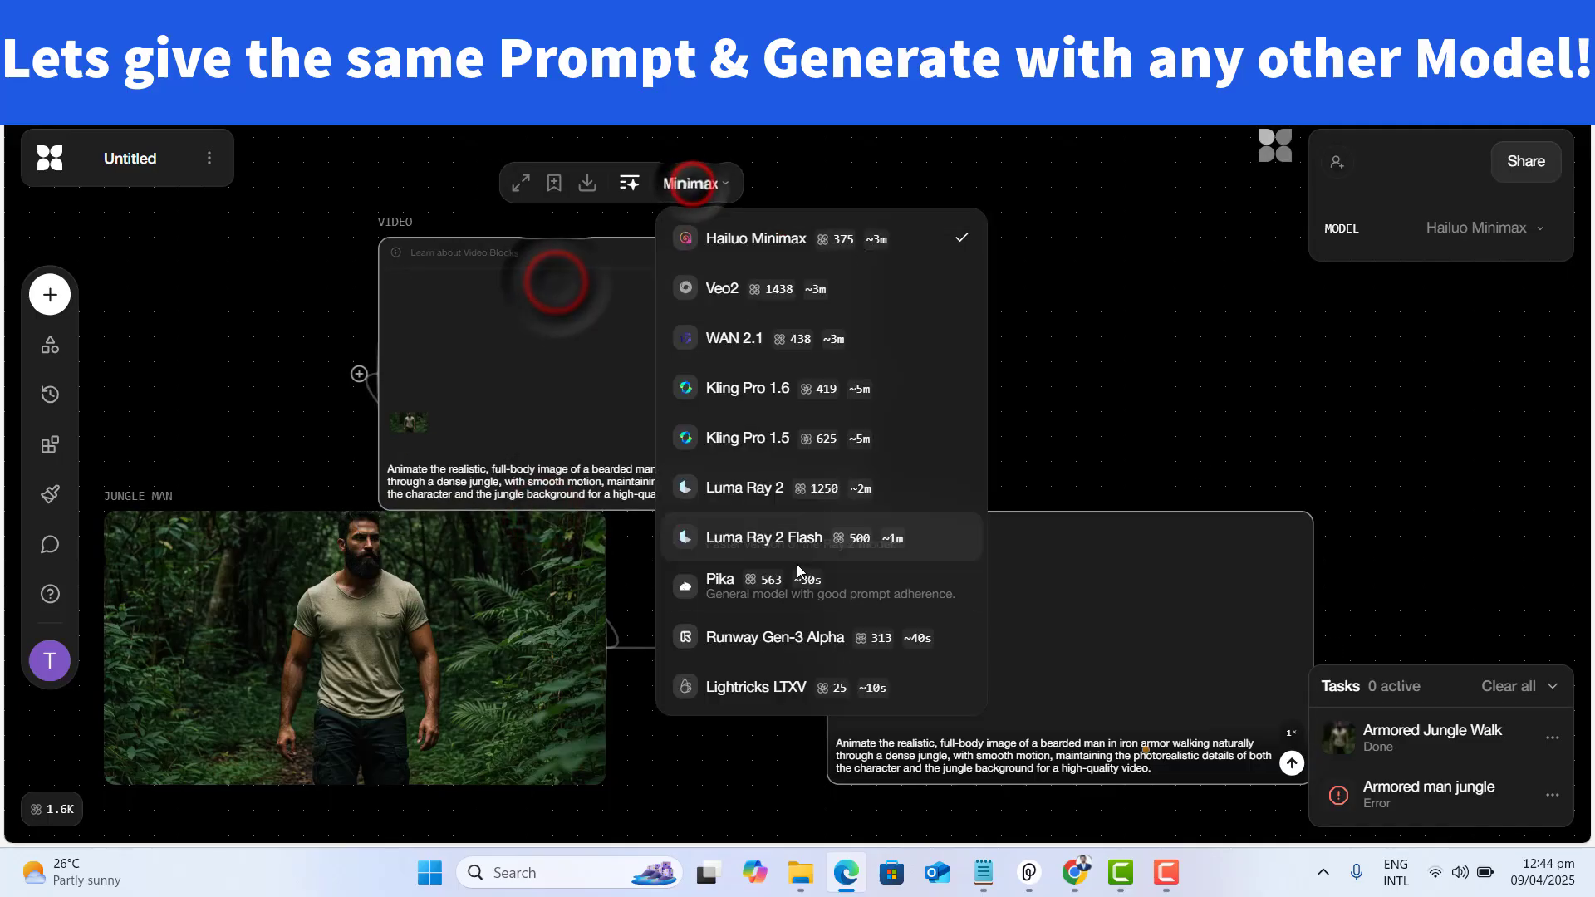
pyautogui.click(777, 643)
pyautogui.click(822, 486)
pyautogui.click(676, 374)
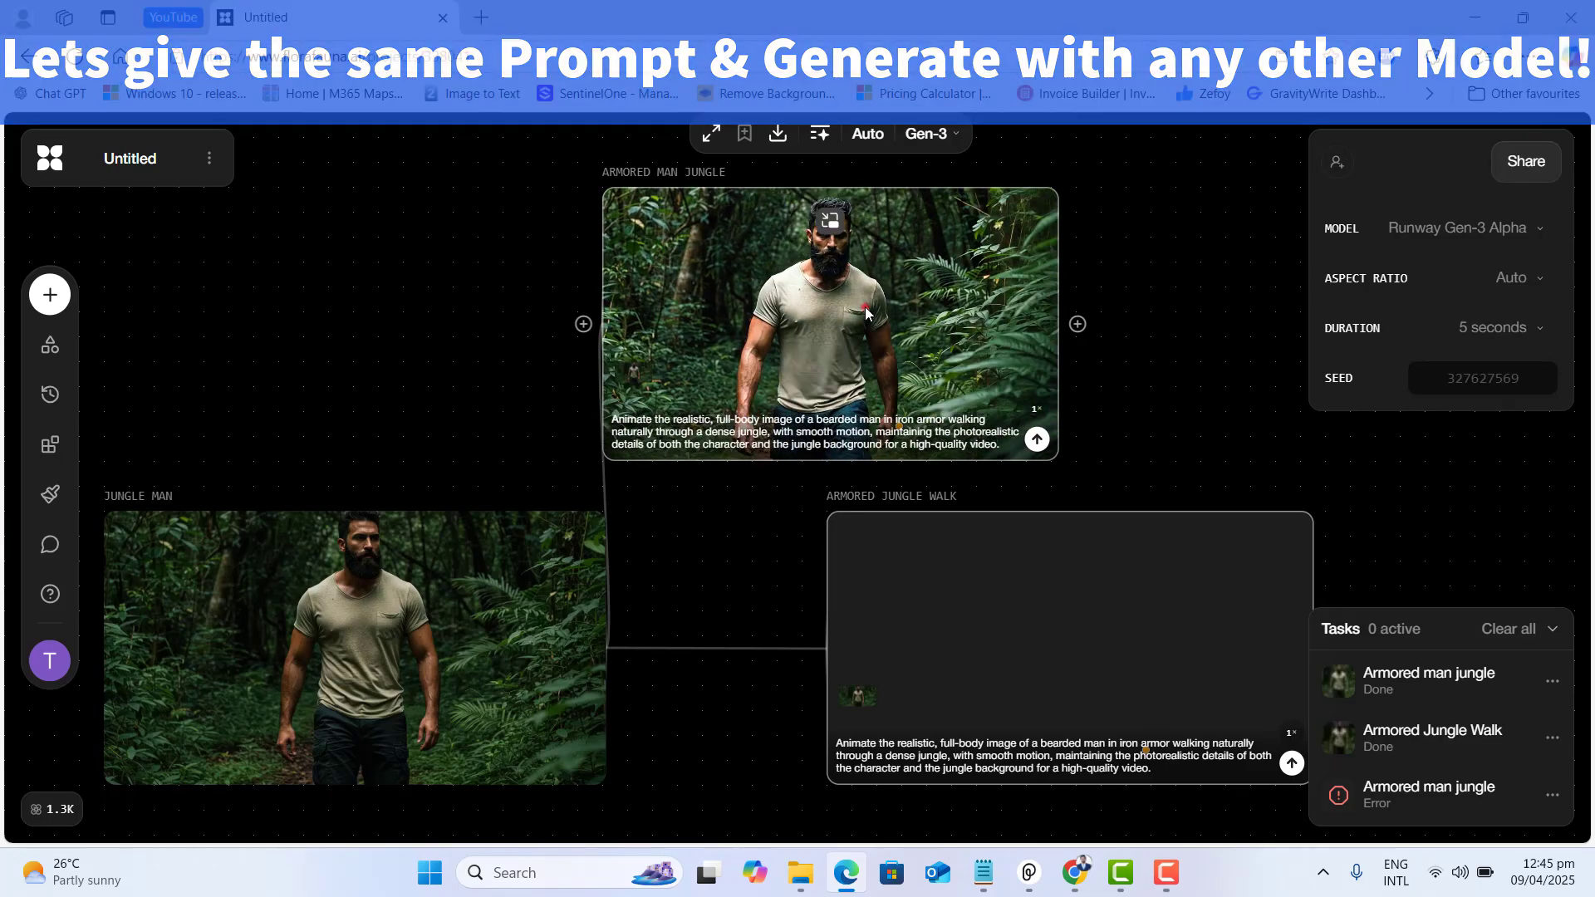
# Preview the Armored Man Jungle clip full-screen, then download it as an MP4
pyautogui.click(890, 160)
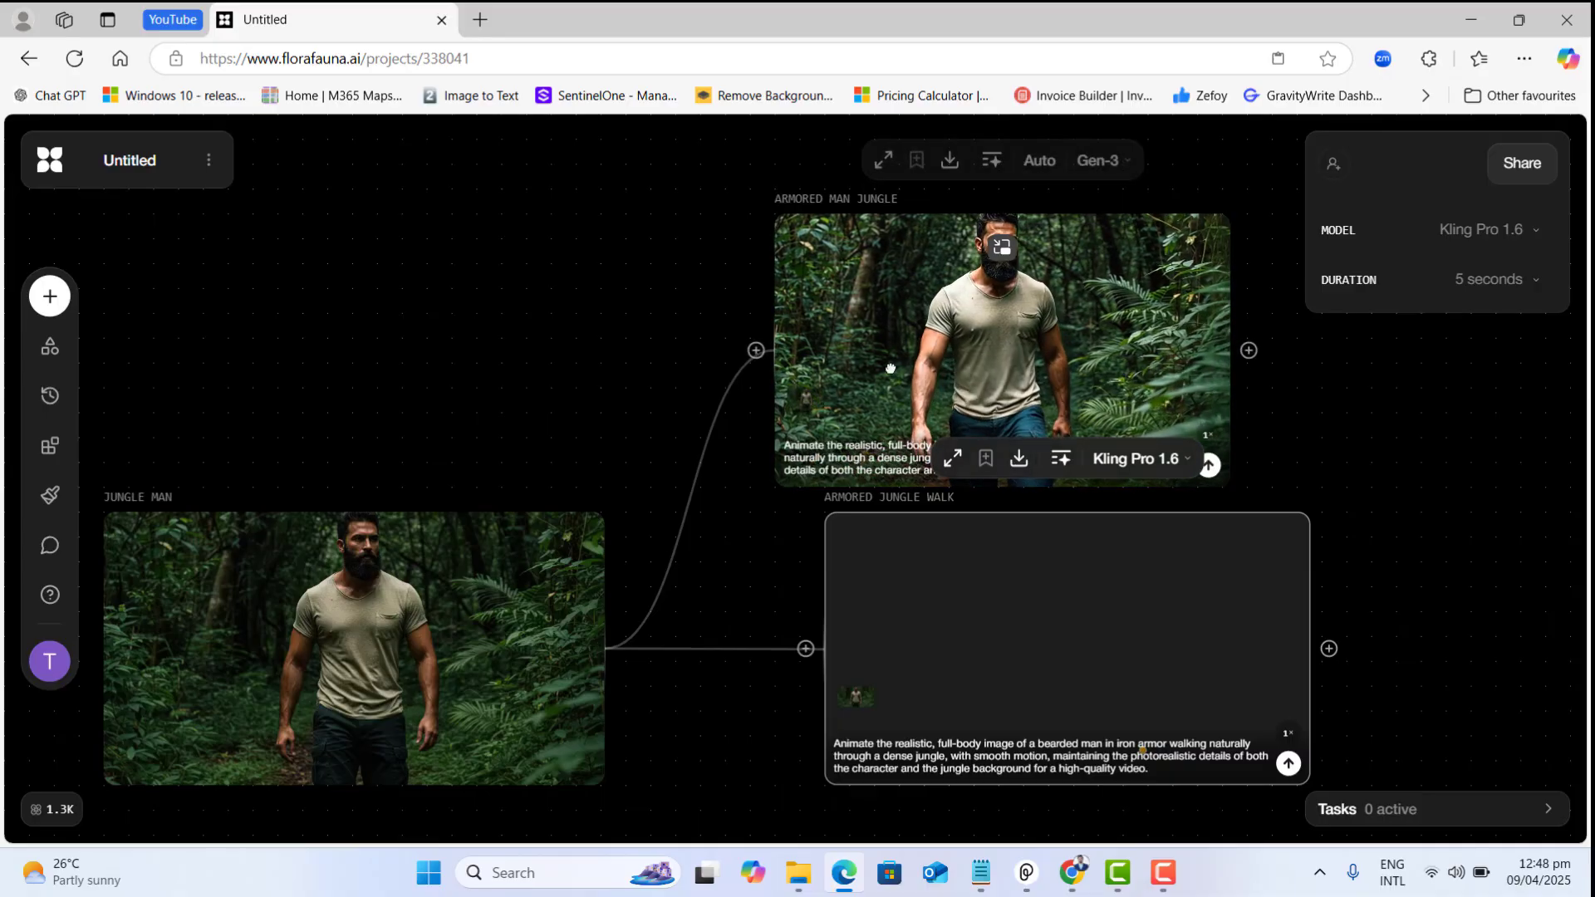
pyautogui.rightClick(890, 368)
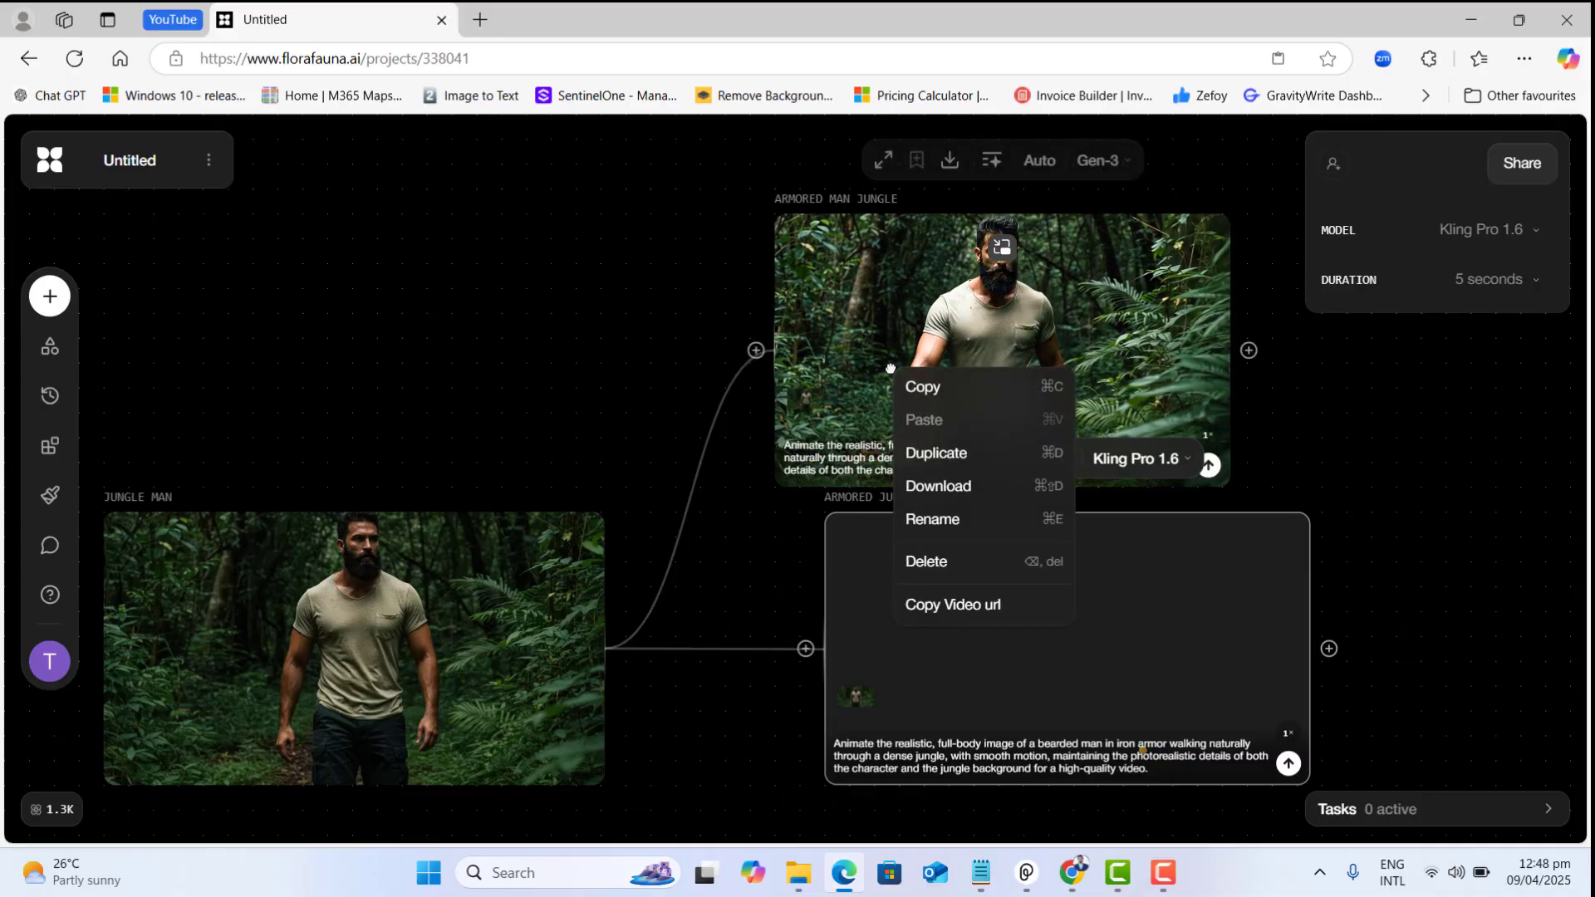
pyautogui.click(969, 486)
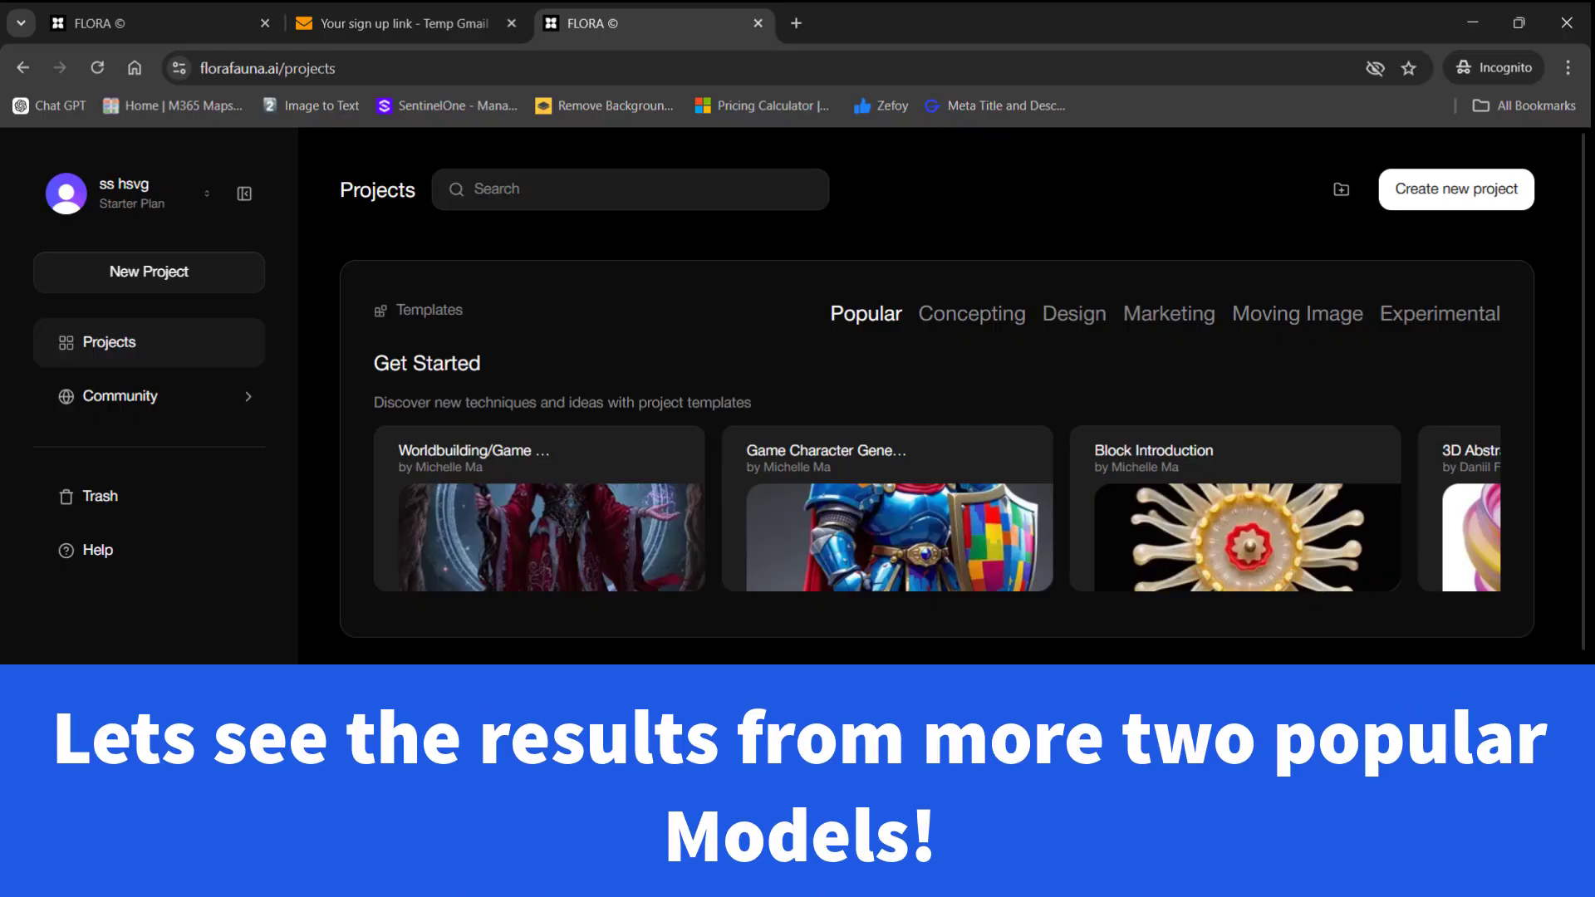
# Start a new project with a video block linked to the Armored Knight image
pyautogui.click(147, 272)
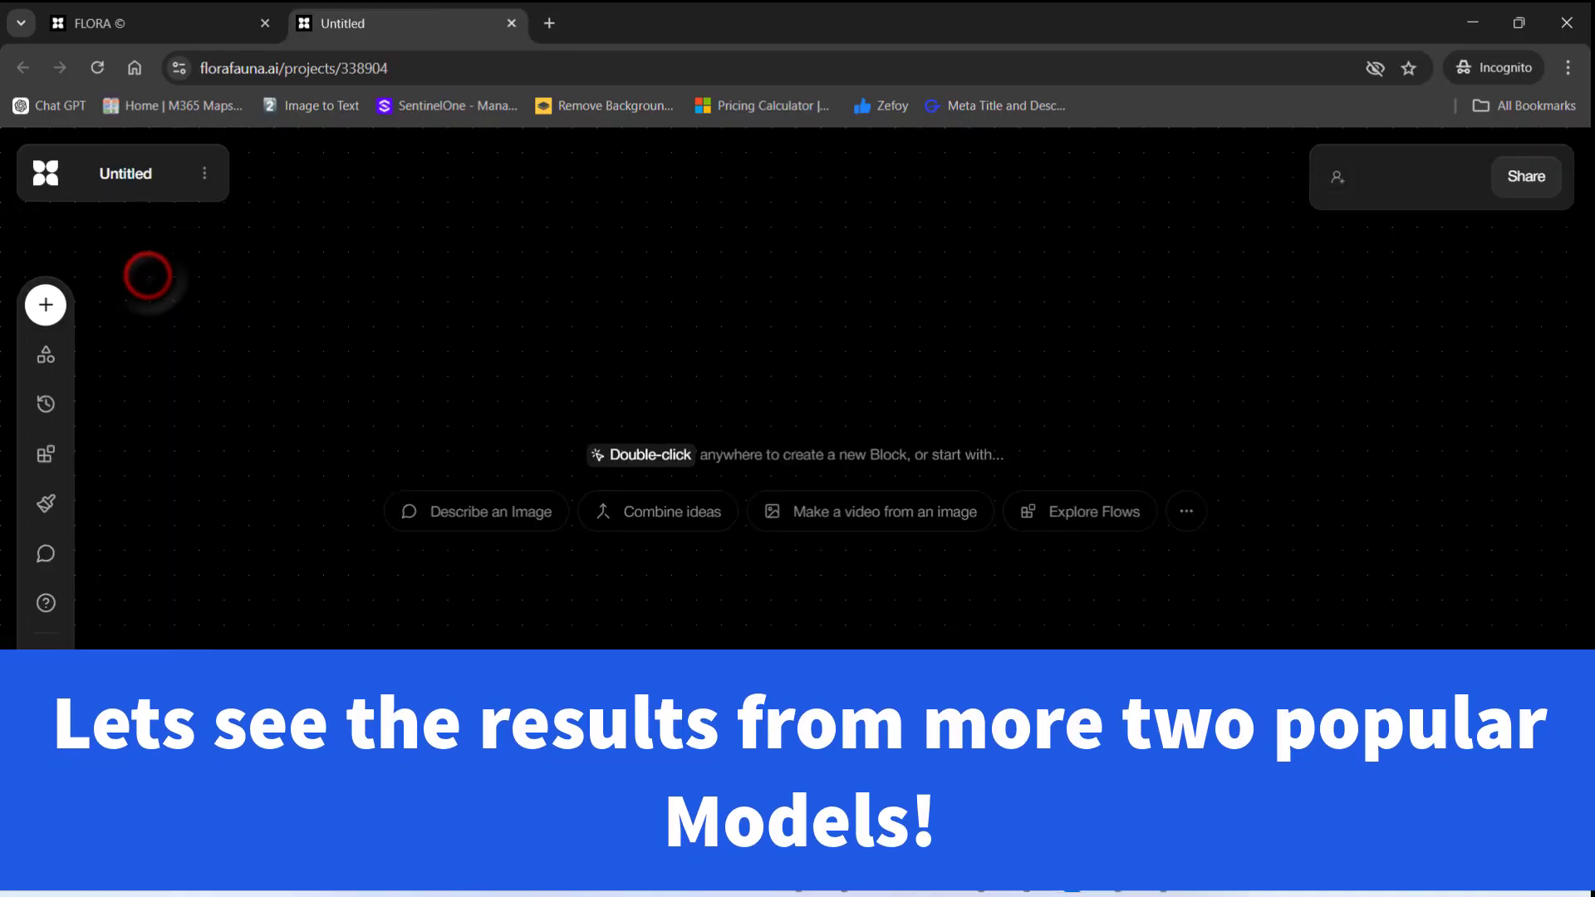
pyautogui.doubleClick(670, 340)
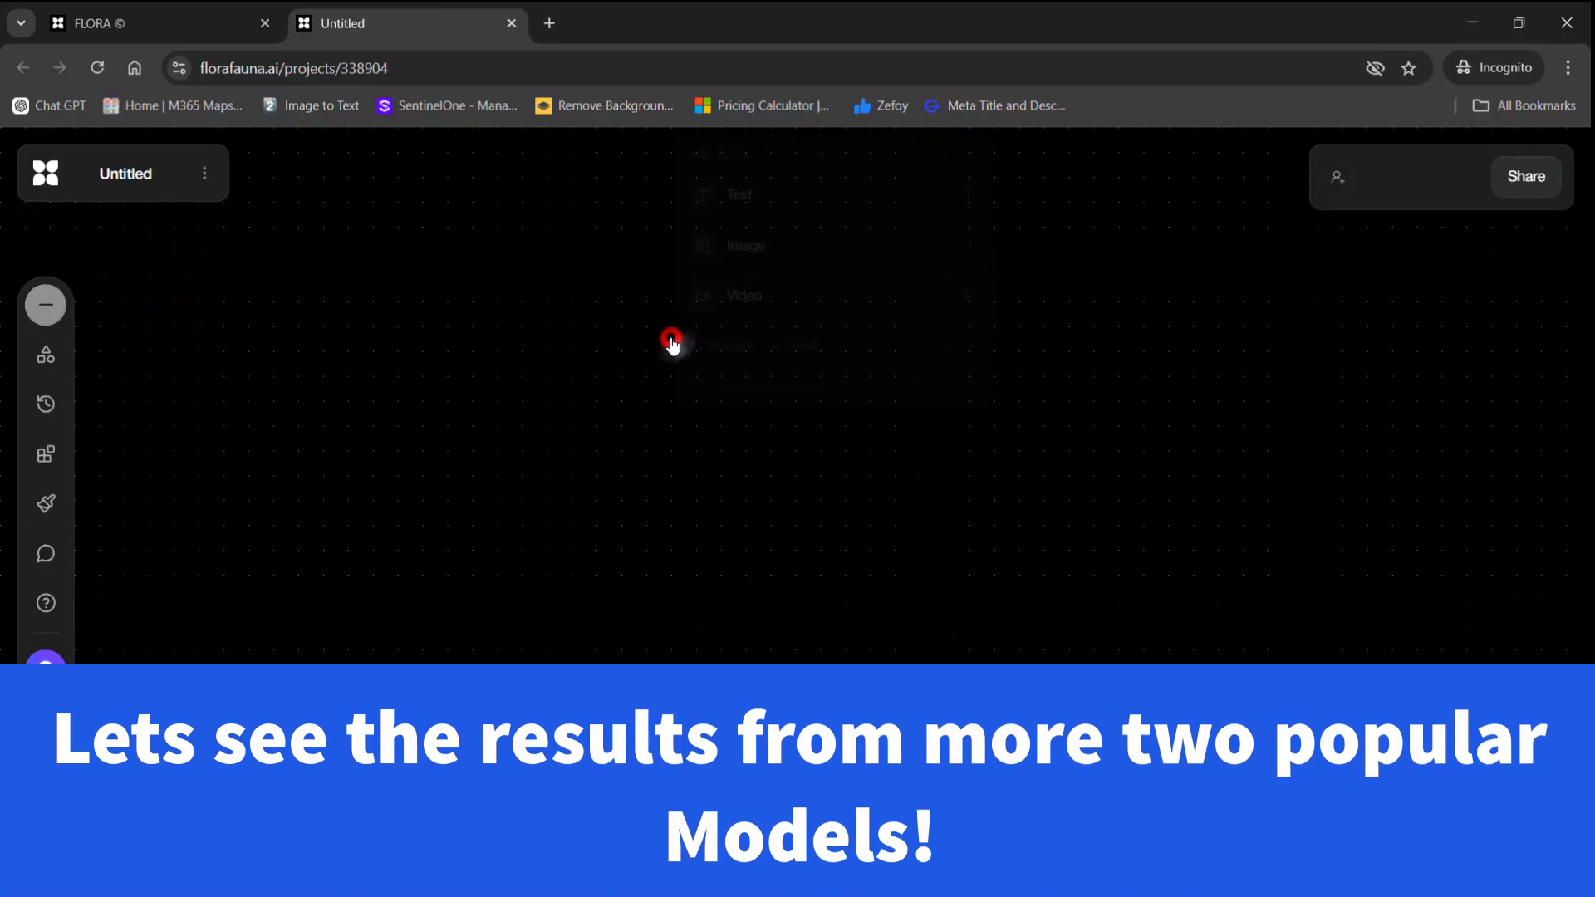
pyautogui.click(755, 296)
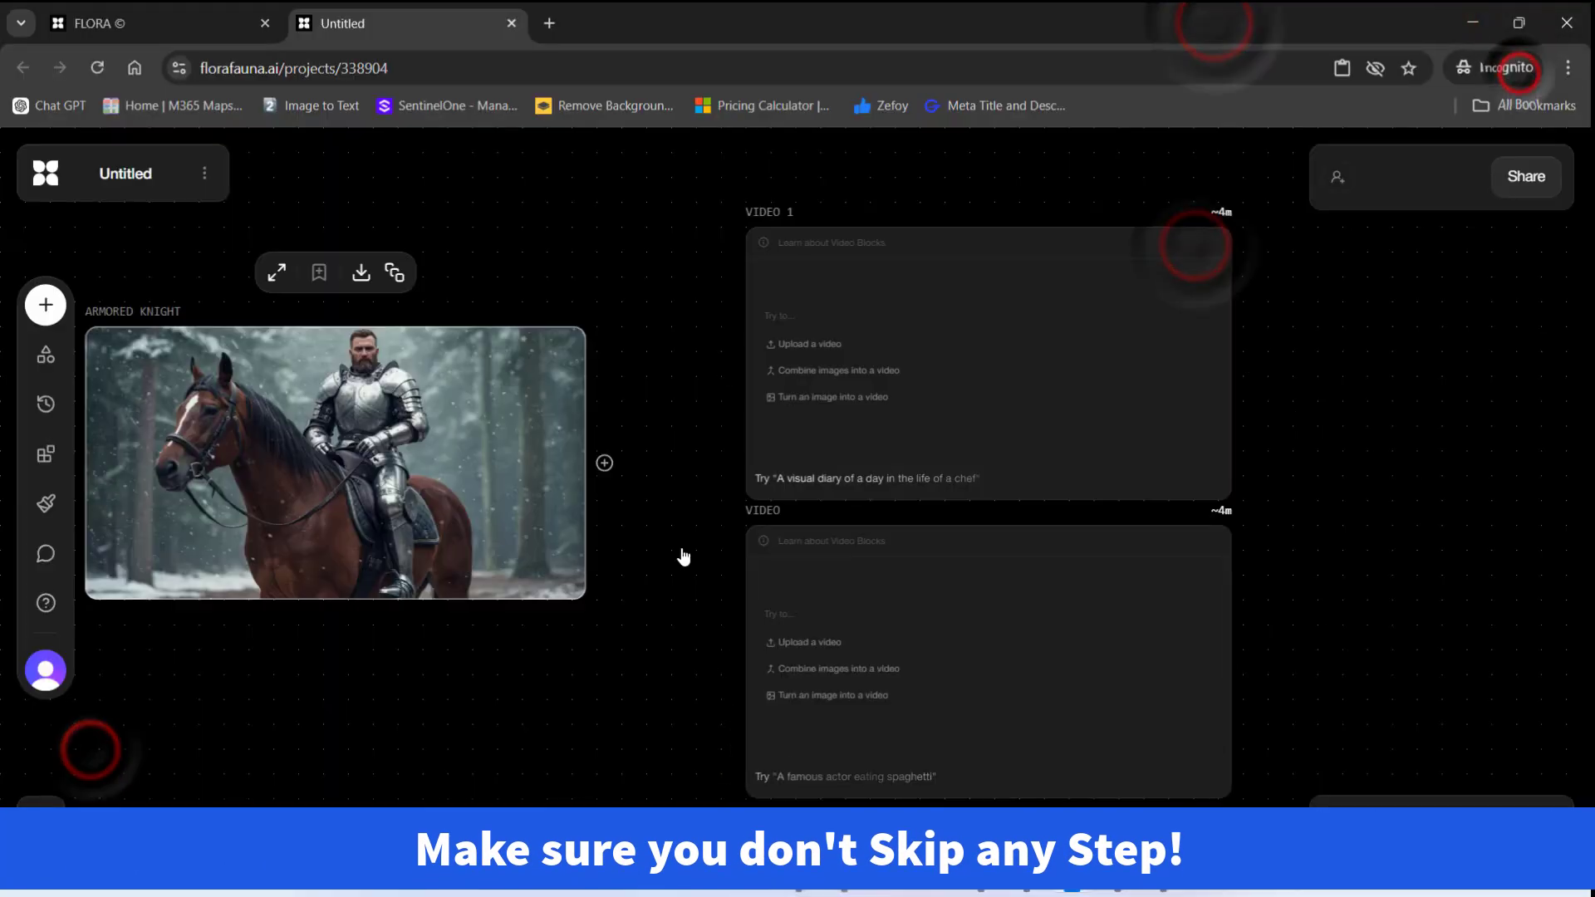
pyautogui.moveTo(605, 462); pyautogui.dragTo(797, 622)
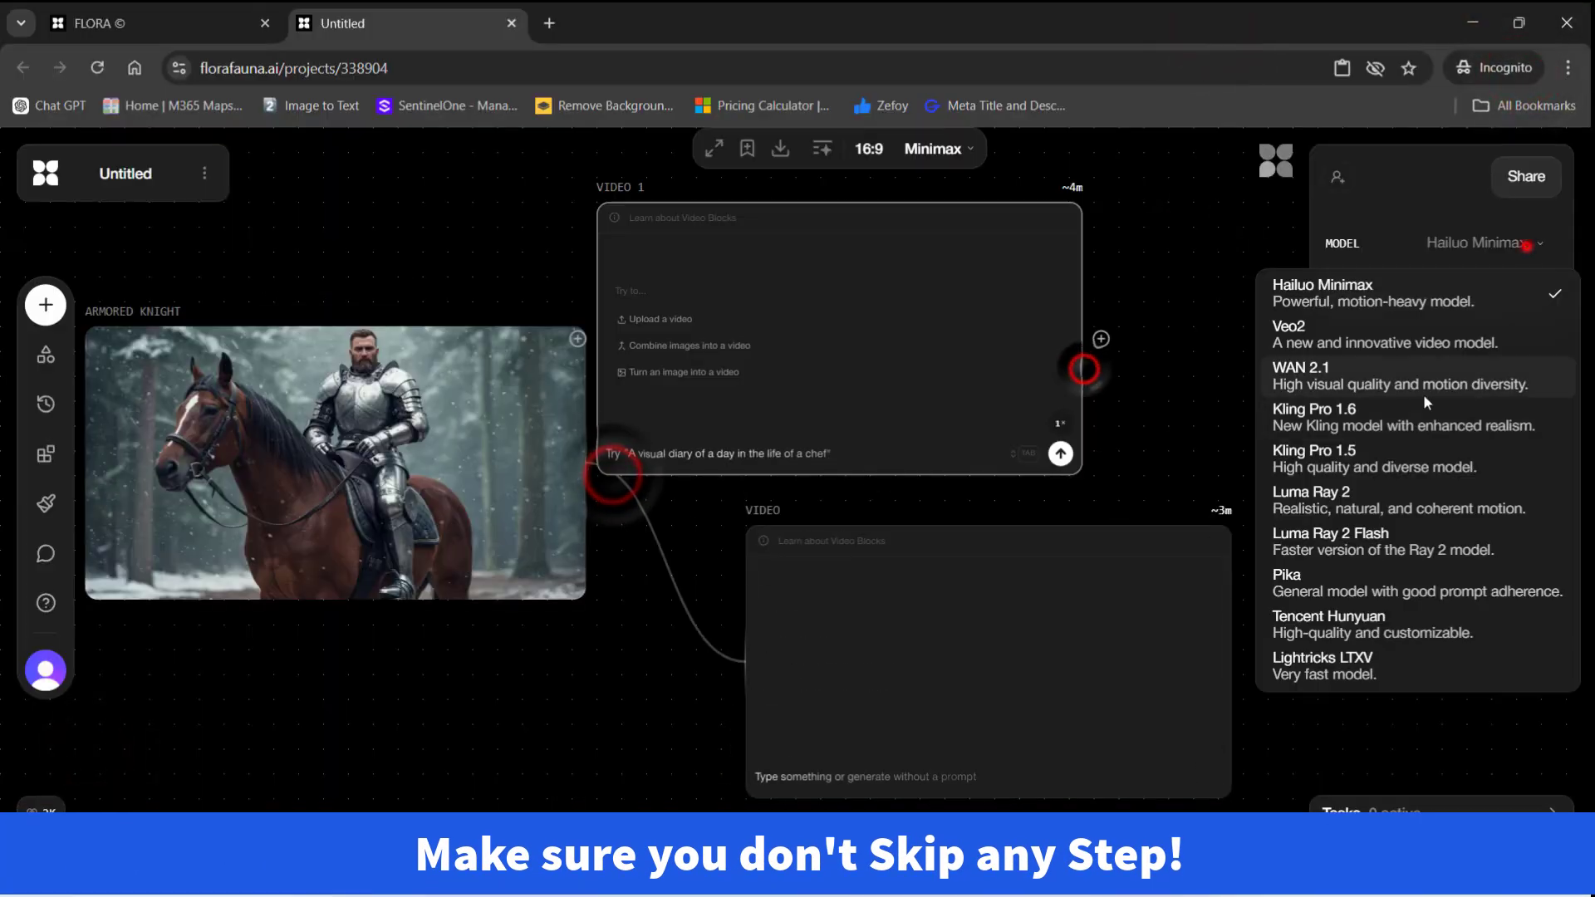
# Set the knight video block's model to Pika
pyautogui.click(1408, 760)
pyautogui.click(1255, 446)
pyautogui.click(1309, 798)
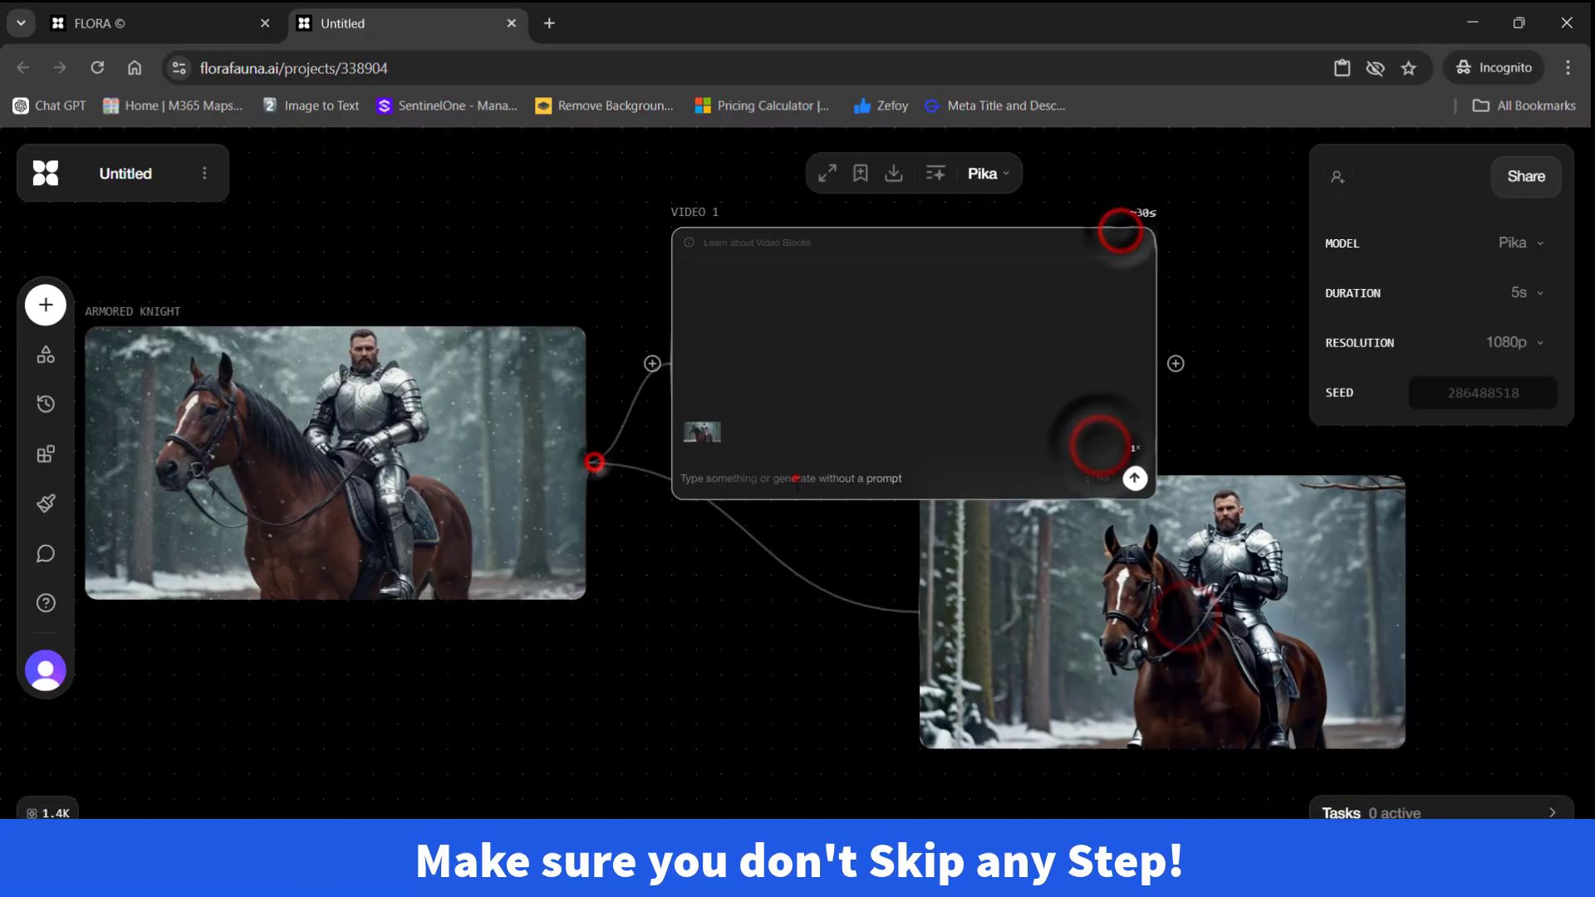
# Start generating the knight video with Pika from the Video 1 block
pyautogui.click(997, 171)
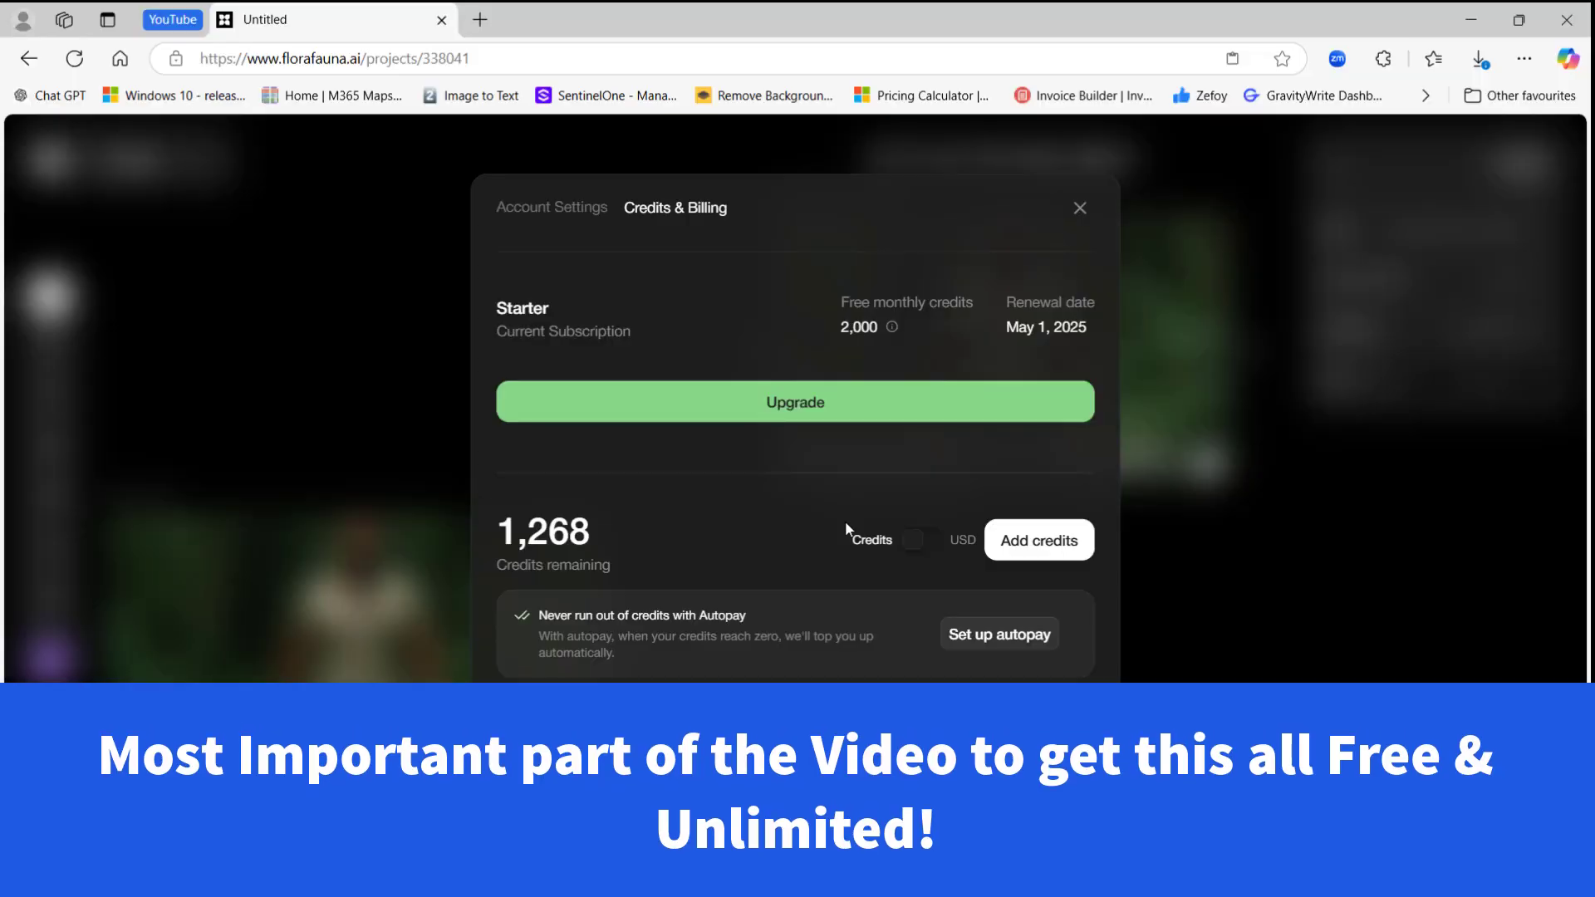
# Review the paid plans on the Pick a Plan page, then return to Projects
pyautogui.click(779, 399)
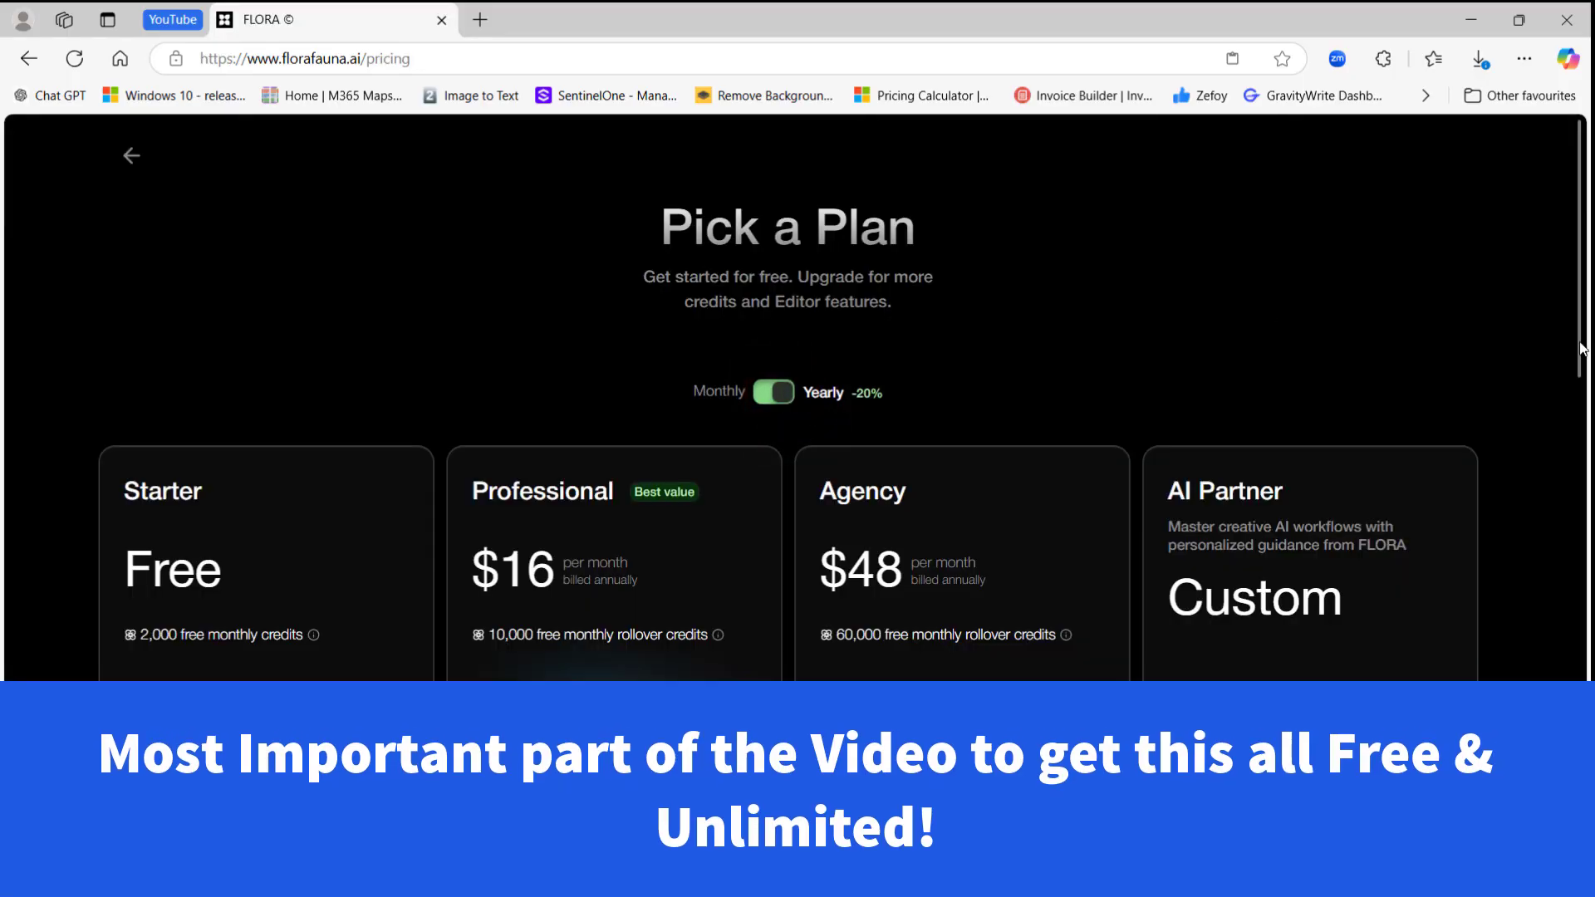
pyautogui.moveTo(1577, 349)
pyautogui.mouseDown()
pyautogui.moveTo(1586, 509)
pyautogui.moveTo(1586, 302)
pyautogui.mouseUp()
pyautogui.click(132, 155)
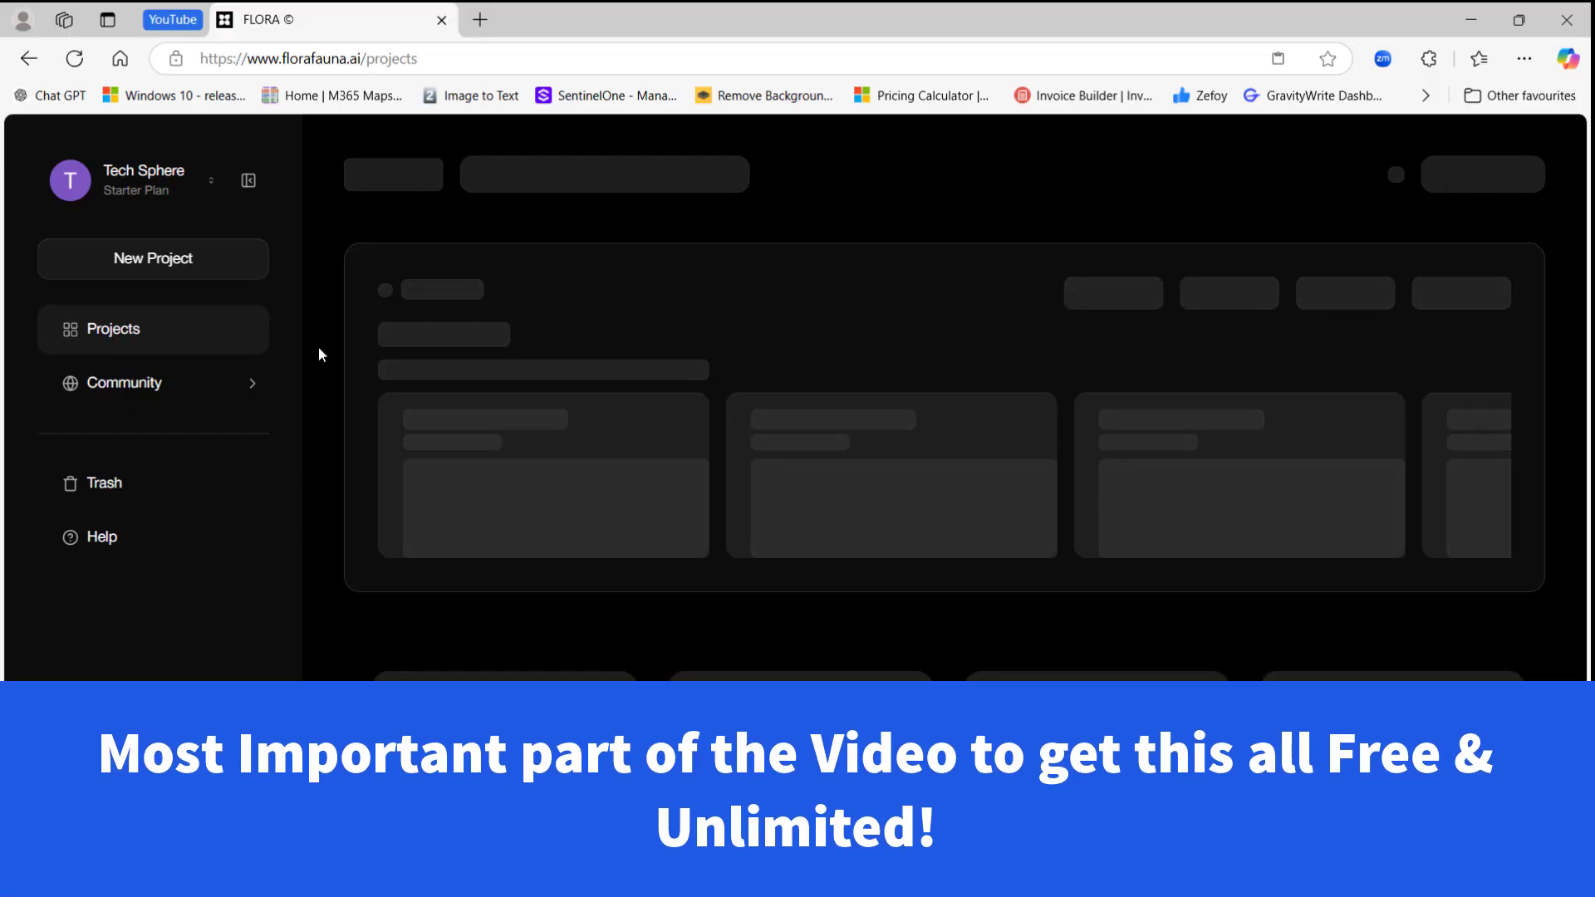
# Sign out of the FLORA account and load mailticking.com in a new tab
pyautogui.click(208, 197)
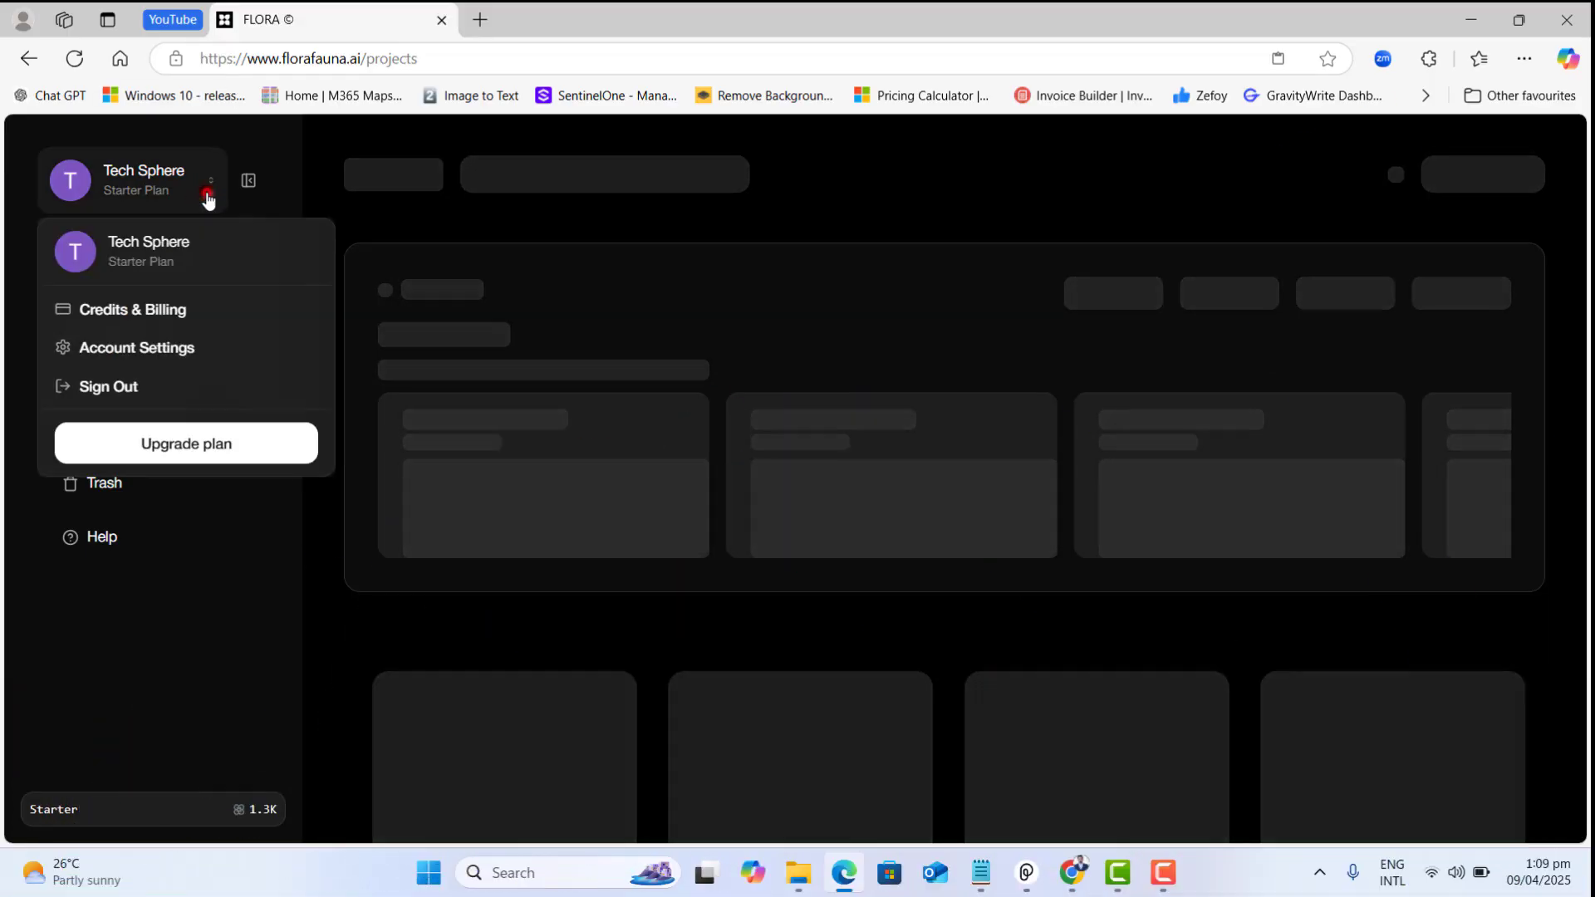
pyautogui.click(116, 387)
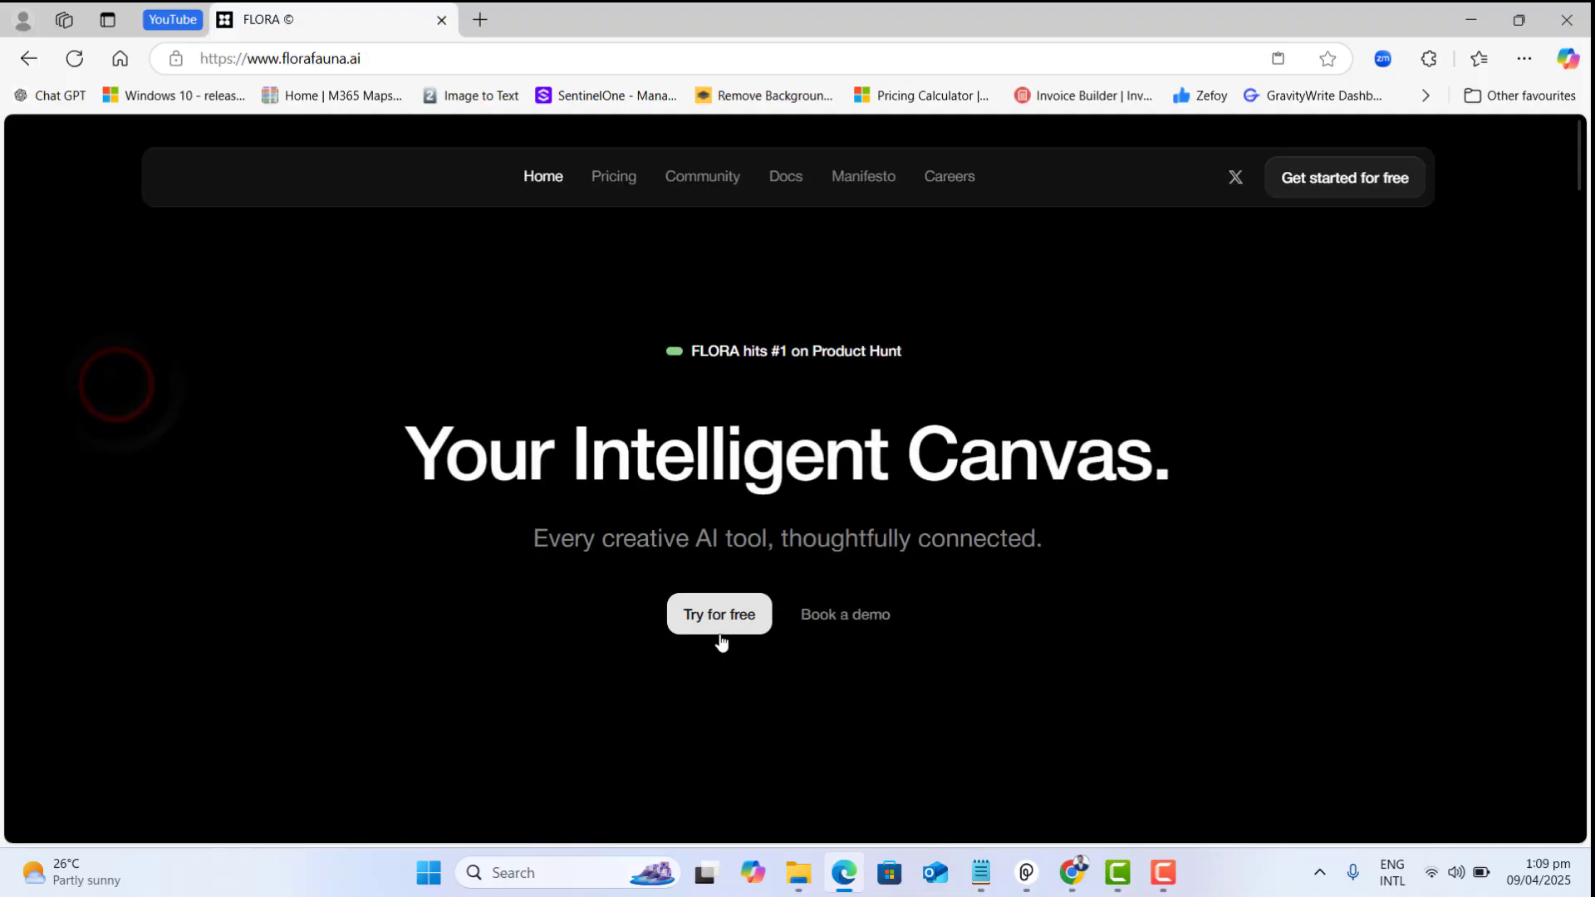
pyautogui.click(480, 18)
pyautogui.write('mailticking.com')
pyautogui.press('Return')
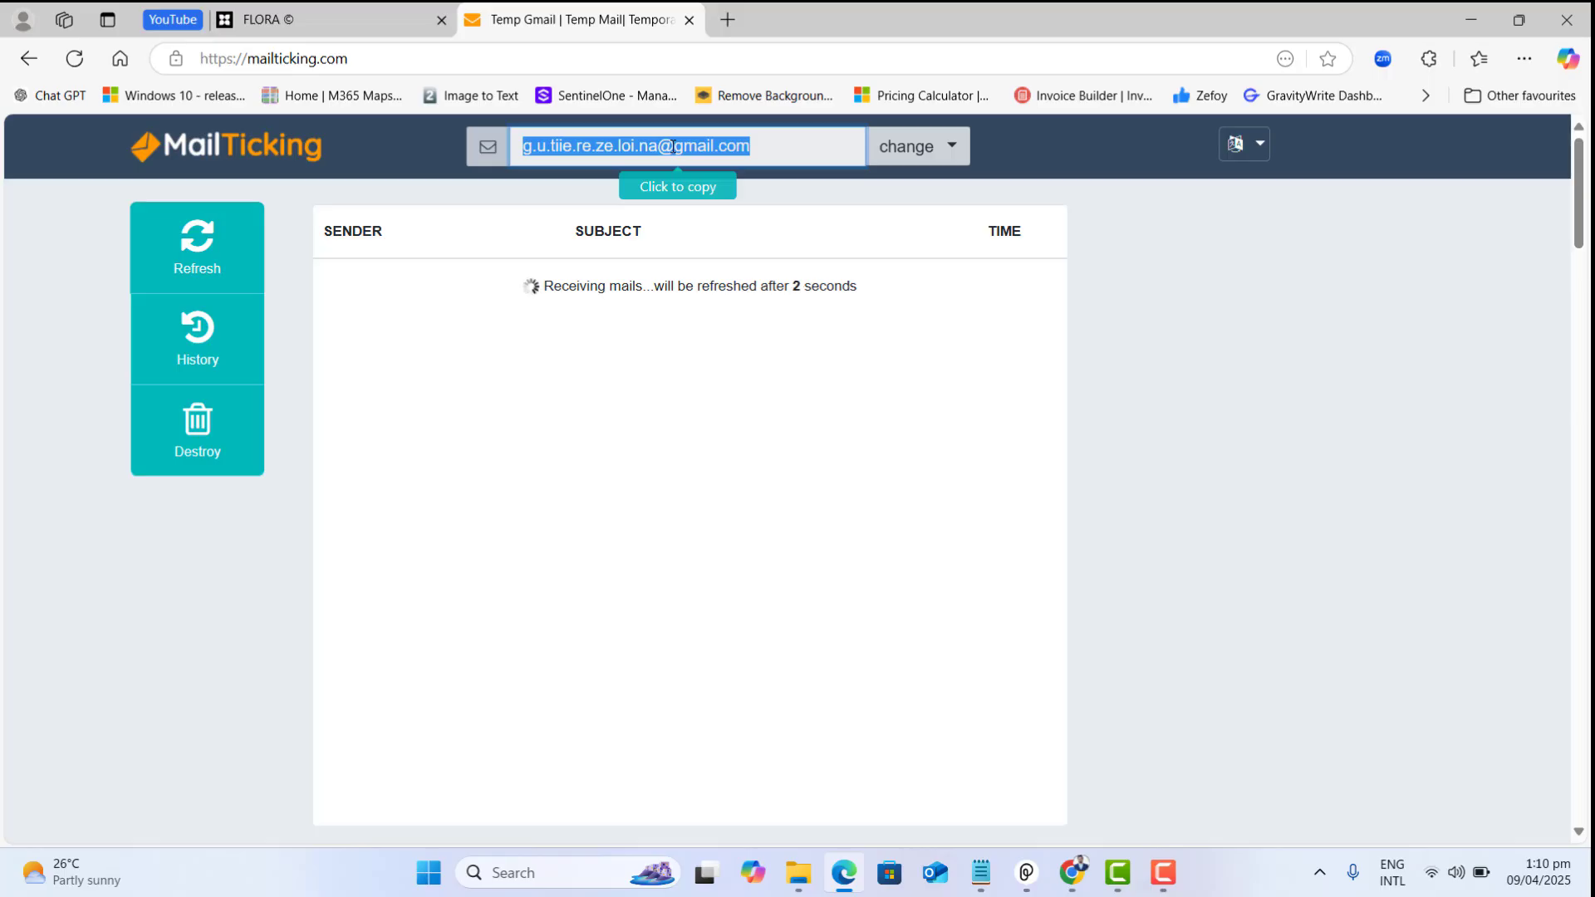
# Browse MailTicking's email domain list, dismiss it, and switch back to the FLORA tab
pyautogui.click(922, 150)
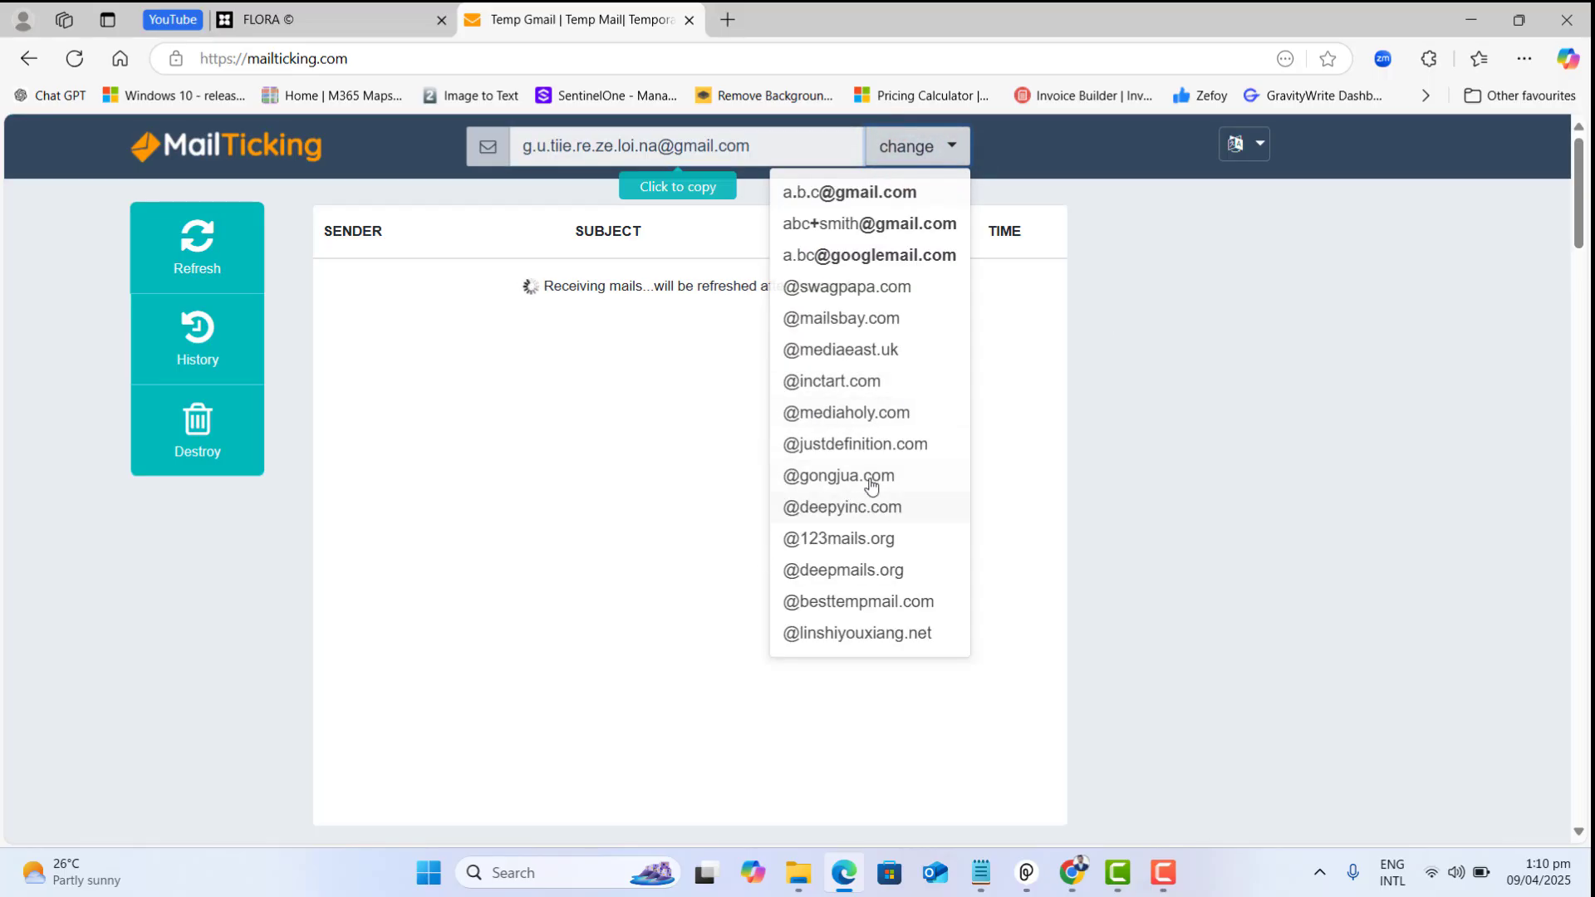
pyautogui.click(1149, 369)
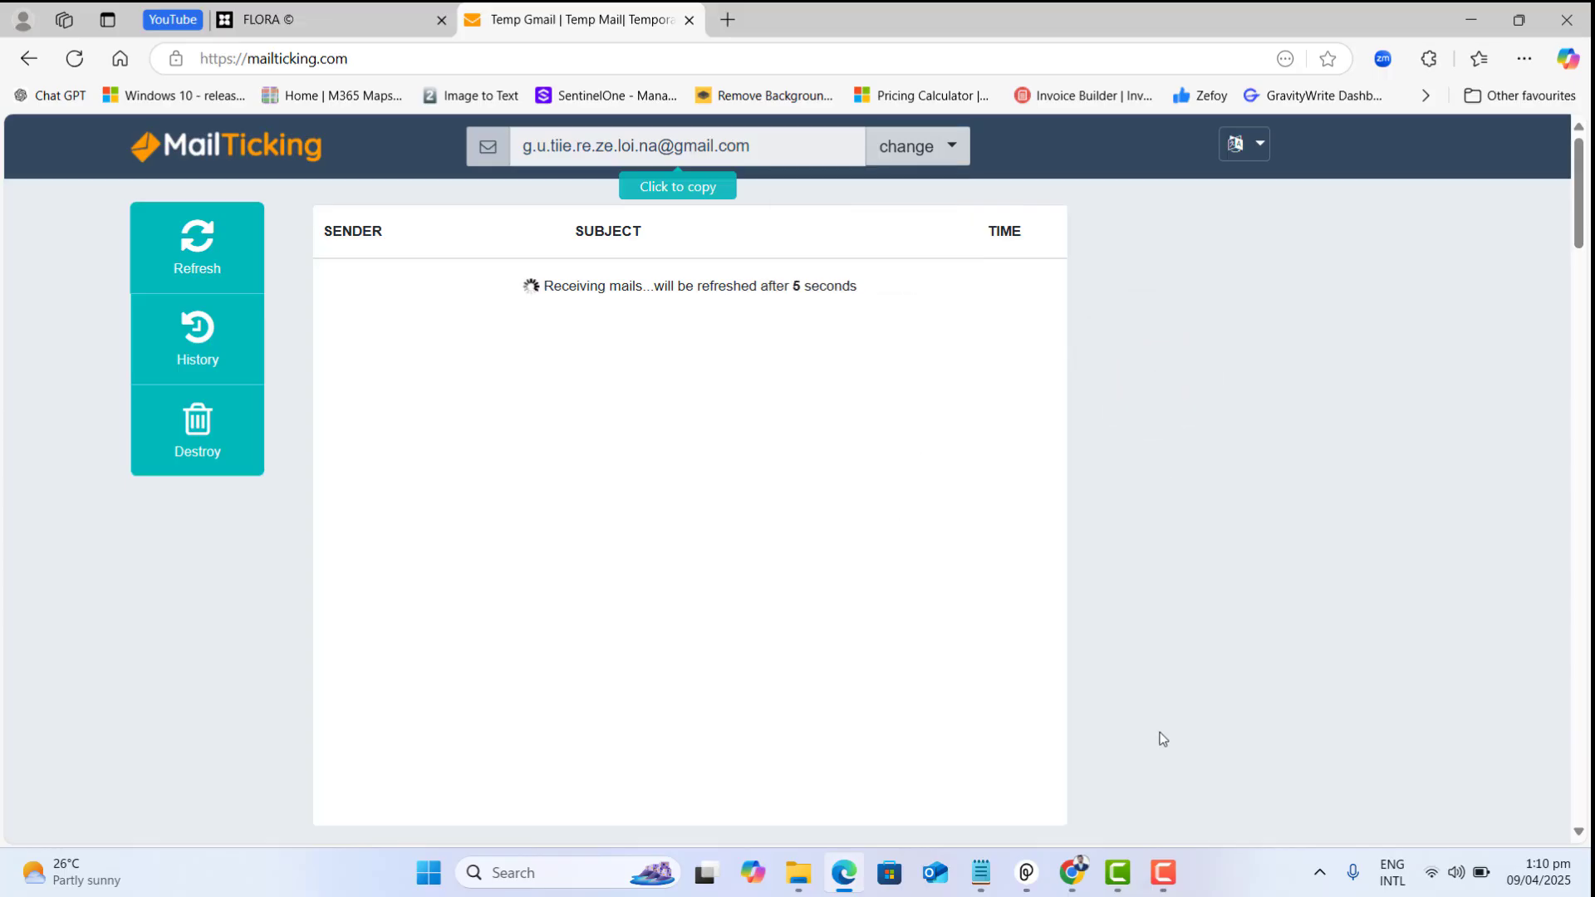
pyautogui.click(1147, 362)
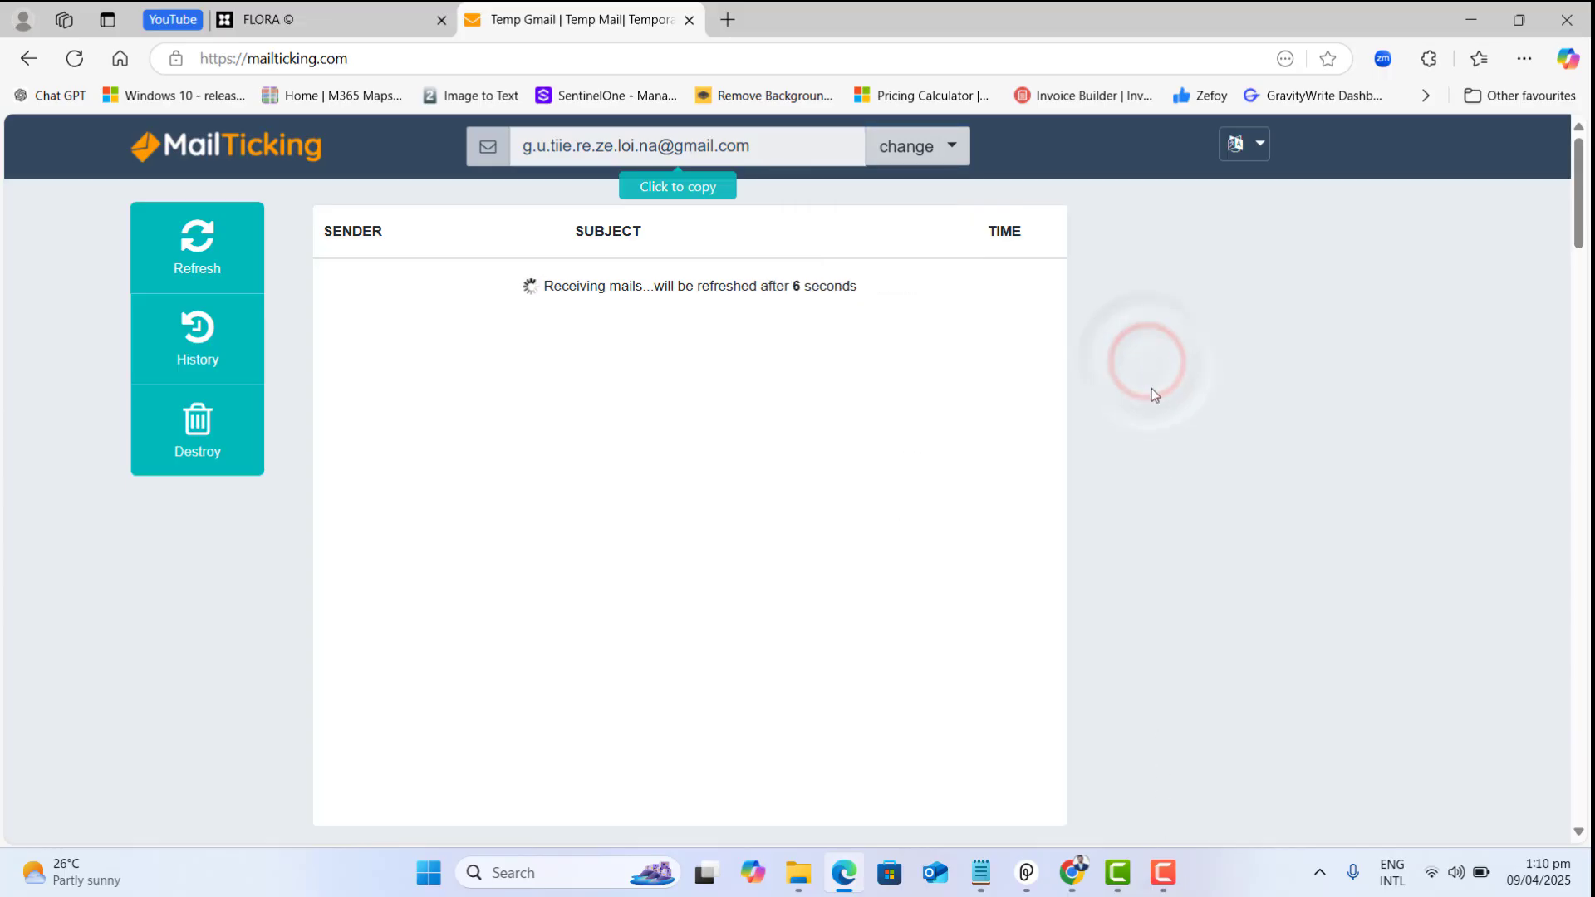
pyautogui.click(339, 15)
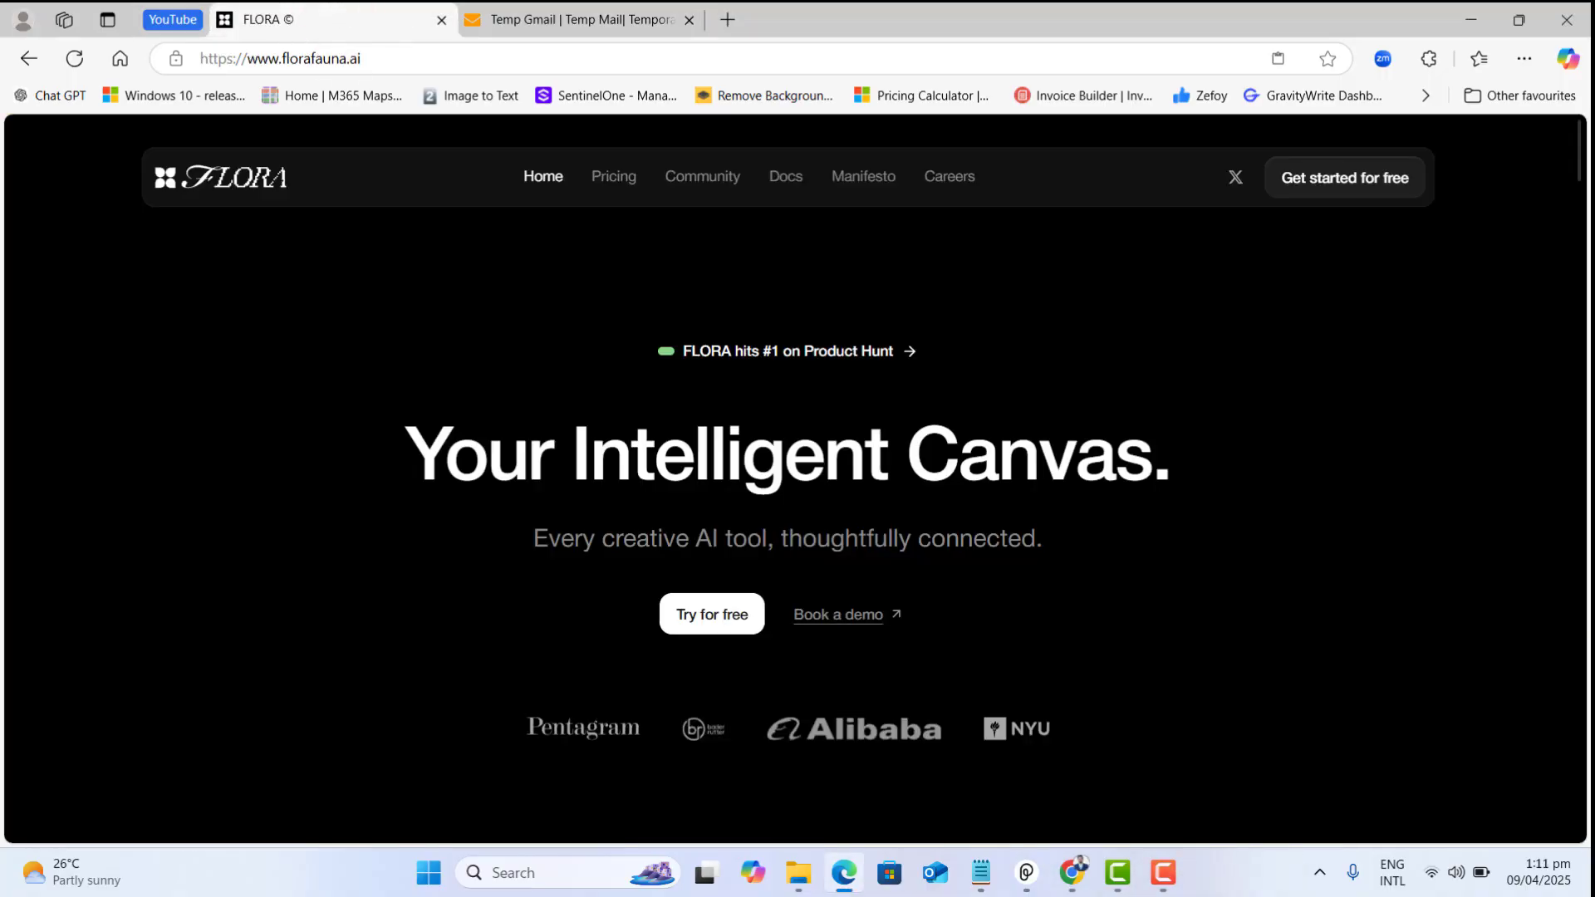
# Register a free FLORA account with the temporary email and a pasted password
pyautogui.click(718, 614)
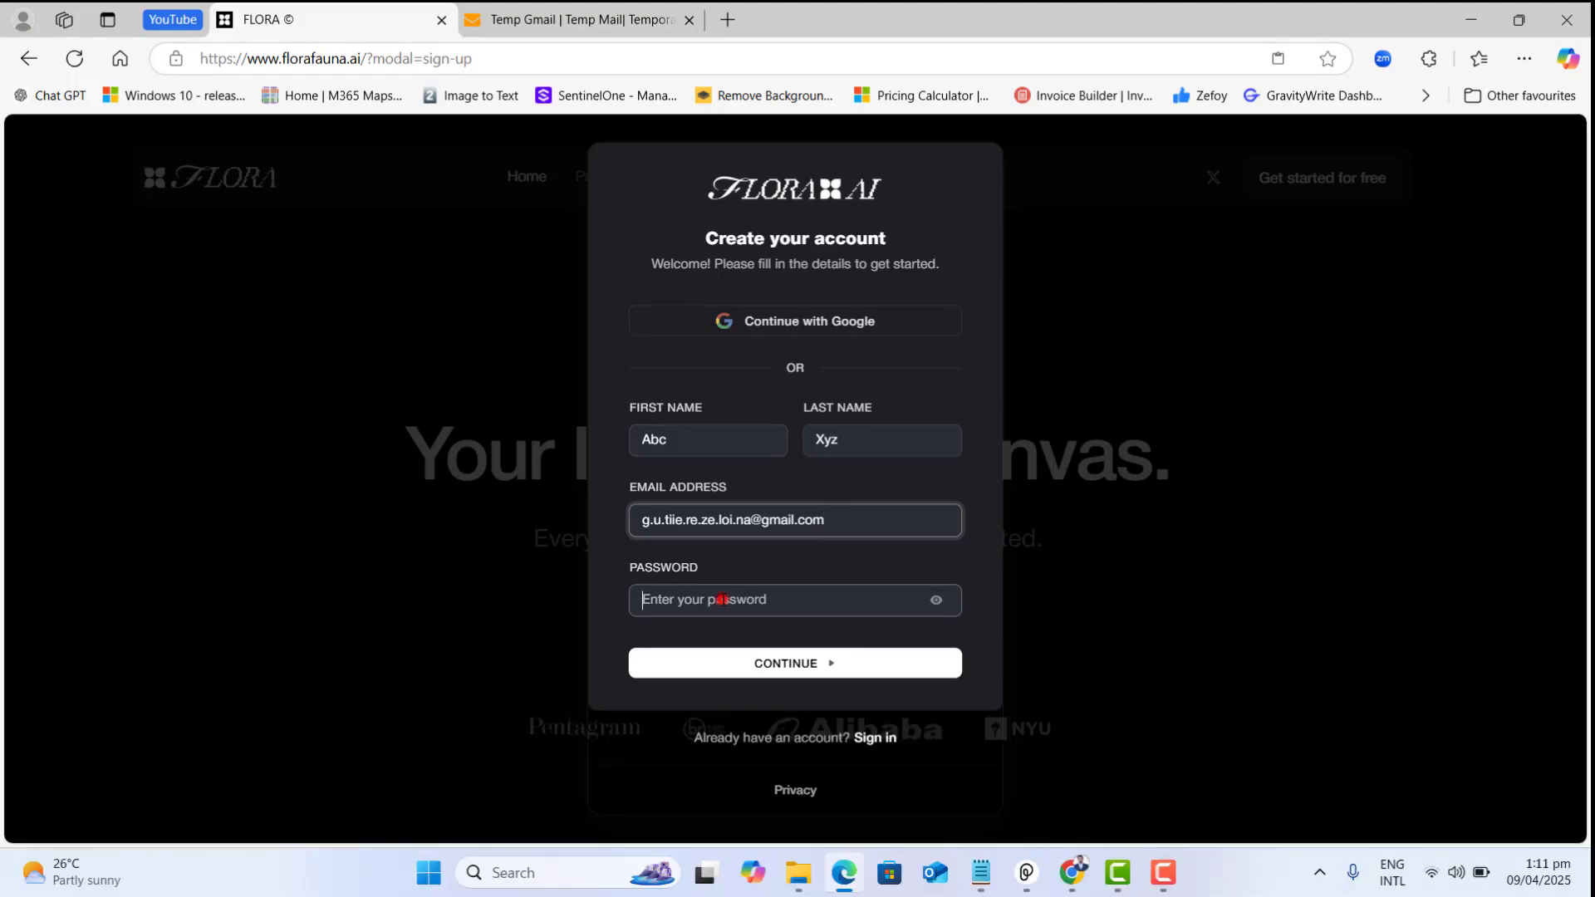
pyautogui.click(722, 599)
pyautogui.hotkey('ctrl', 'v')
pyautogui.click(778, 690)
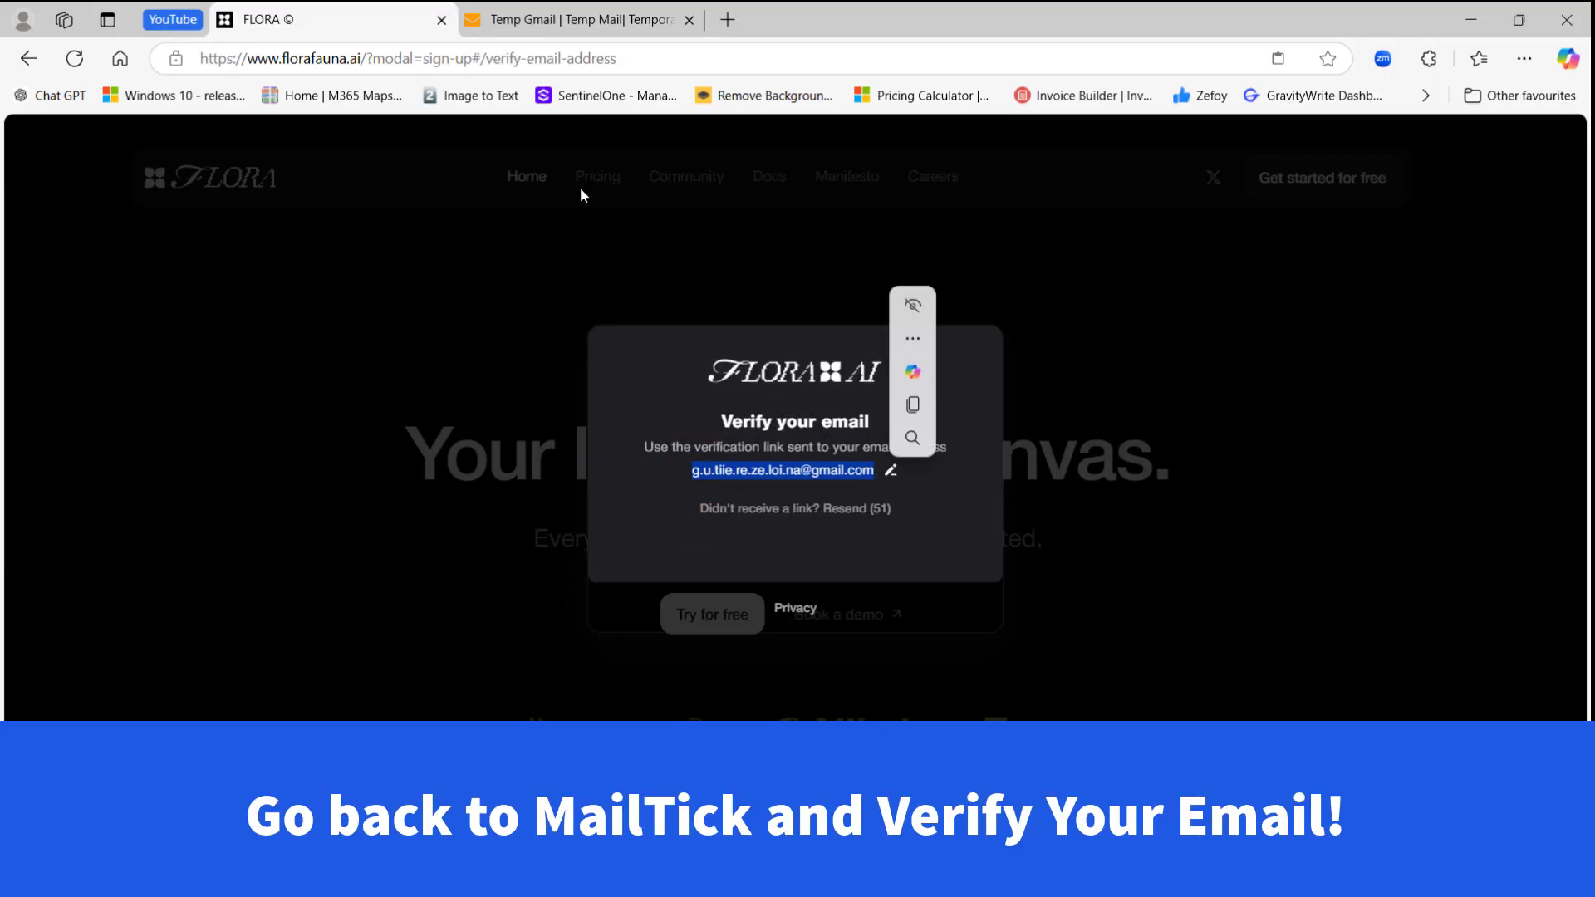
# Open the FLORA email in the Temp Gmail inbox and follow 'Sign up to flora'
pyautogui.click(607, 15)
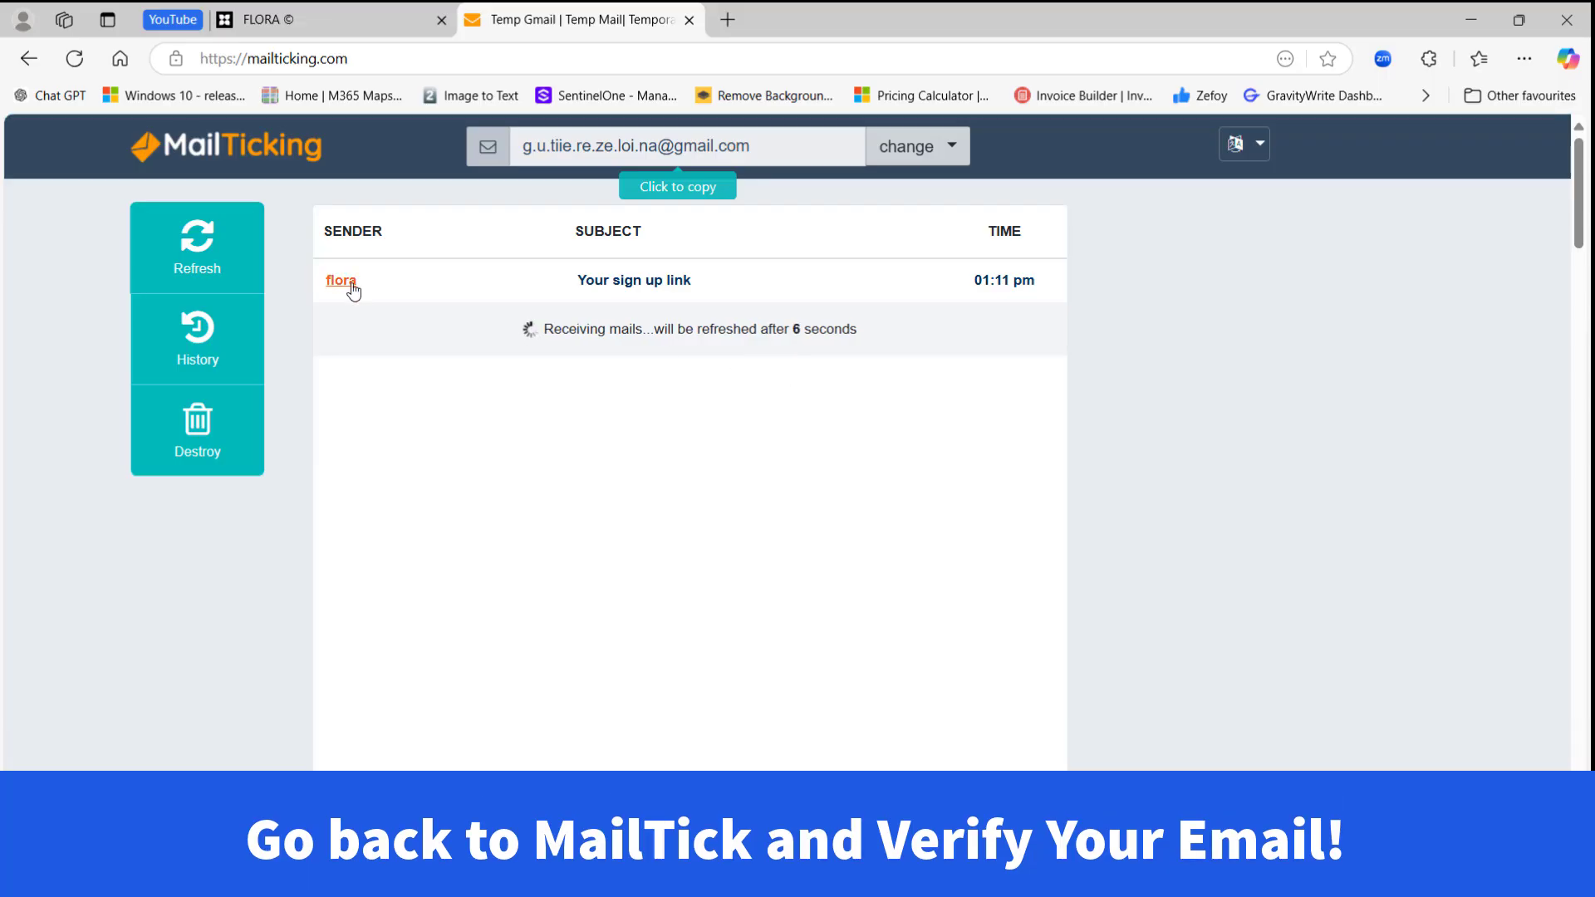
pyautogui.click(526, 713)
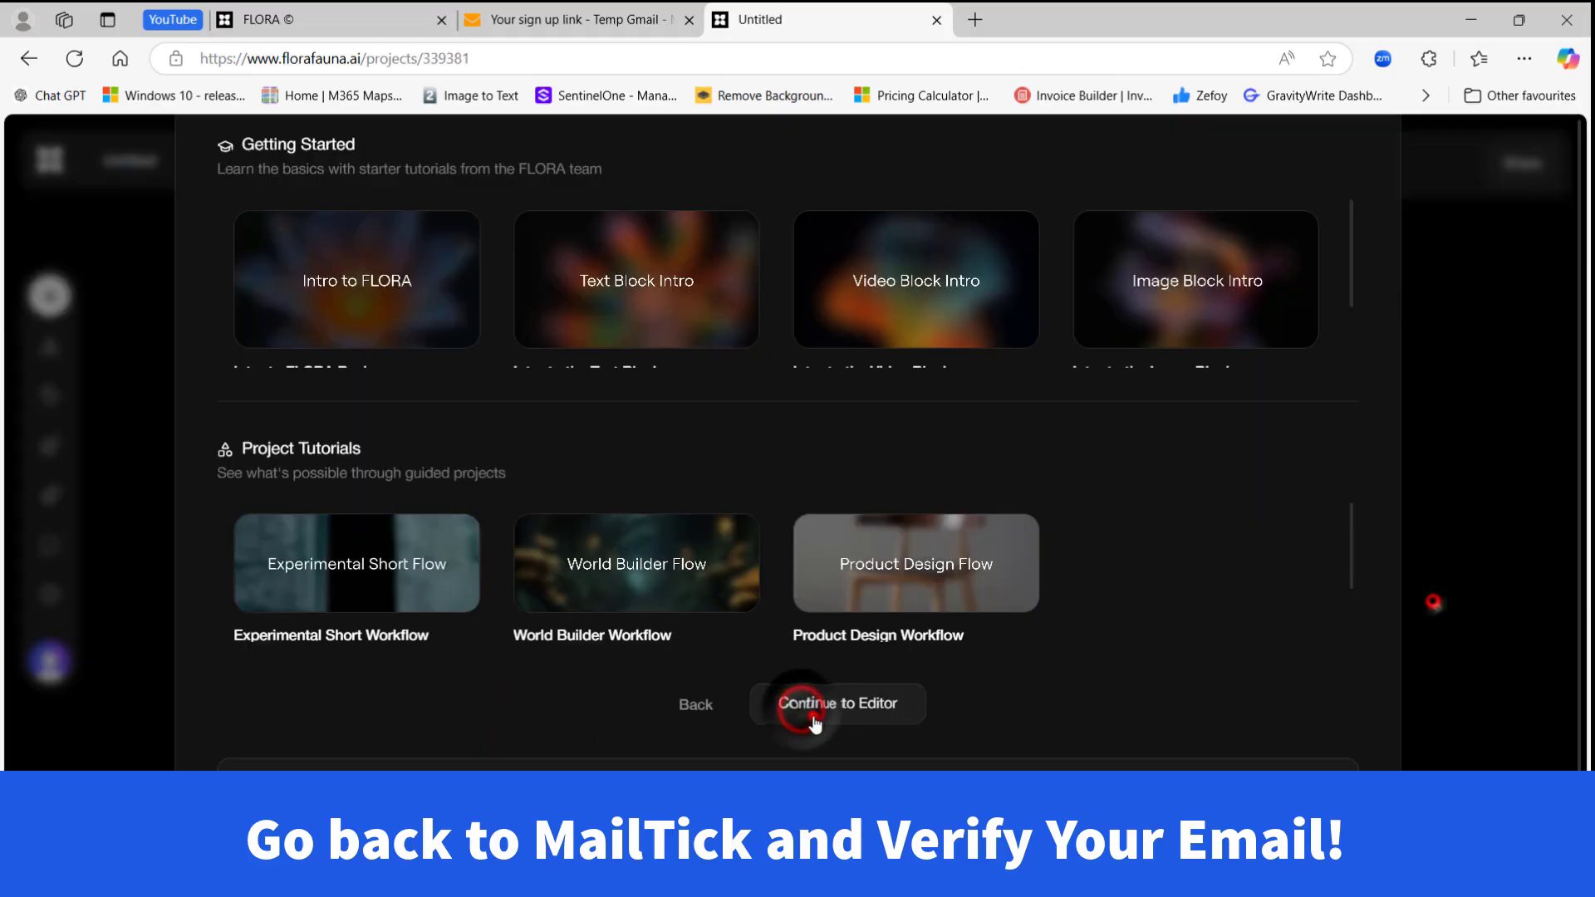
pyautogui.click(812, 706)
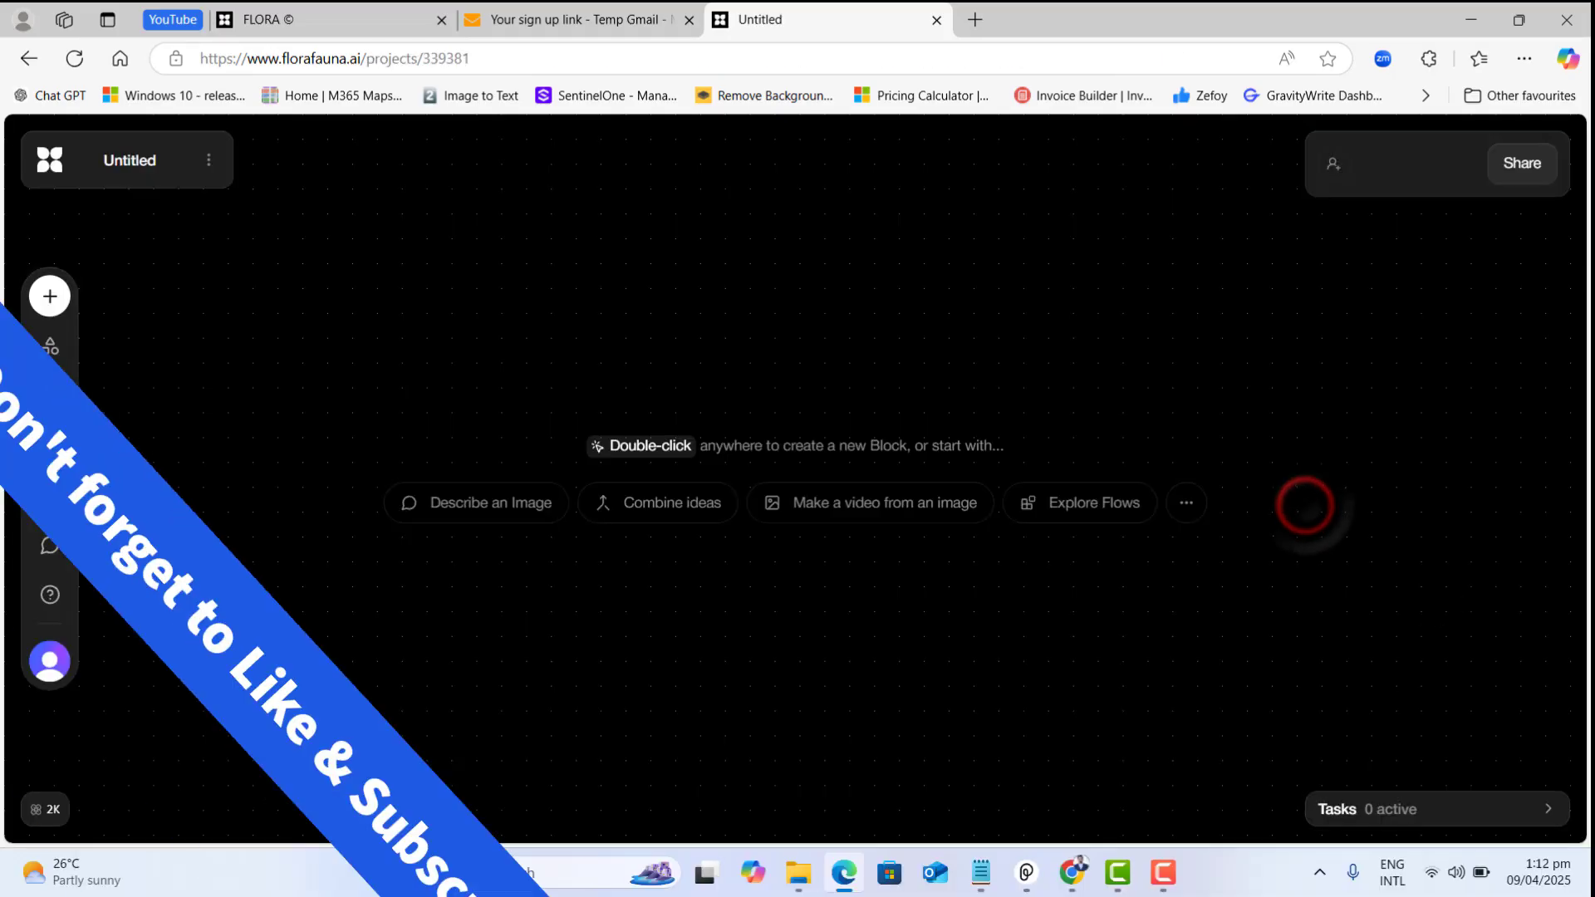
pyautogui.click(54, 679)
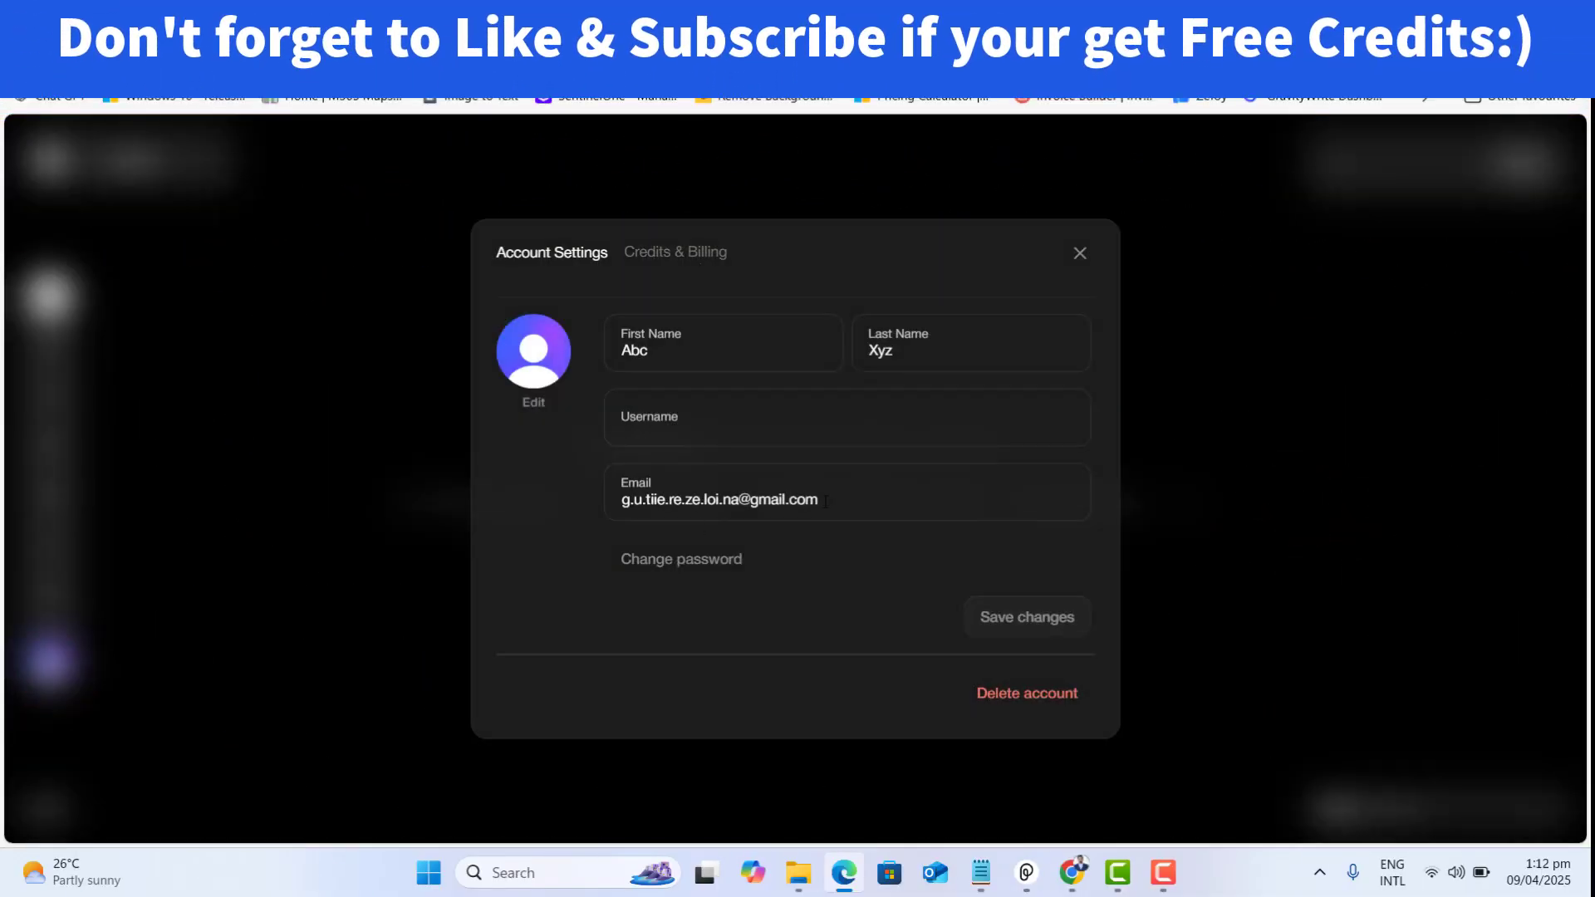
pyautogui.moveTo(581, 498); pyautogui.dragTo(826, 499)
pyautogui.click(759, 94)
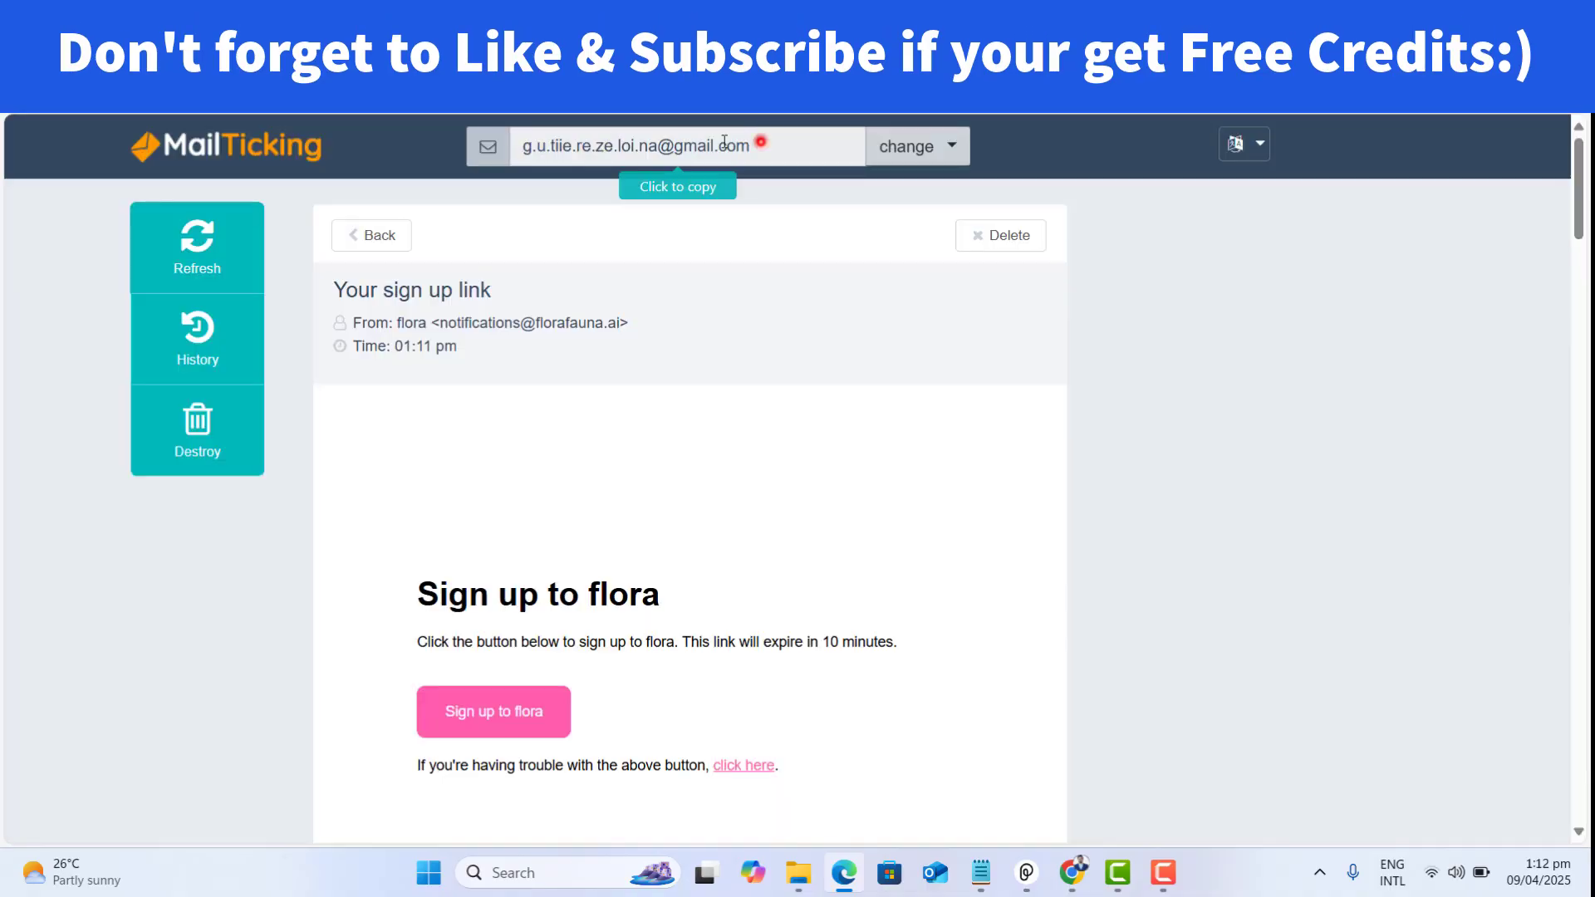
pyautogui.moveTo(758, 146); pyautogui.dragTo(524, 146)
pyautogui.click(524, 94)
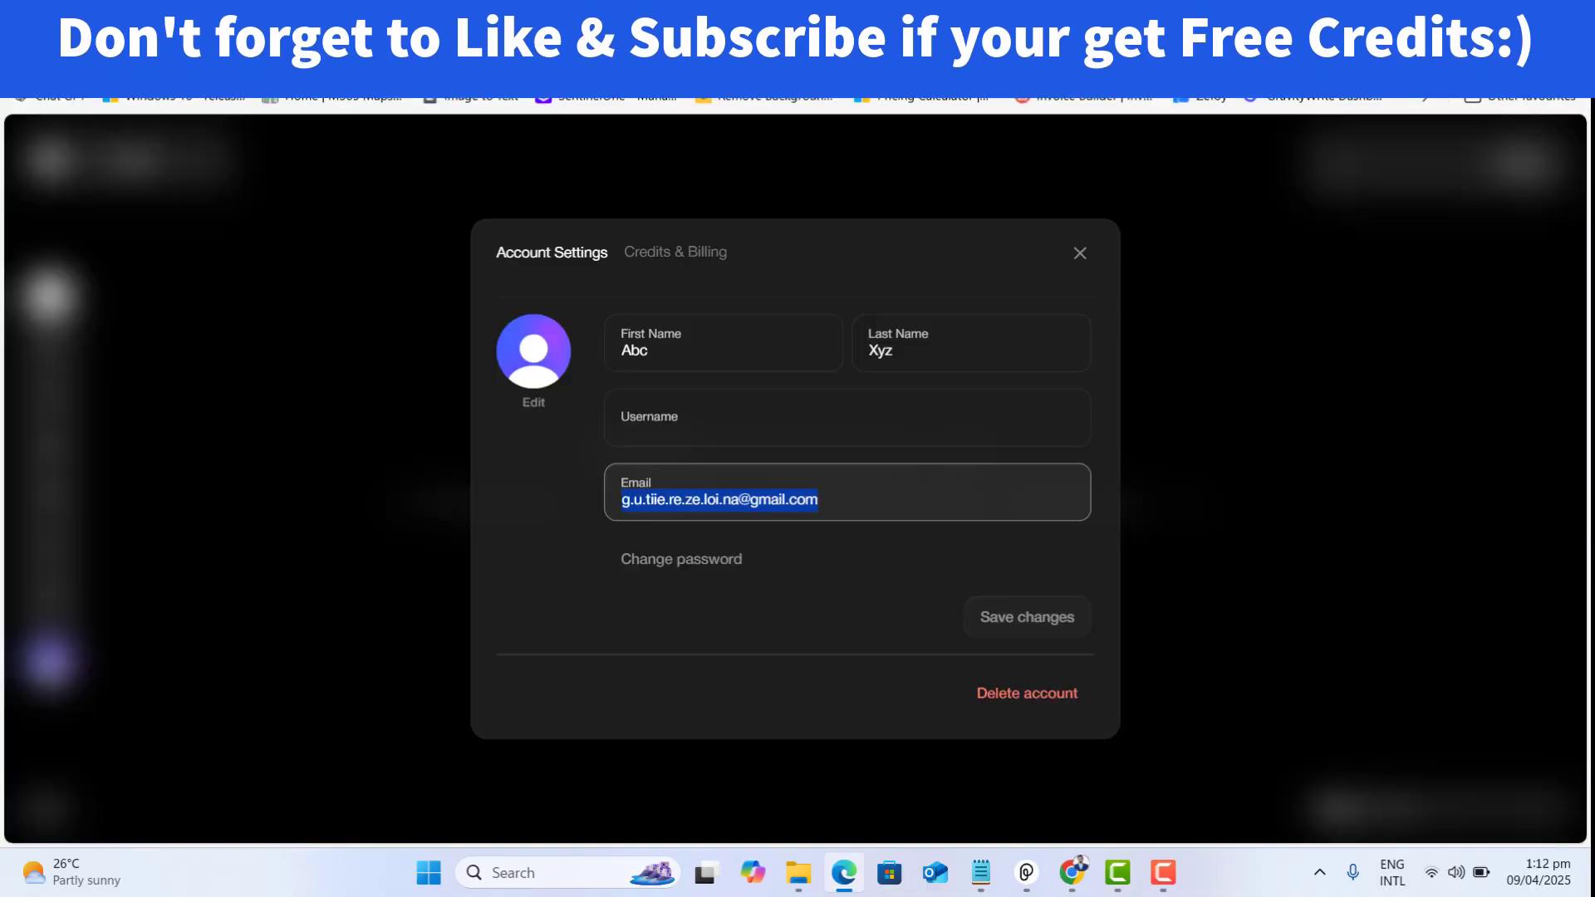
pyautogui.click(669, 257)
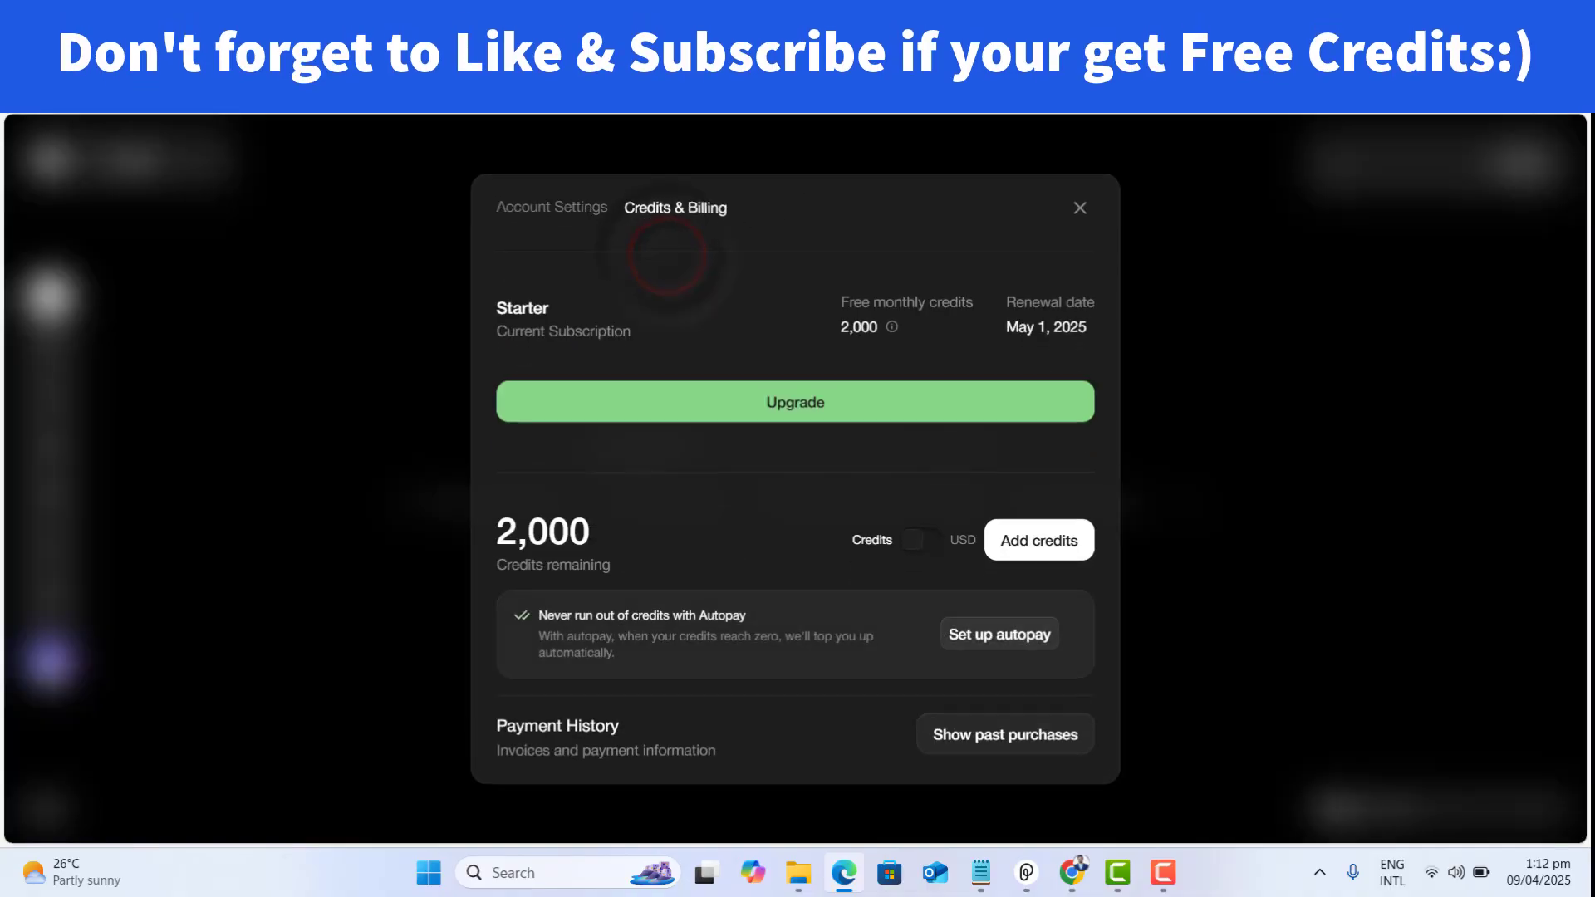
pyautogui.moveTo(668, 262); pyautogui.dragTo(582, 533)
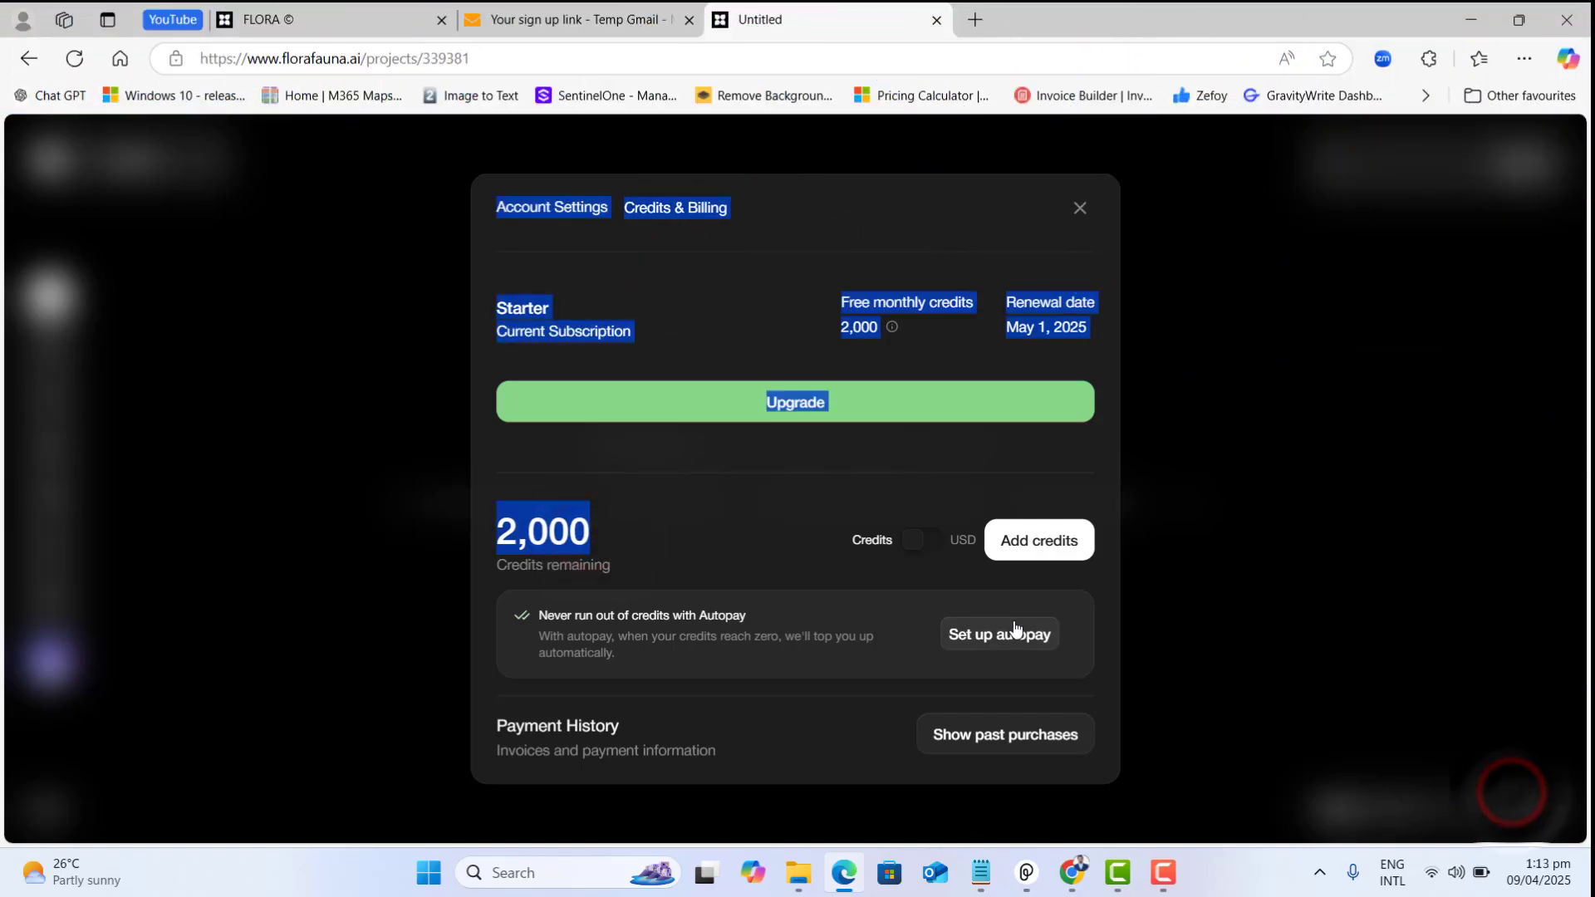
pyautogui.click(1149, 619)
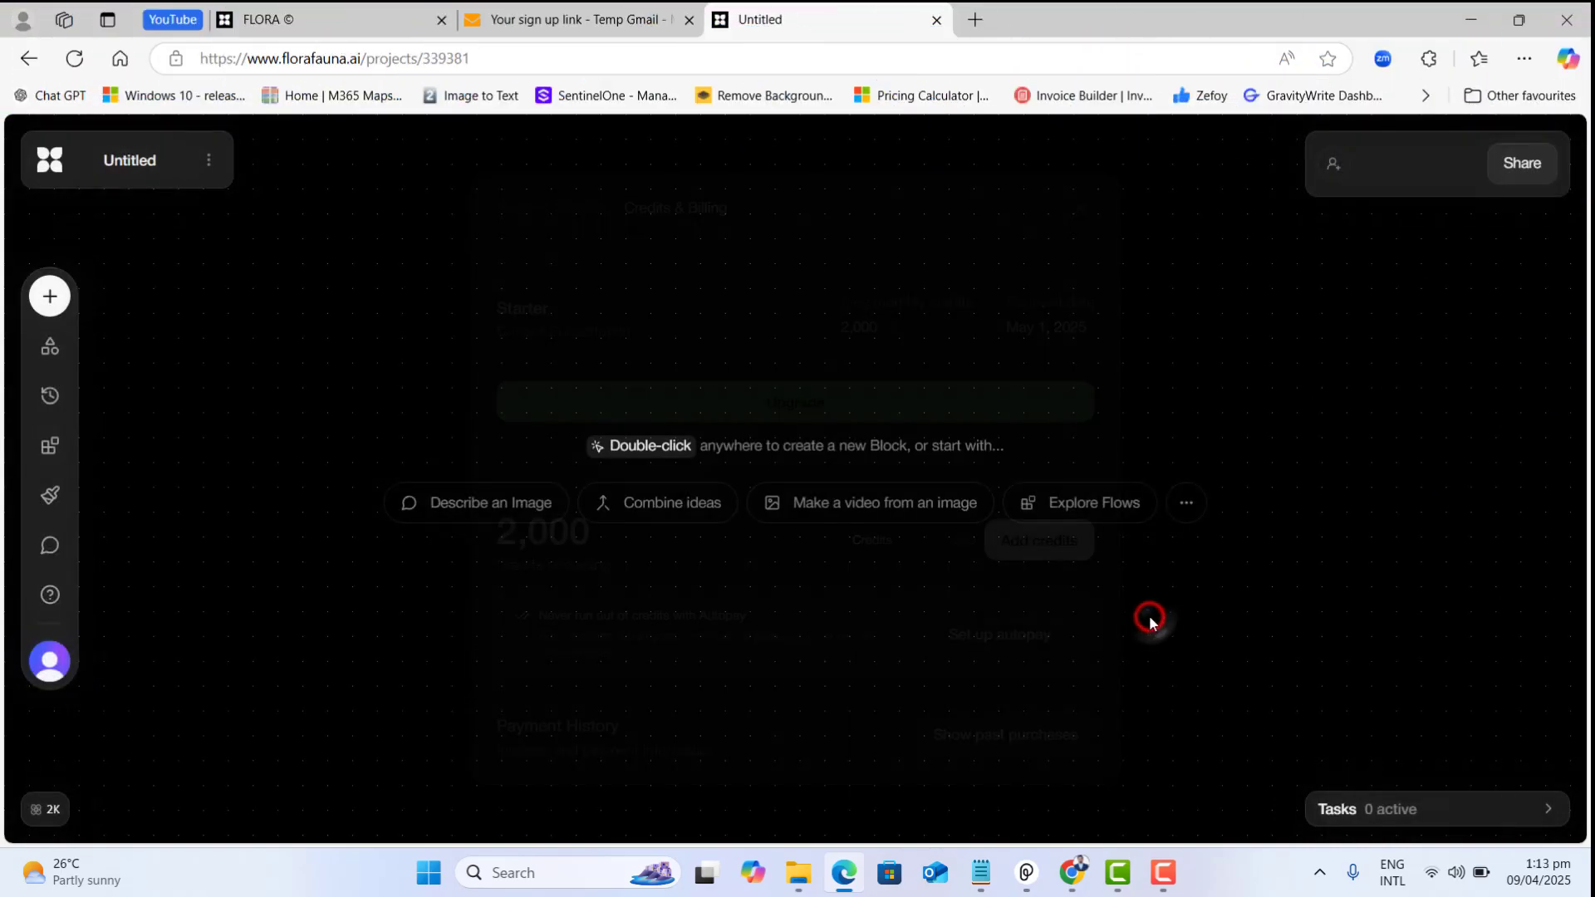
# Add a Video block and drag the bearded jungle man image from File Explorer onto the canvas
pyautogui.doubleClick(729, 346)
pyautogui.moveTo(798, 873)
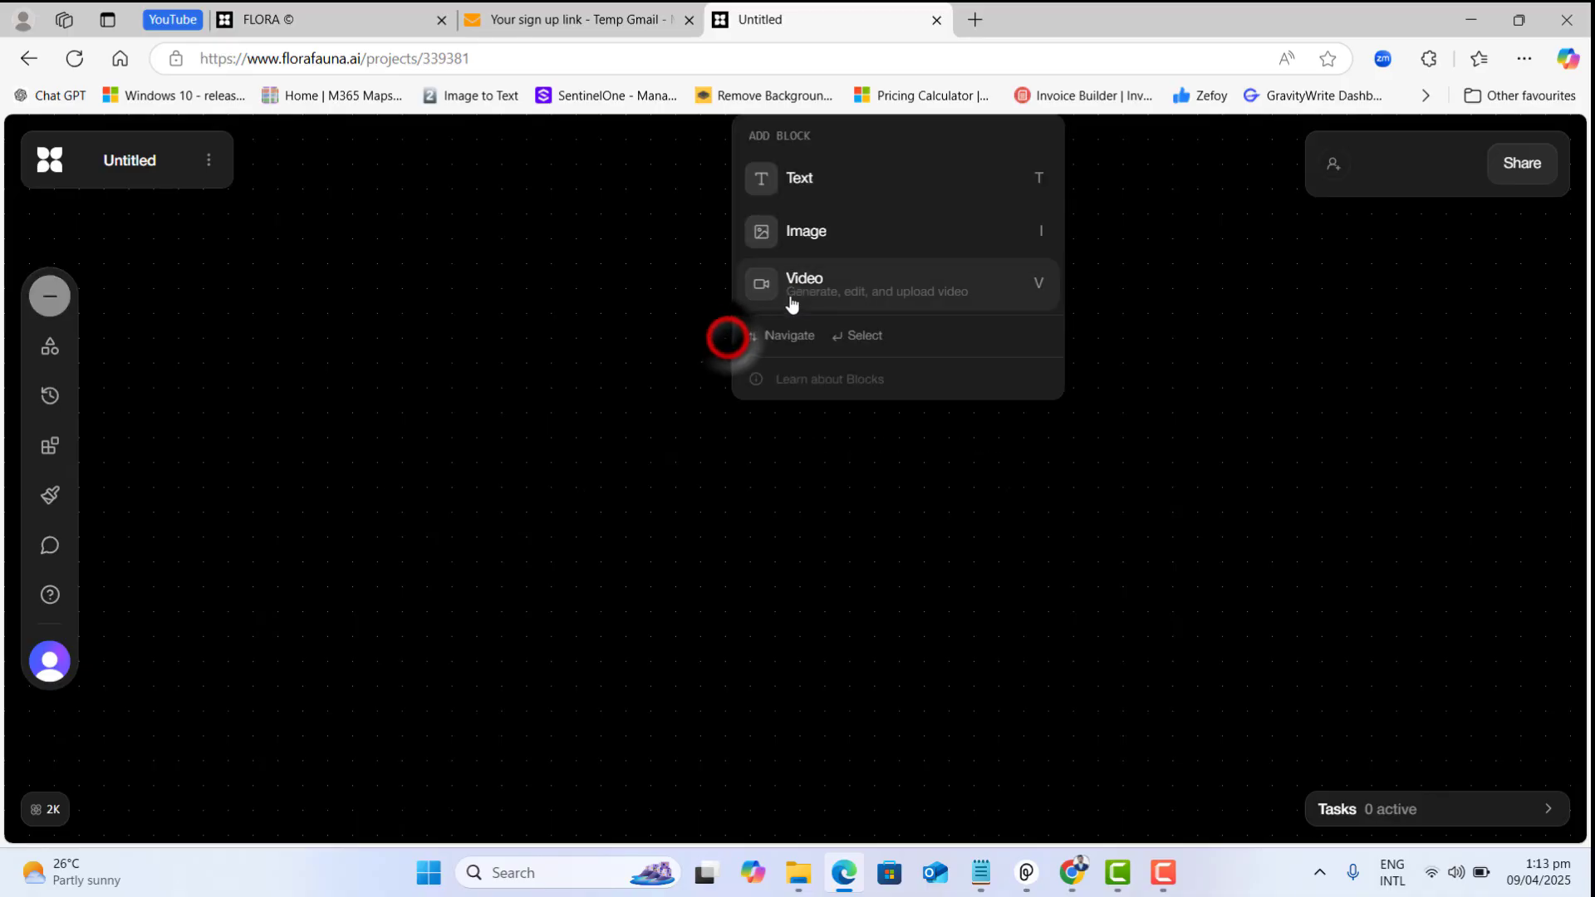
pyautogui.click(797, 298)
pyautogui.click(683, 753)
pyautogui.moveTo(411, 639); pyautogui.dragTo(972, 714)
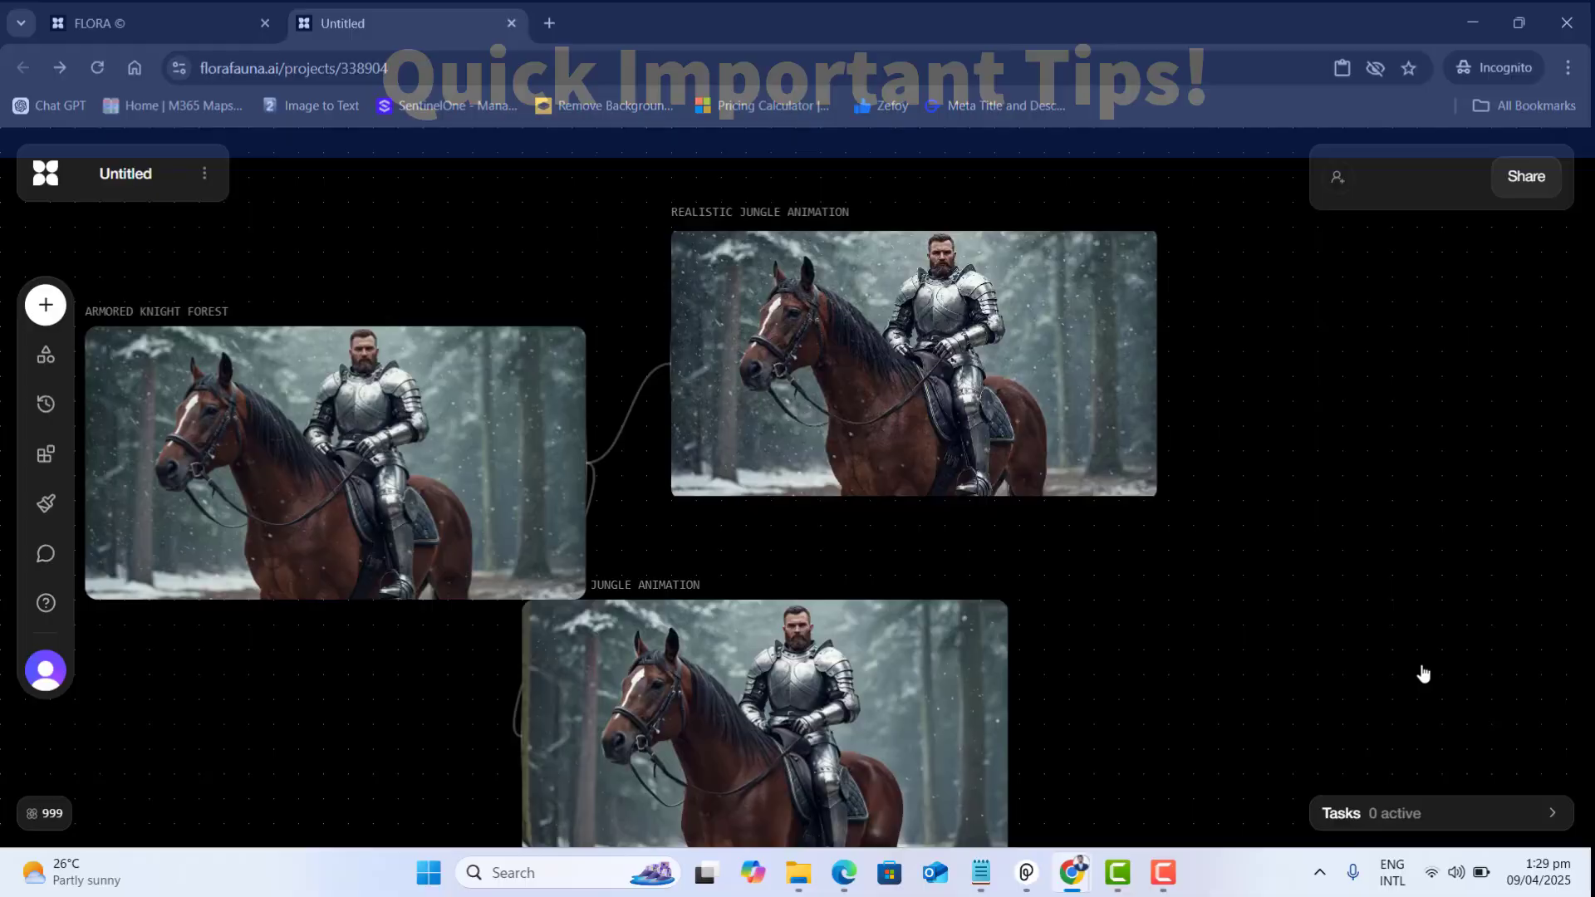
pyautogui.click(1423, 674)
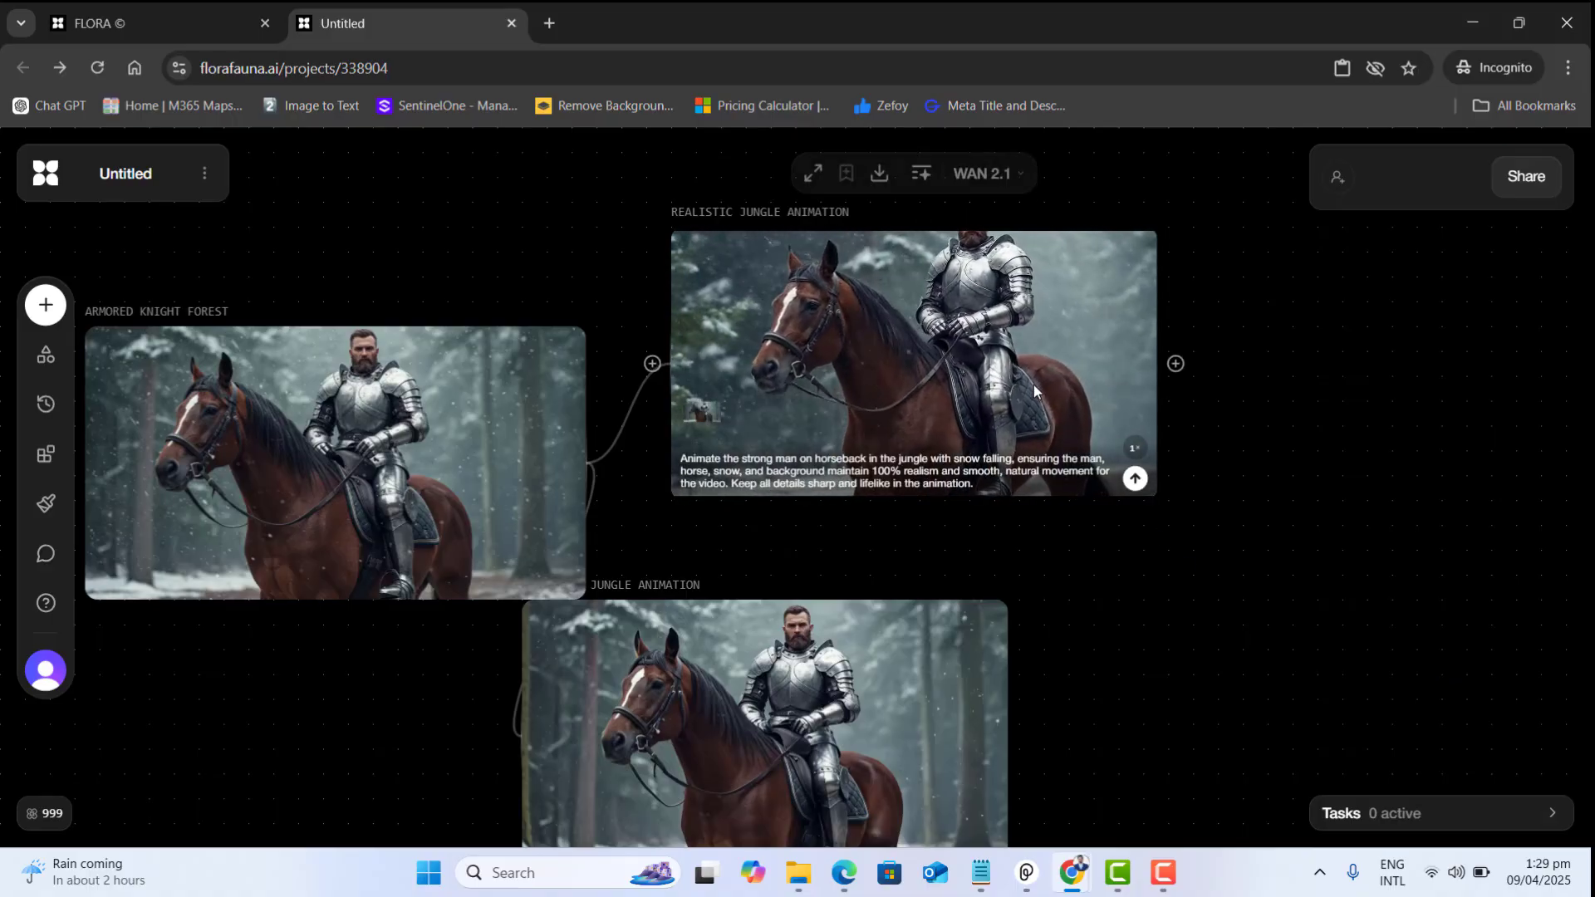
pyautogui.click(43, 688)
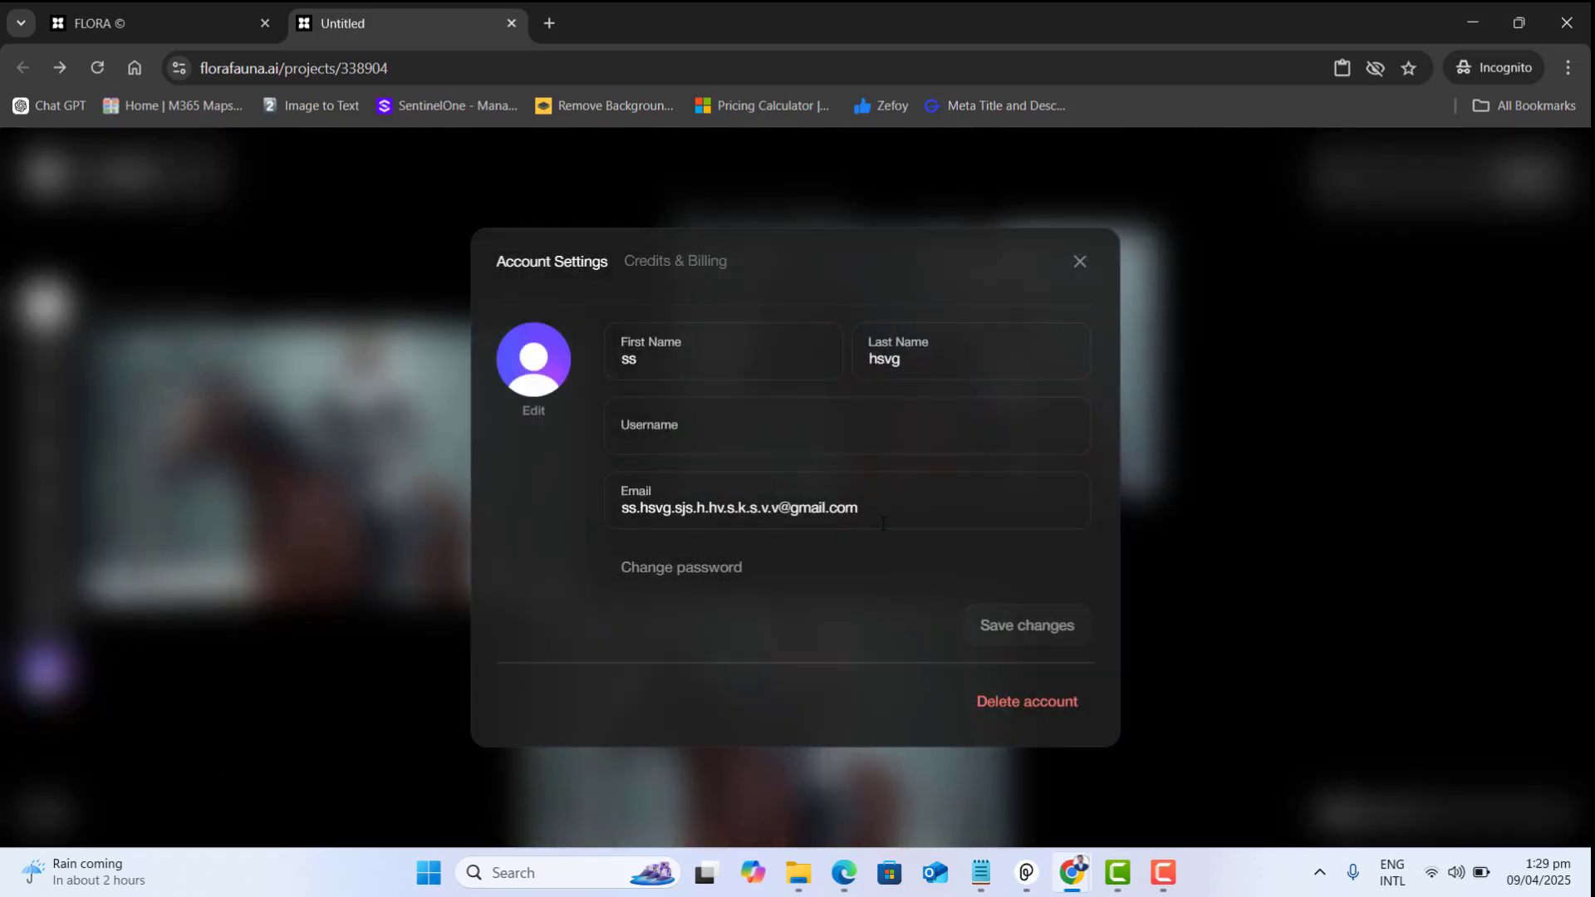
pyautogui.moveTo(883, 523); pyautogui.dragTo(598, 528)
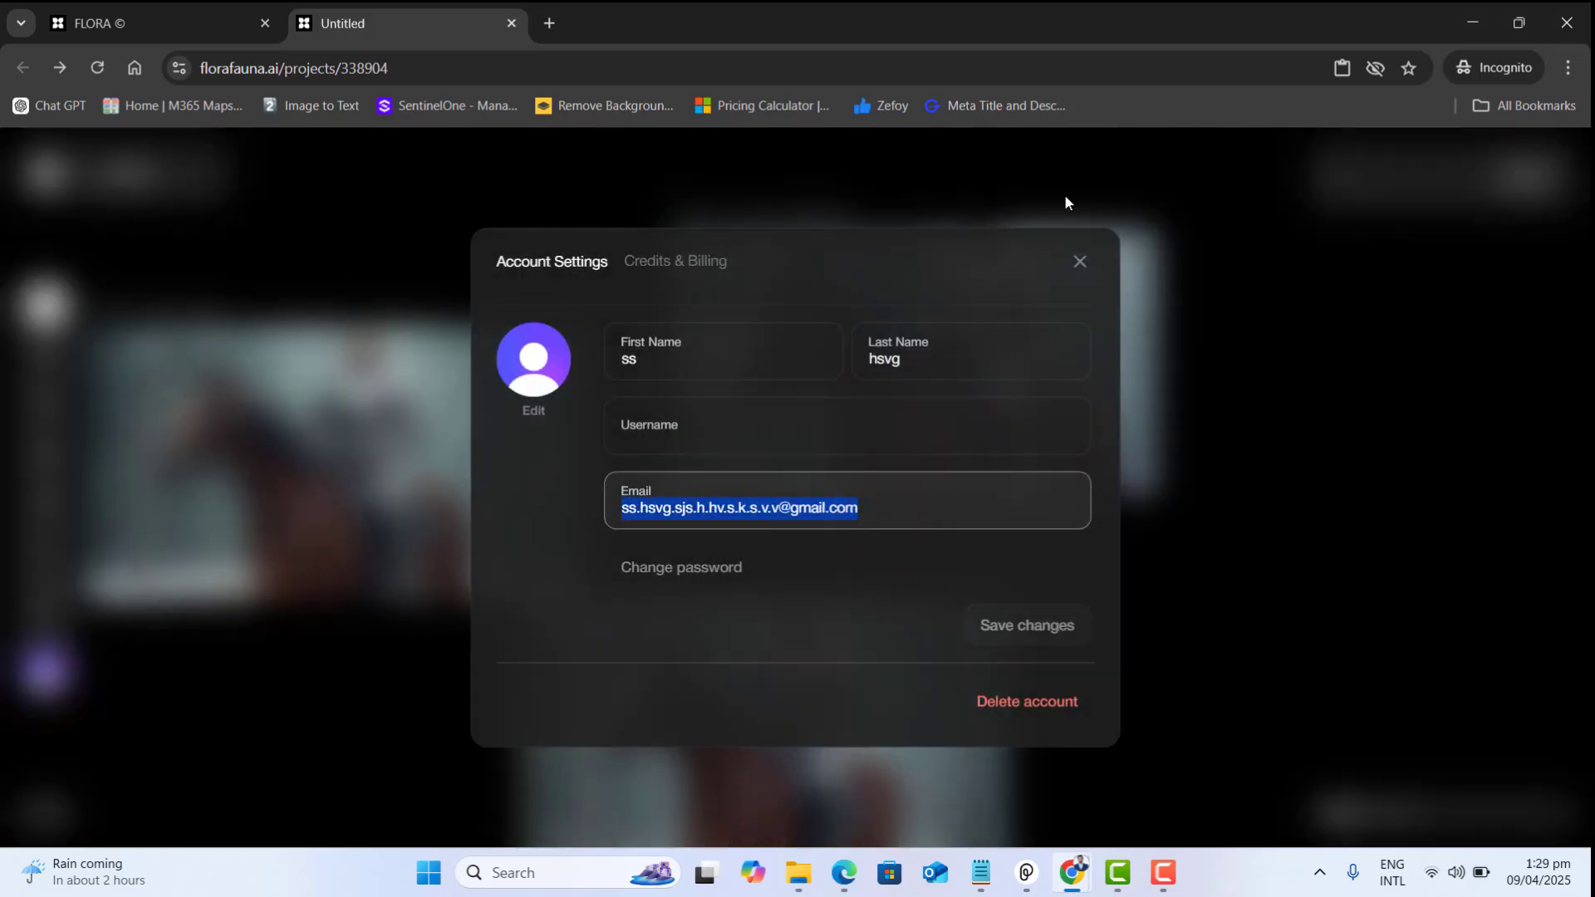
pyautogui.click(1079, 263)
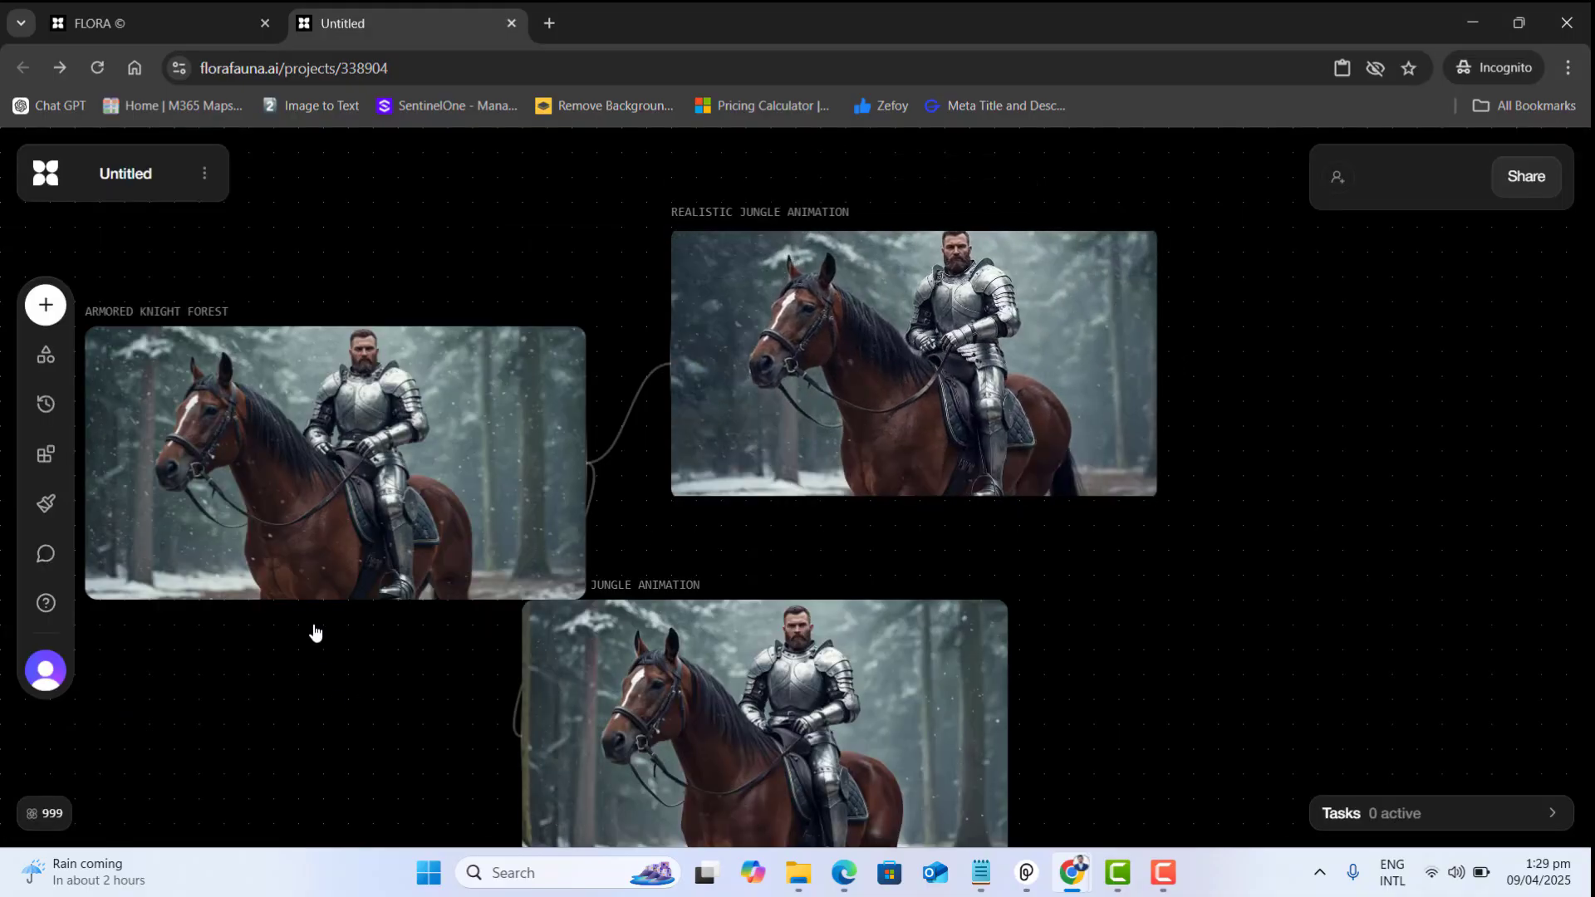
pyautogui.click(353, 498)
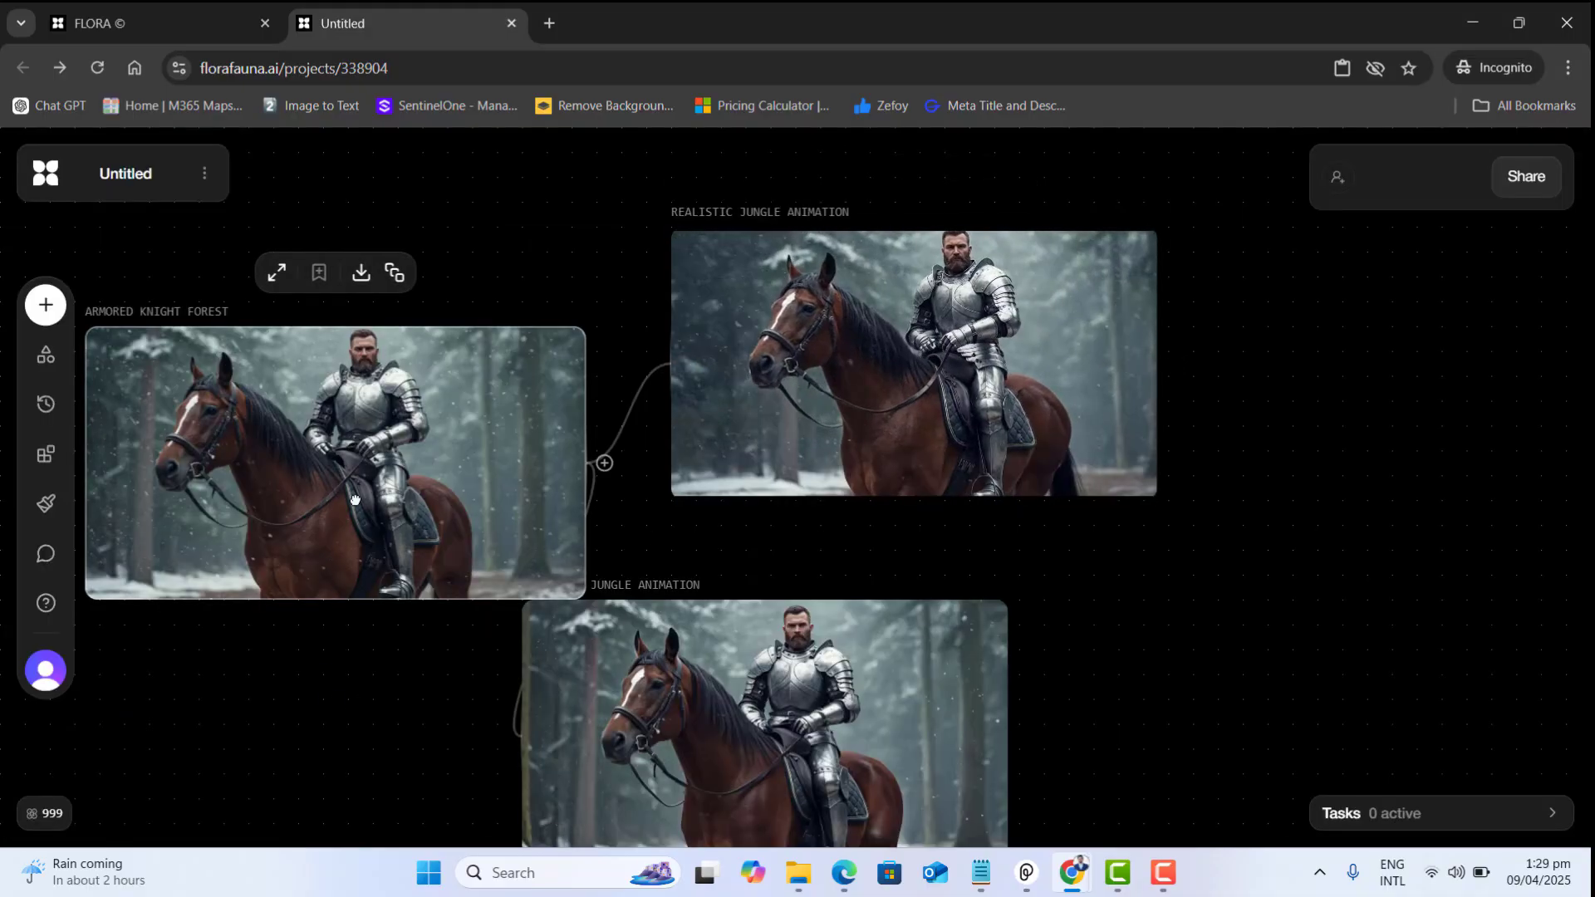